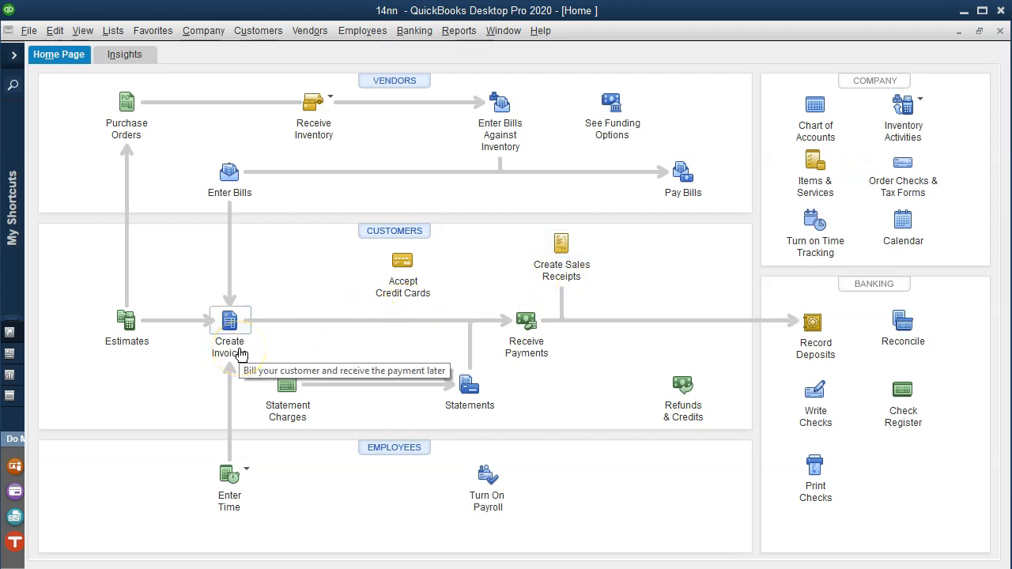
Switch from the desktop program to QuickBooks Online in the browser and open the favorite Balance Sheet report.
left_click(961, 14)
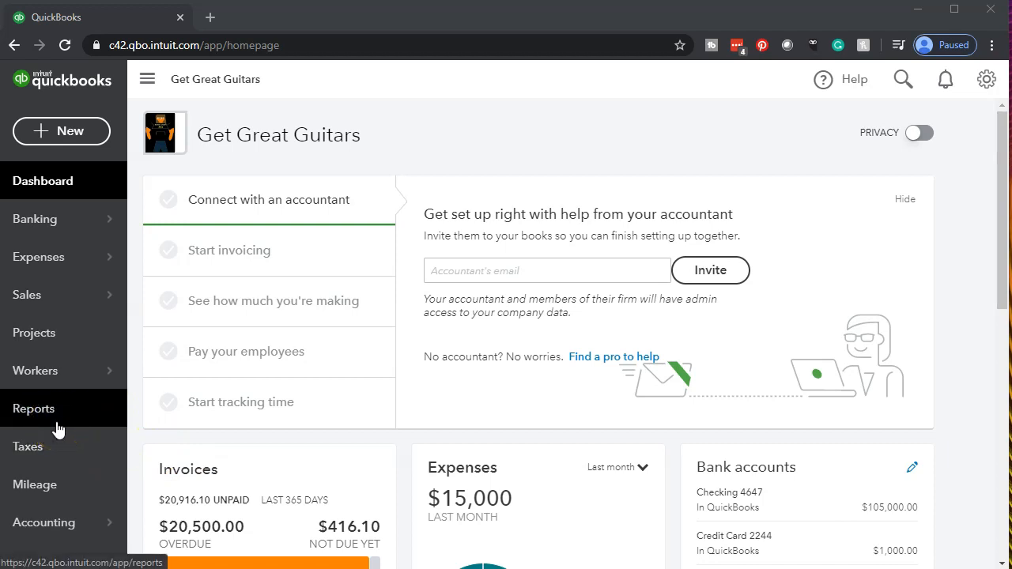
left_click(245, 388)
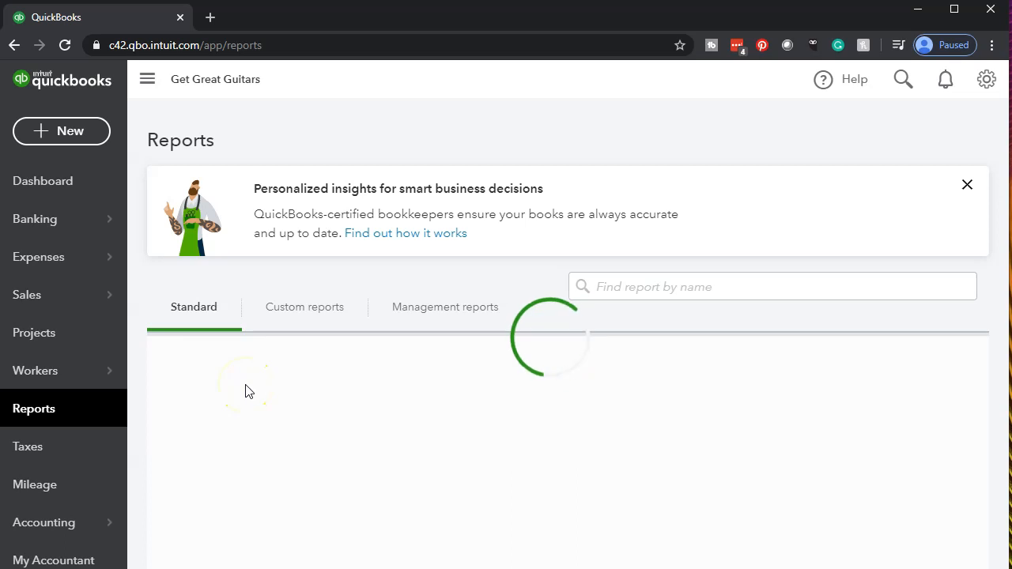
left_click(245, 462)
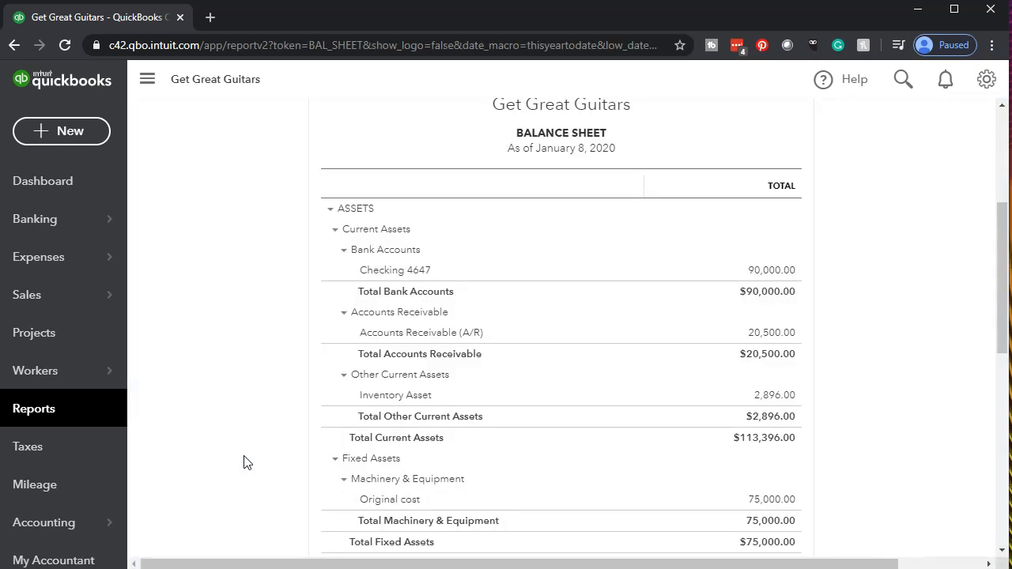
Run the Balance Sheet report for the period 01/01/2020 to 12/31/2020.
left_click(315, 307)
left_click(379, 199)
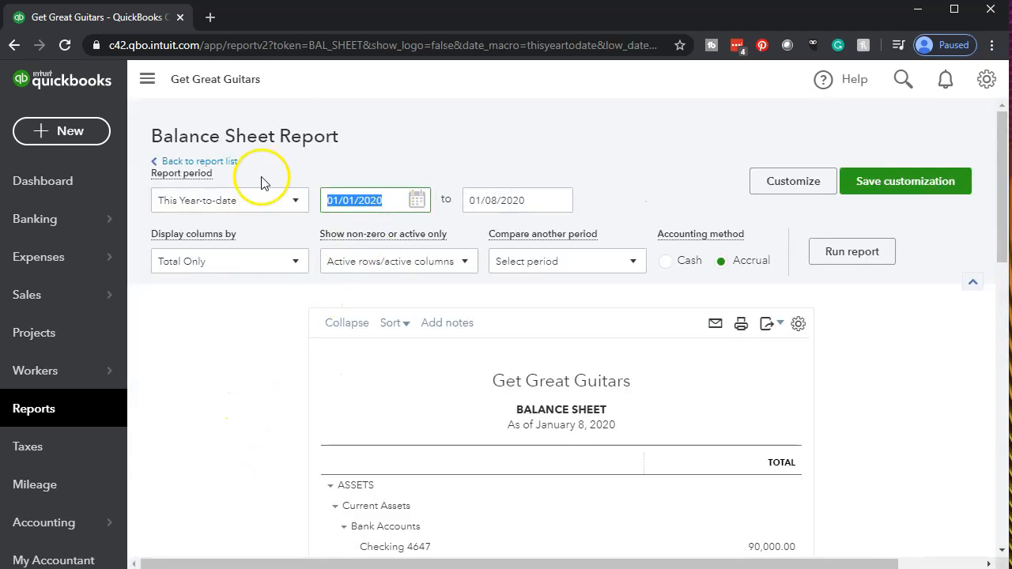
type("01/01/2020")
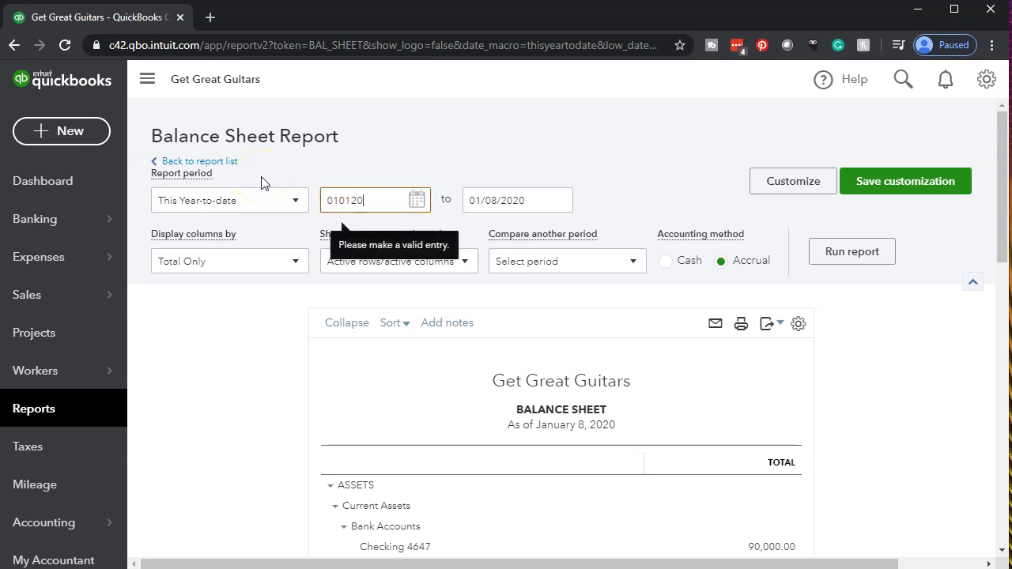
key("Tab")
type("12/31/2020")
key("Tab")
left_click(812, 249)
scroll(817, 251, "down", 3)
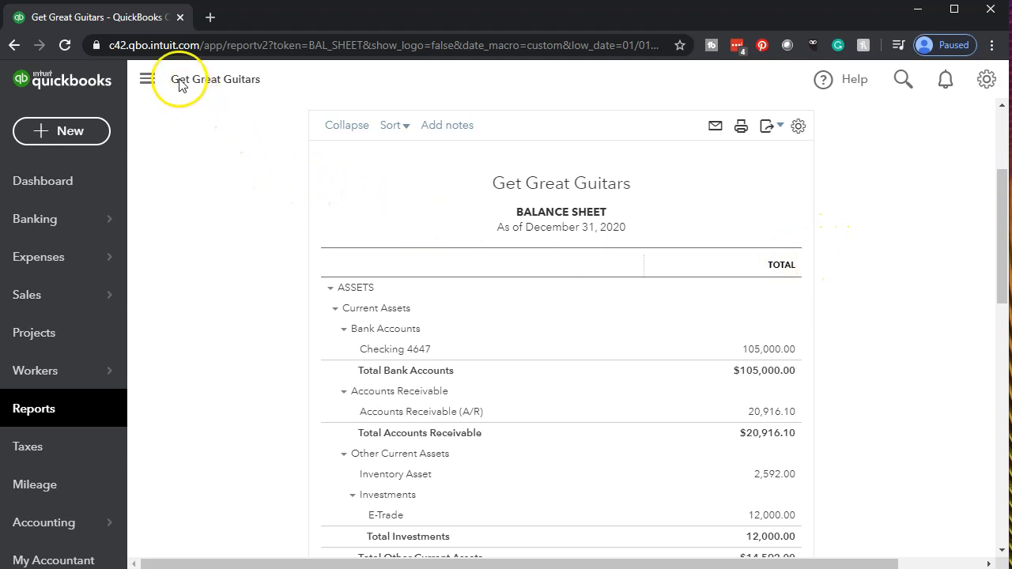
Duplicate the browser tab containing the Balance Sheet report and return to the original tab.
right_click(122, 23)
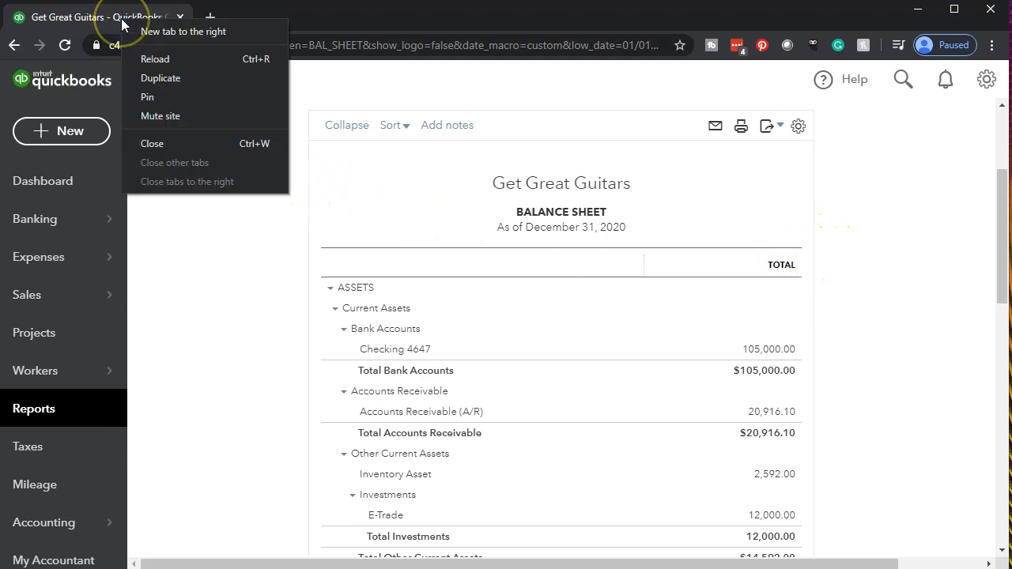
left_click(149, 78)
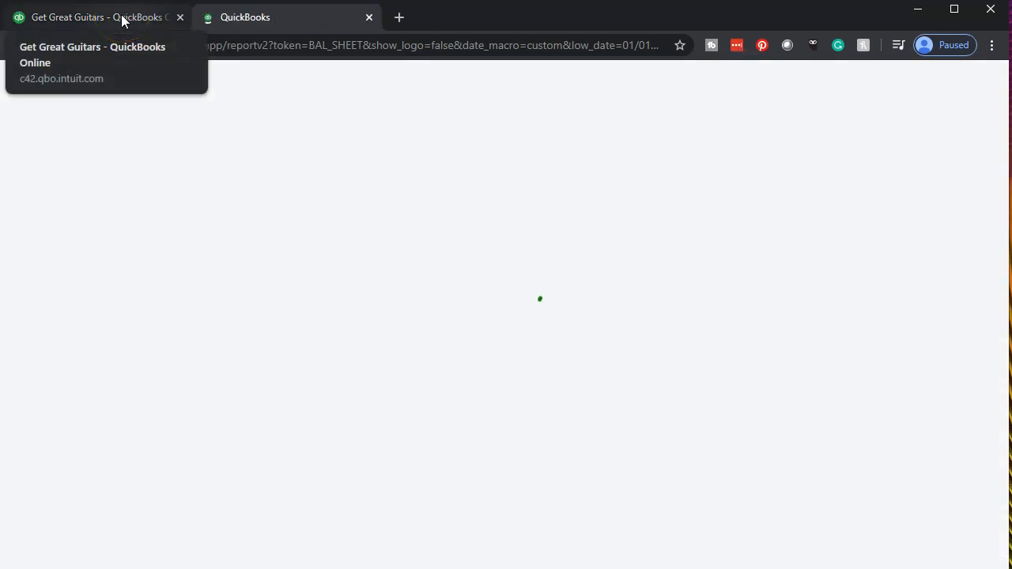
left_click(121, 22)
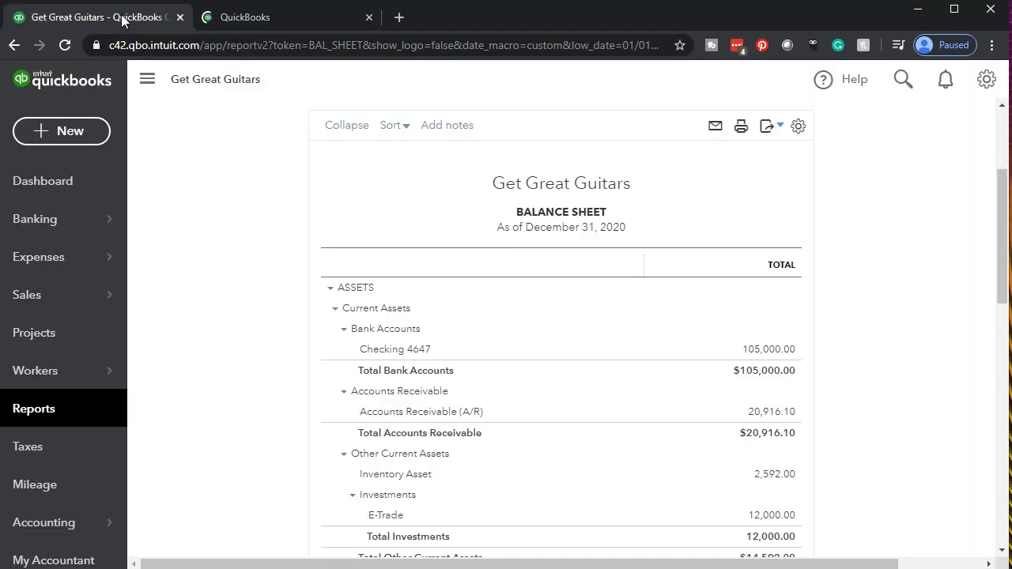
Open the Profit and Loss report from the favorite reports.
left_click(60, 414)
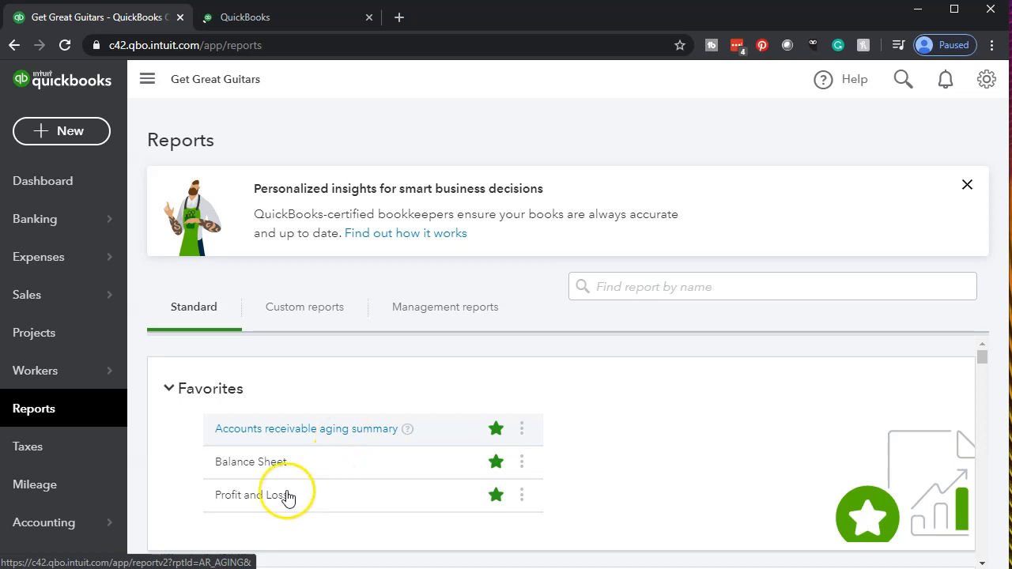
scroll(260, 495, "down", 1)
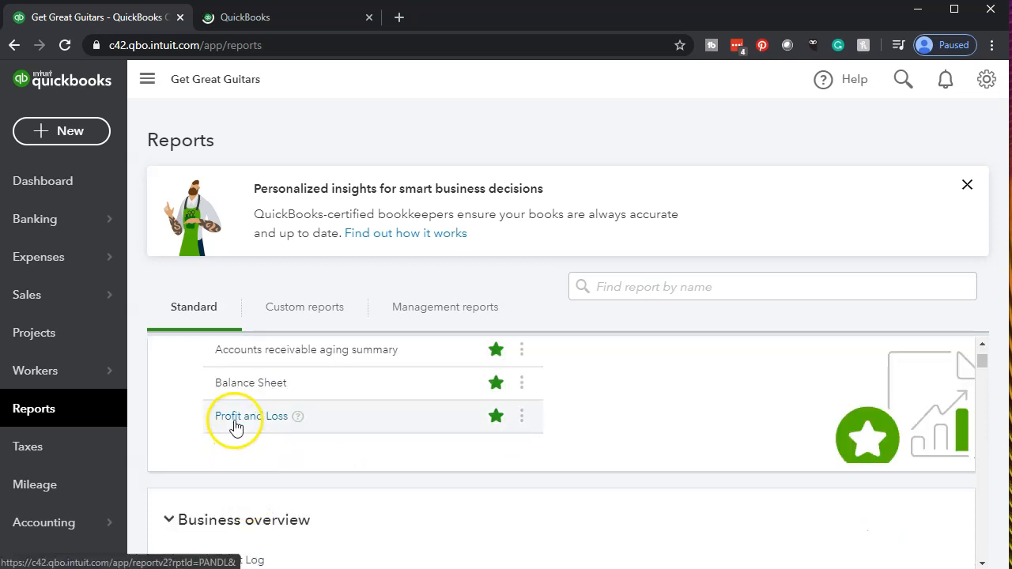
left_click(234, 427)
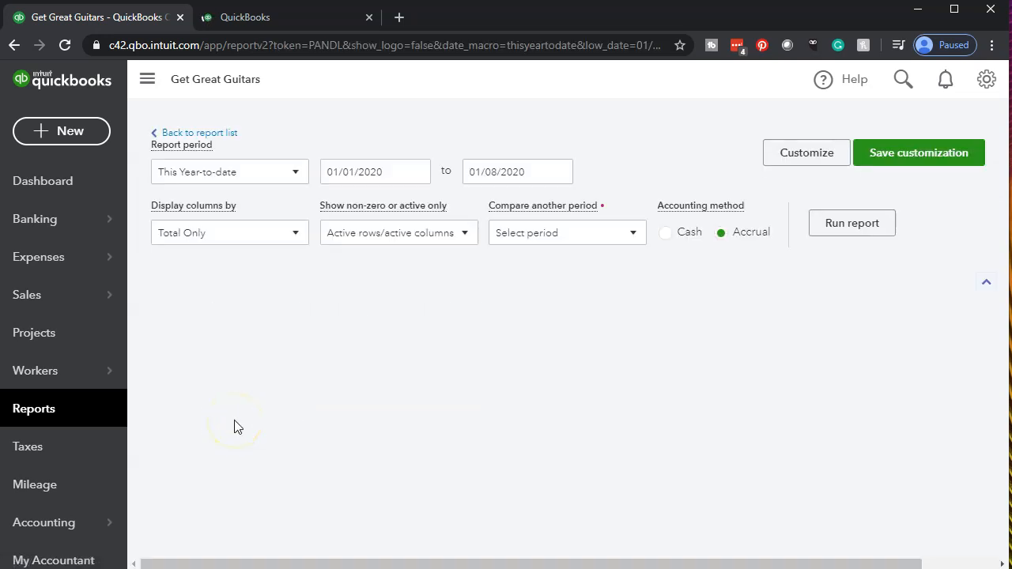
Run the Profit and Loss report for the period 01/01/2020 to 12/31/2020.
scroll(237, 429, "up", 1)
left_click(378, 202)
left_click_drag(383, 201, 222, 169)
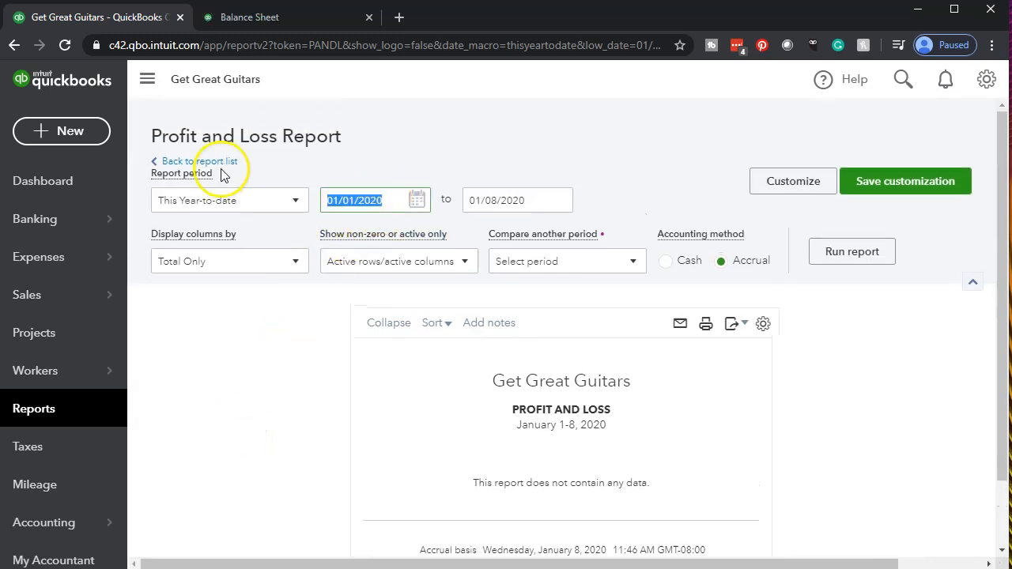
type("01/01/2020")
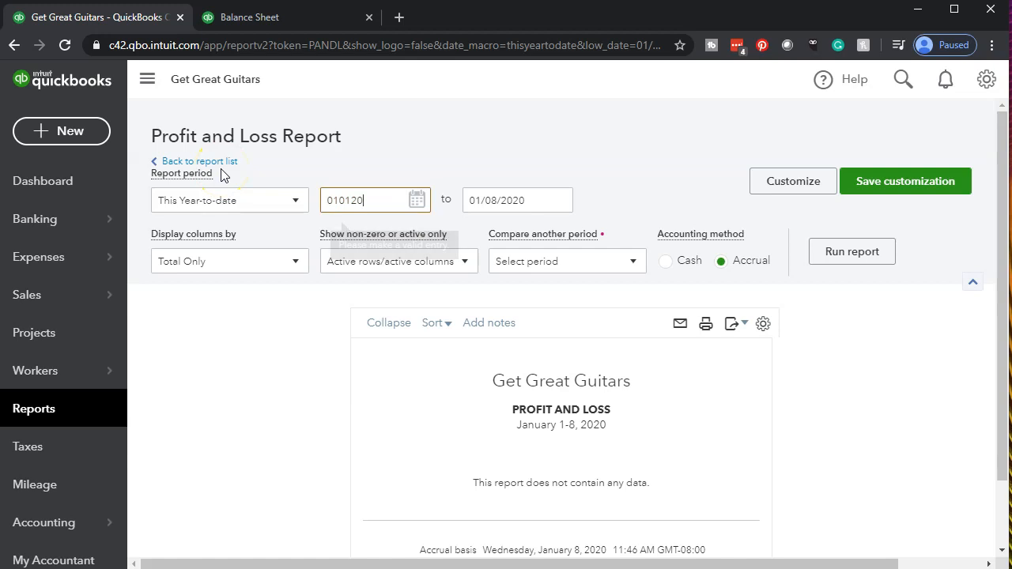
key("Tab")
type("12/31/2020")
key("Tab")
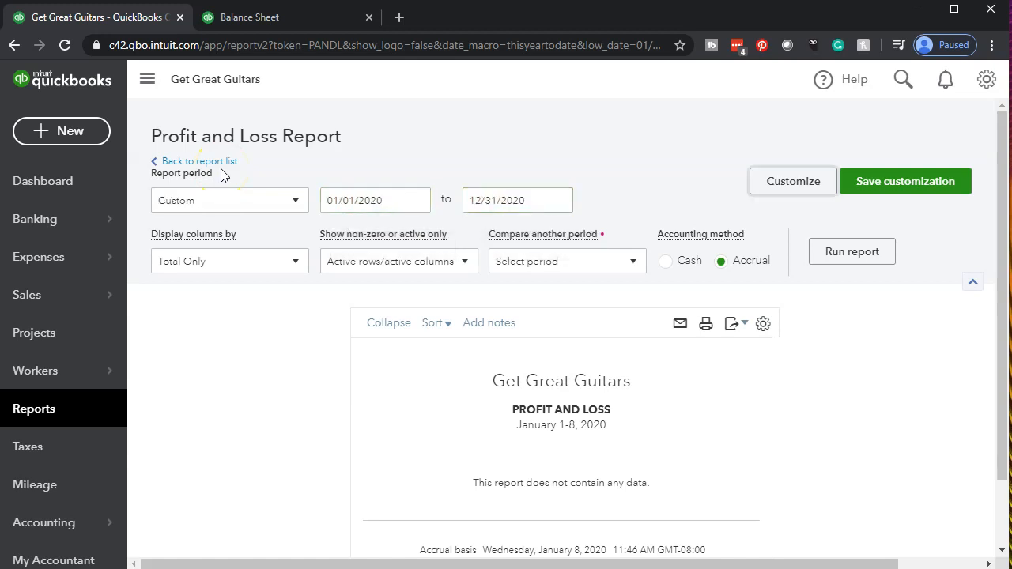
left_click(829, 268)
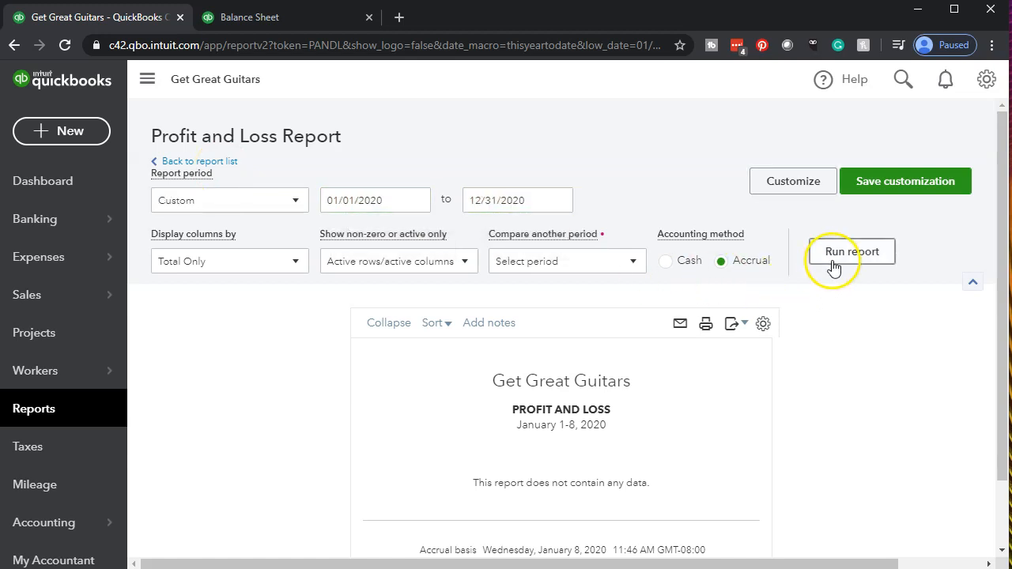
scroll(831, 273, "down", 2)
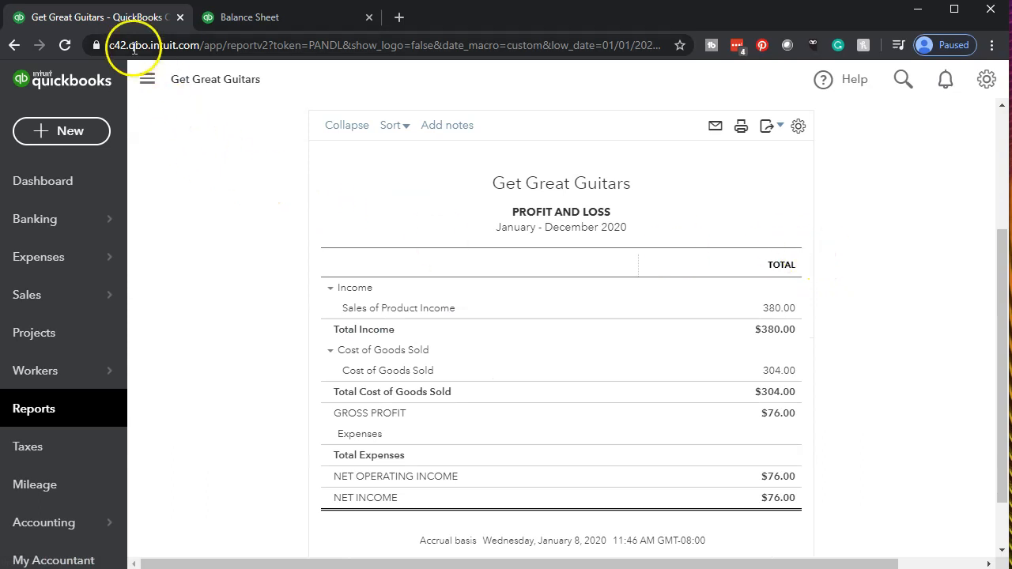
Duplicate the browser tab containing the Profit and Loss report and return to the original tab.
right_click(129, 22)
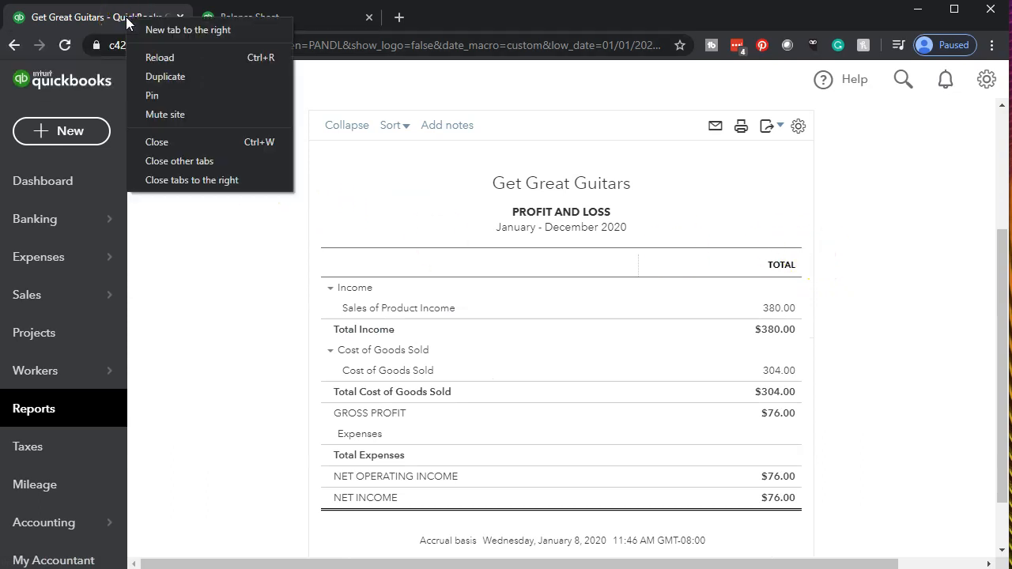
left_click(155, 77)
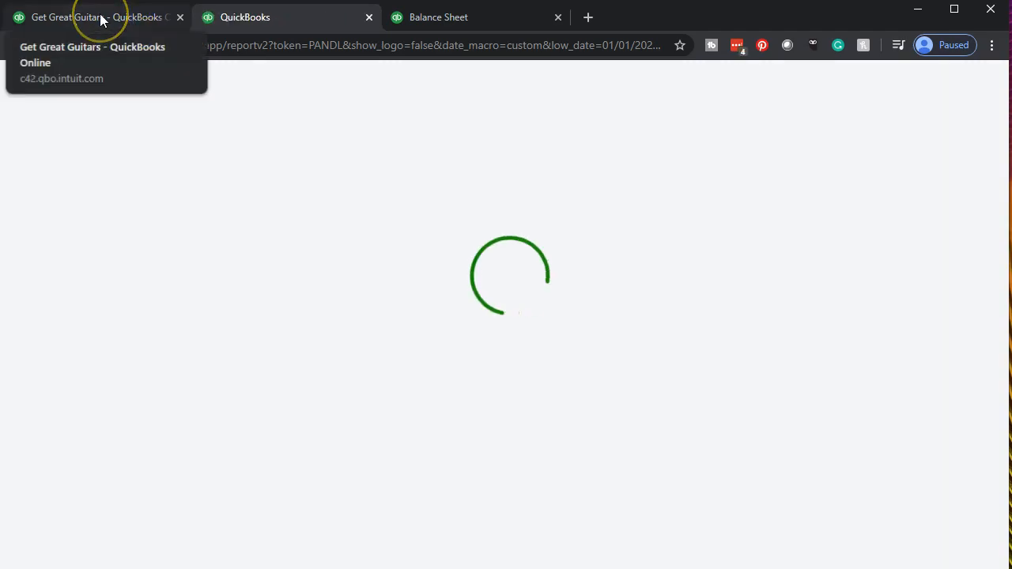
left_click(100, 18)
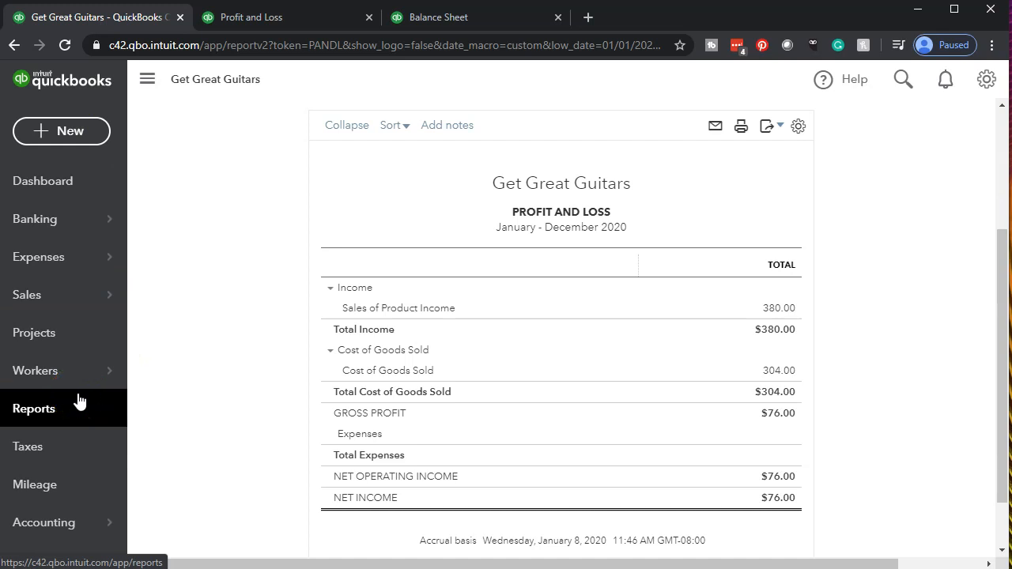
Search the reports for "trial" and open the standard Trial Balance report.
left_click(78, 400)
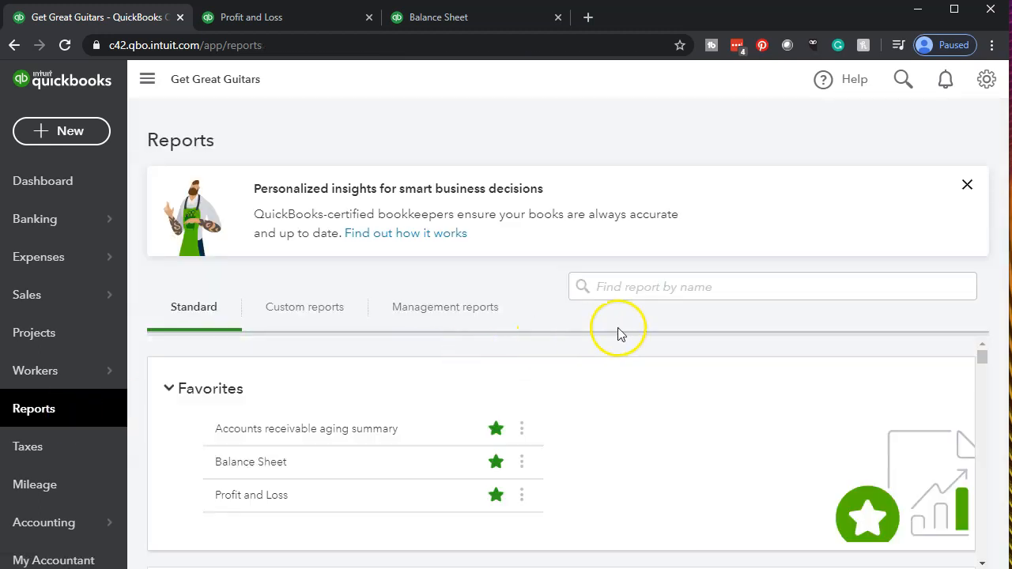
left_click(658, 297)
type("trial")
key("Down")
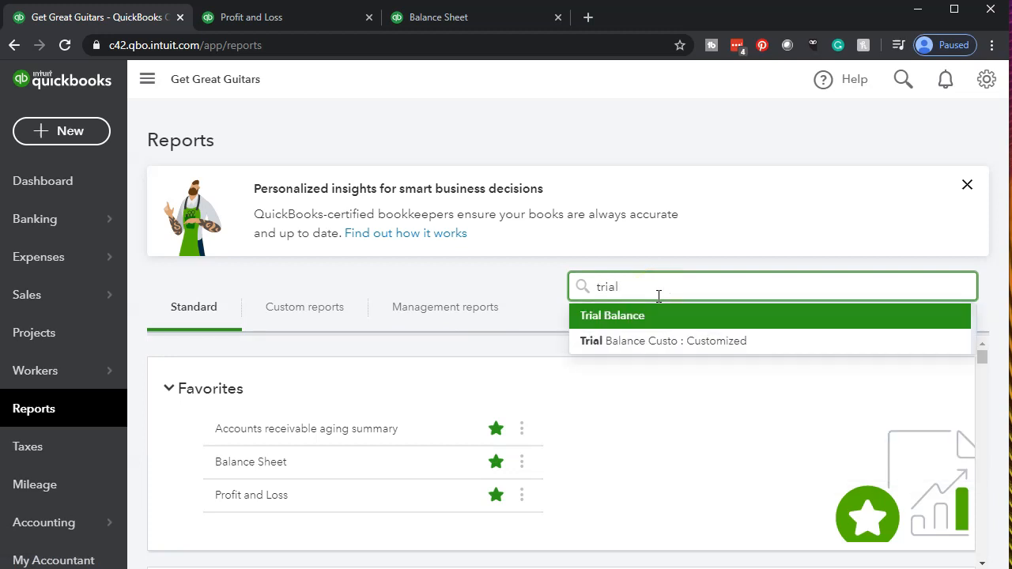
key("Return")
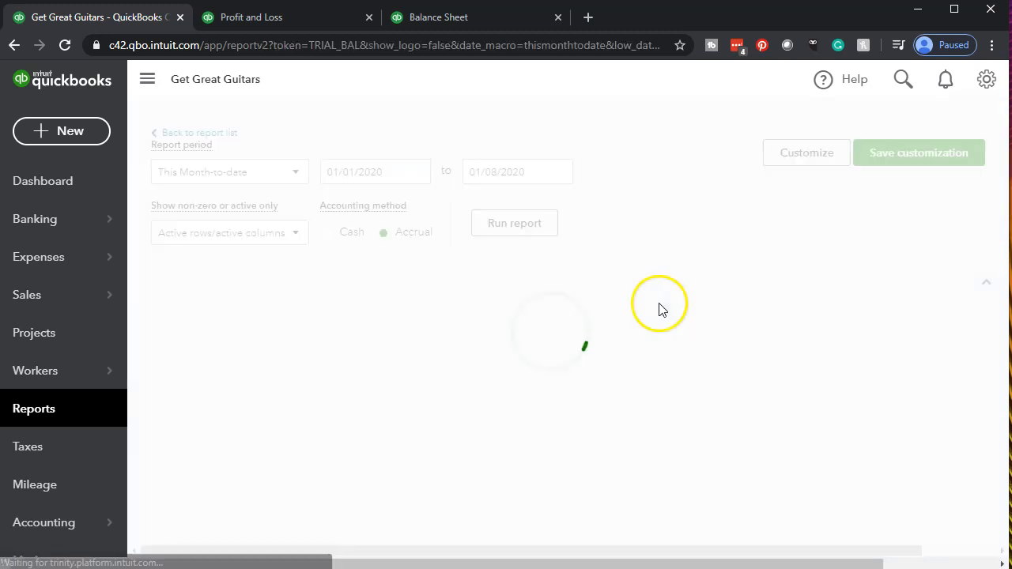
Run the Trial Balance report for the period 01/01/2020 to 12/31/2020.
scroll(655, 307, "down", 3)
scroll(316, 413, "up", 3)
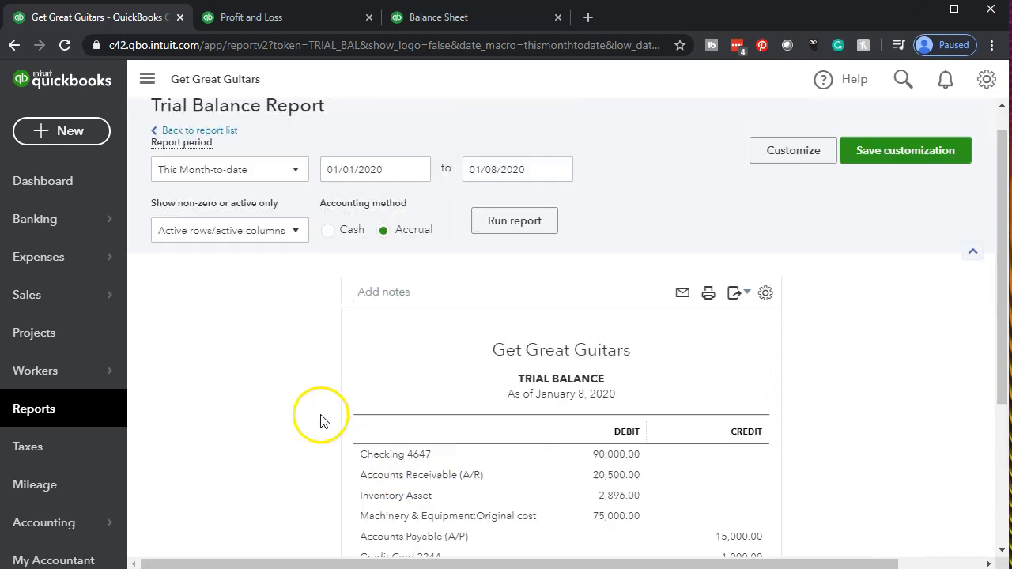
left_click(386, 202)
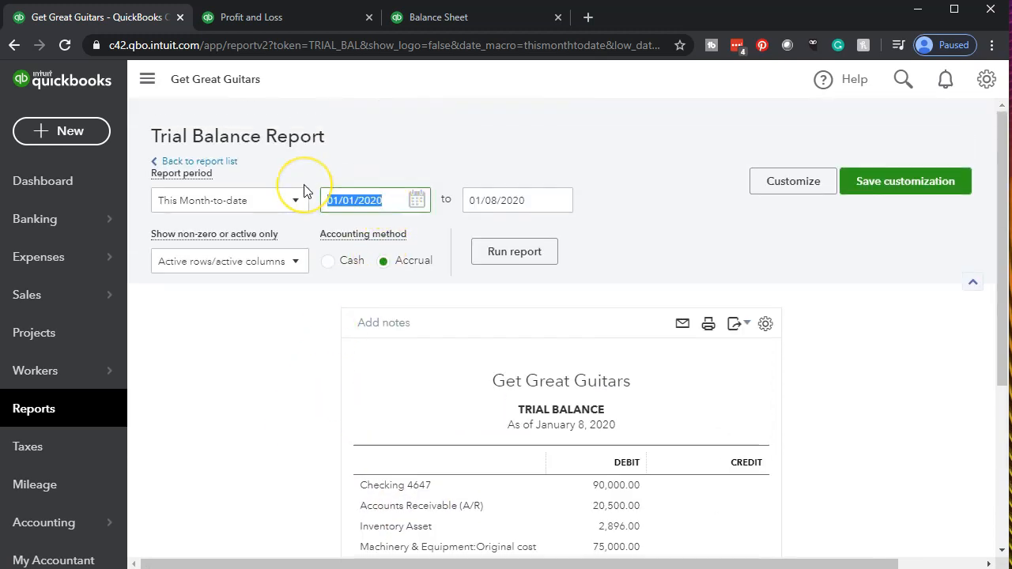
type("01")
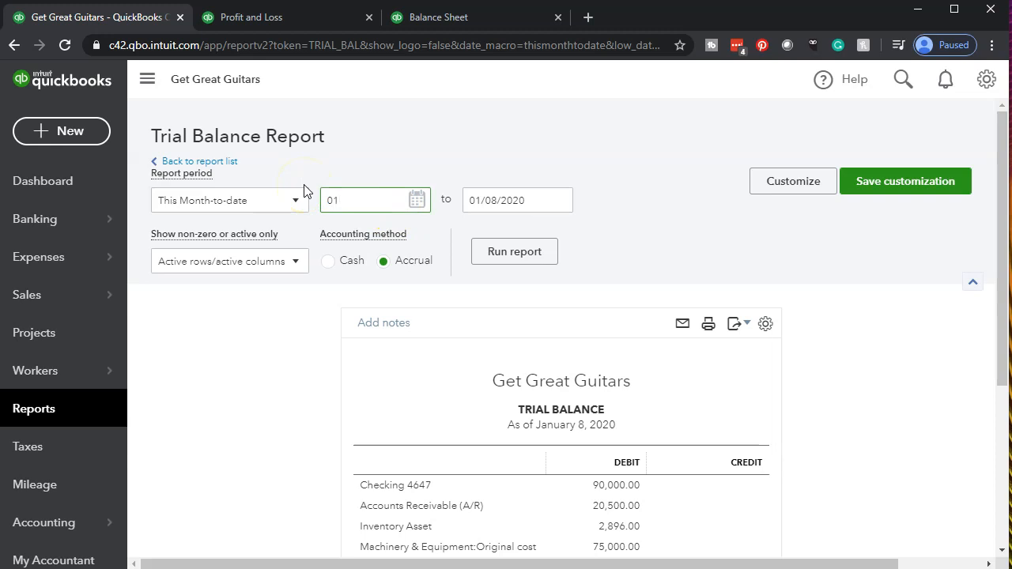
type("/01/20")
key("Tab")
type("1")
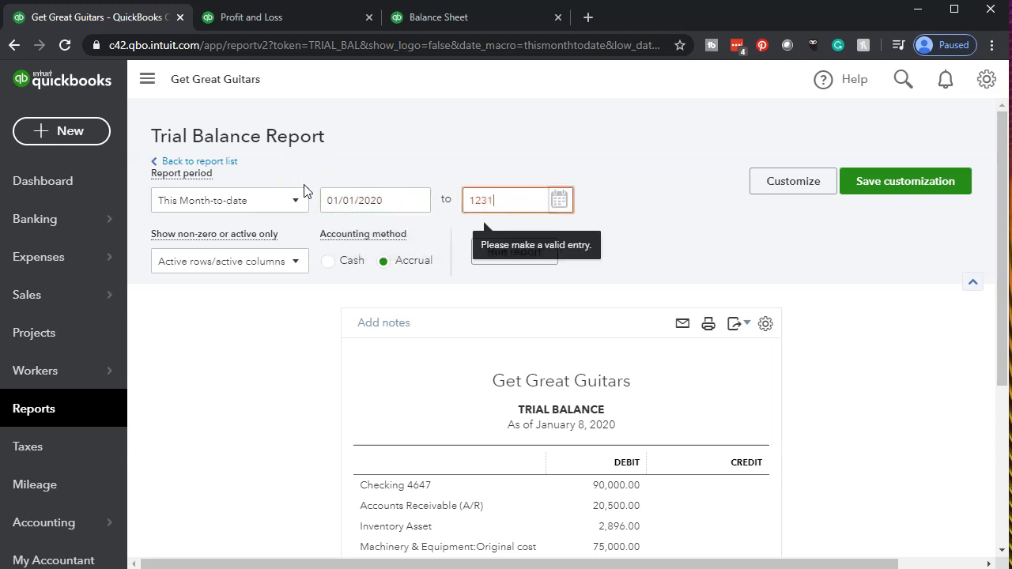
type("2/31/2020")
key("Tab")
left_click(526, 265)
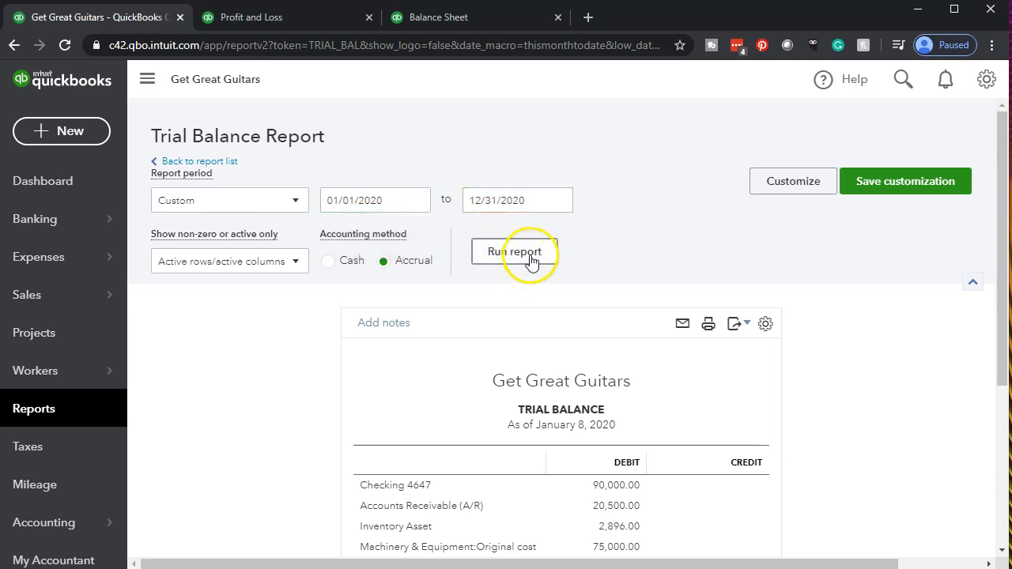
scroll(530, 265, "down", 3)
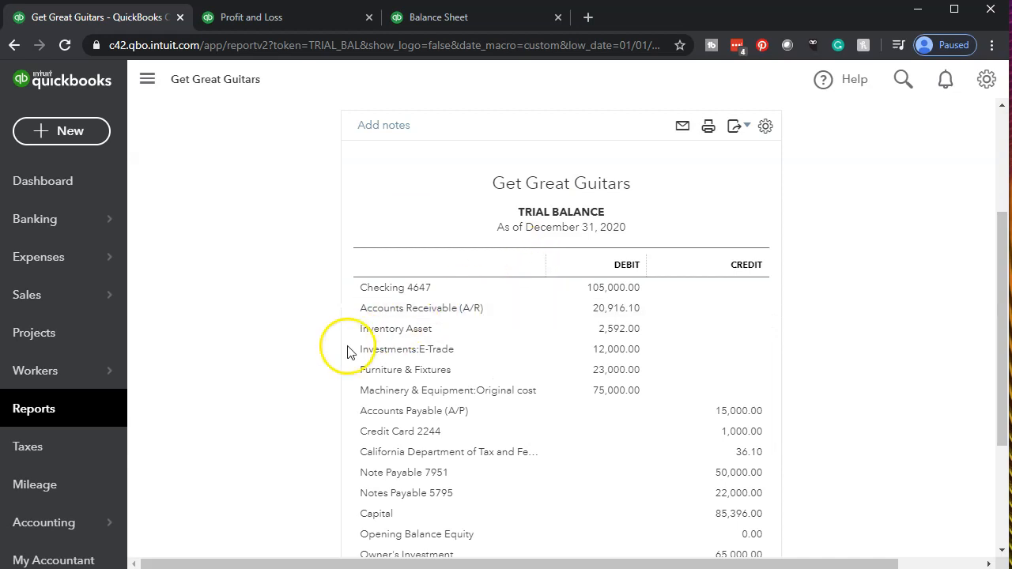
Duplicate the browser tab containing the Trial Balance report and switch to the Balance Sheet tab.
right_click(155, 18)
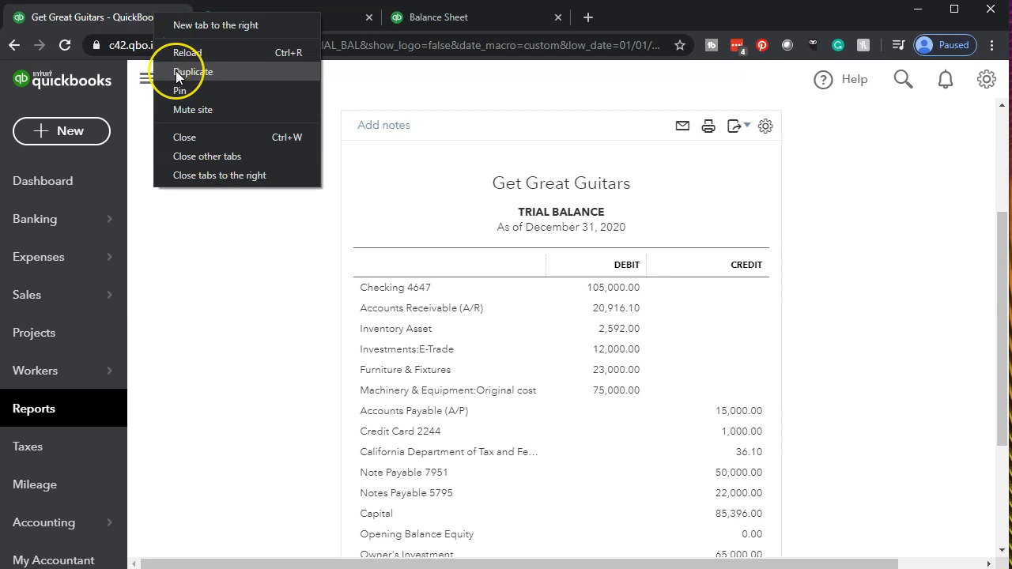
left_click(175, 71)
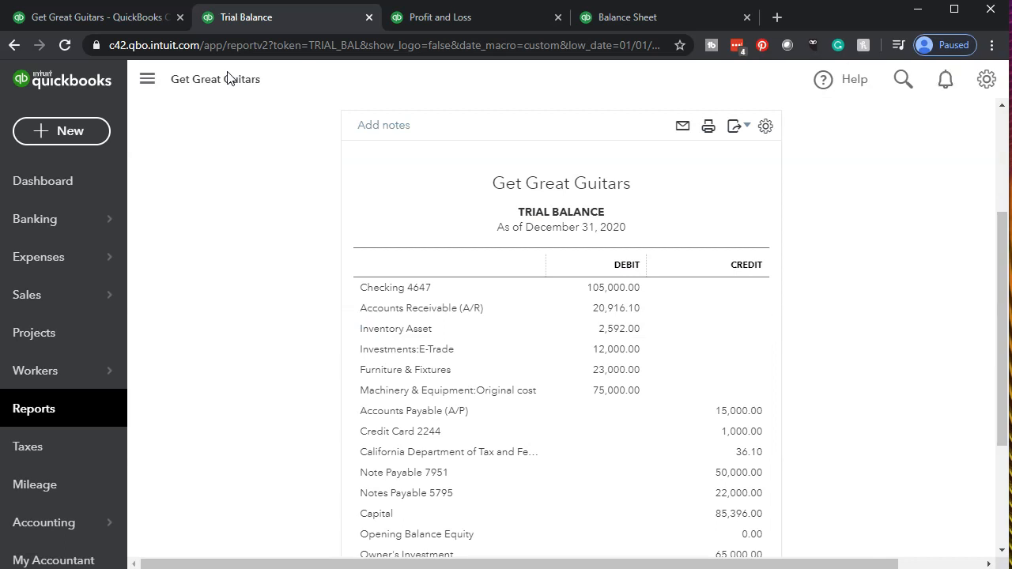
left_click(669, 23)
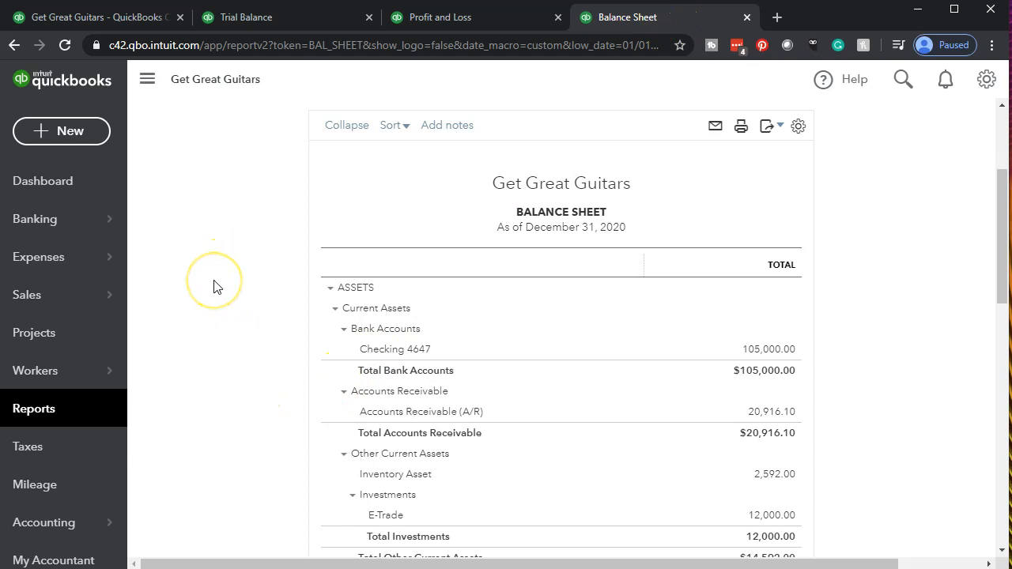
Enlarge the Balance Sheet page by two zoom levels and collapse the side navigation menu.
key("ctrl+plus")
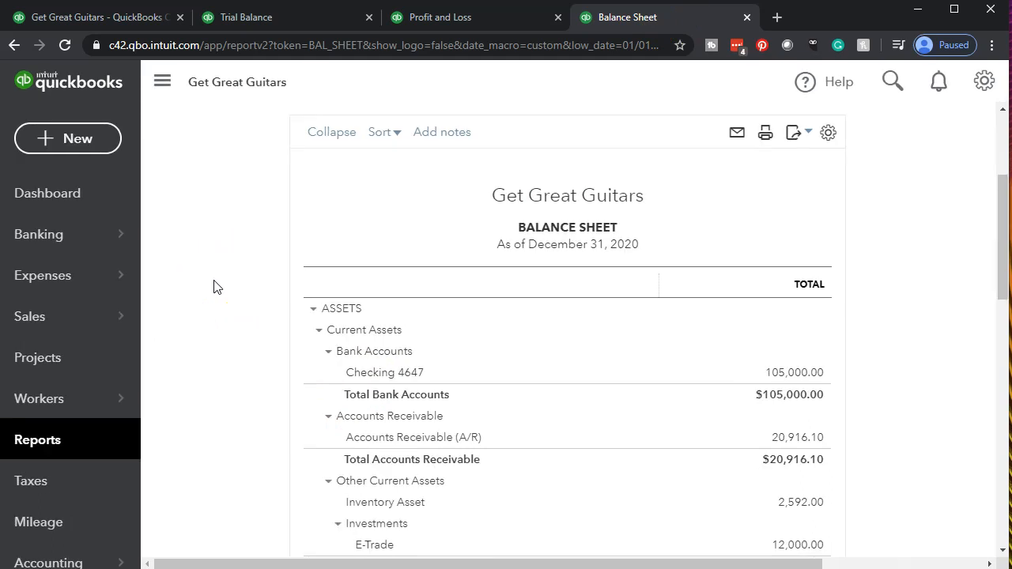
key("ctrl+plus")
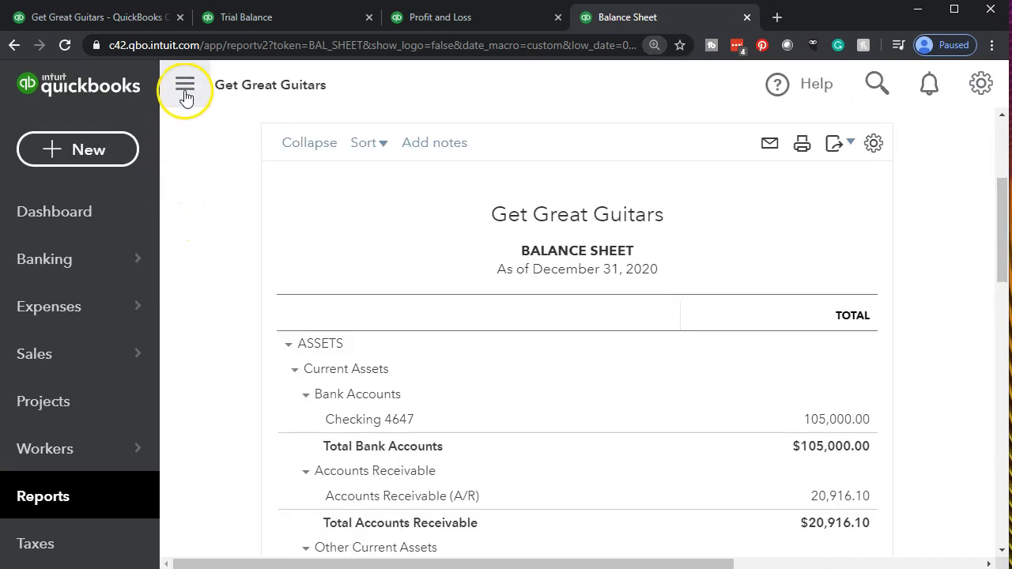
left_click(185, 87)
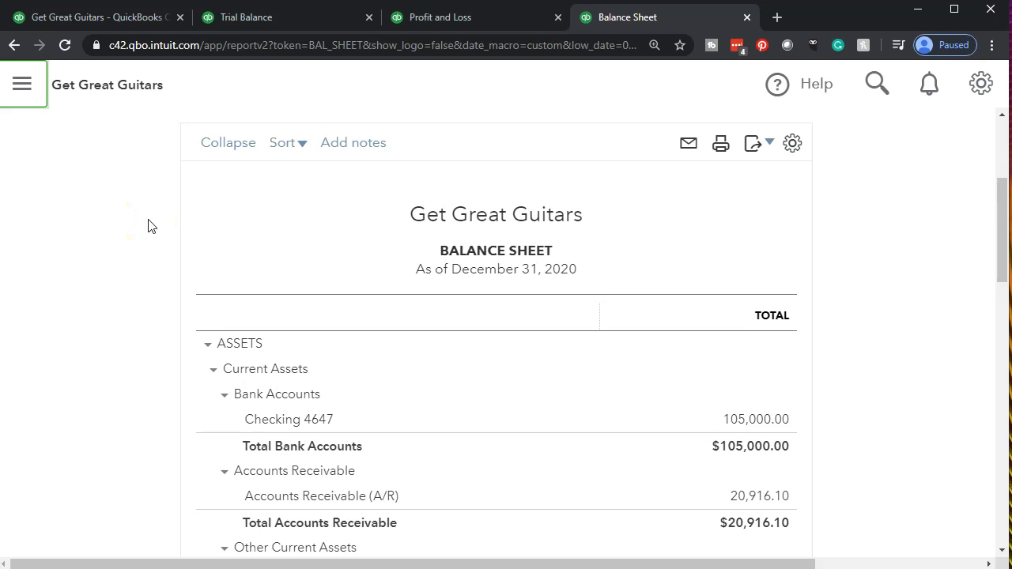
Examine the assets and liabilities on the Balance Sheet, and the income, cost of goods sold and net income on the Profit and Loss report.
scroll(149, 226, "down", 2)
left_click(225, 342)
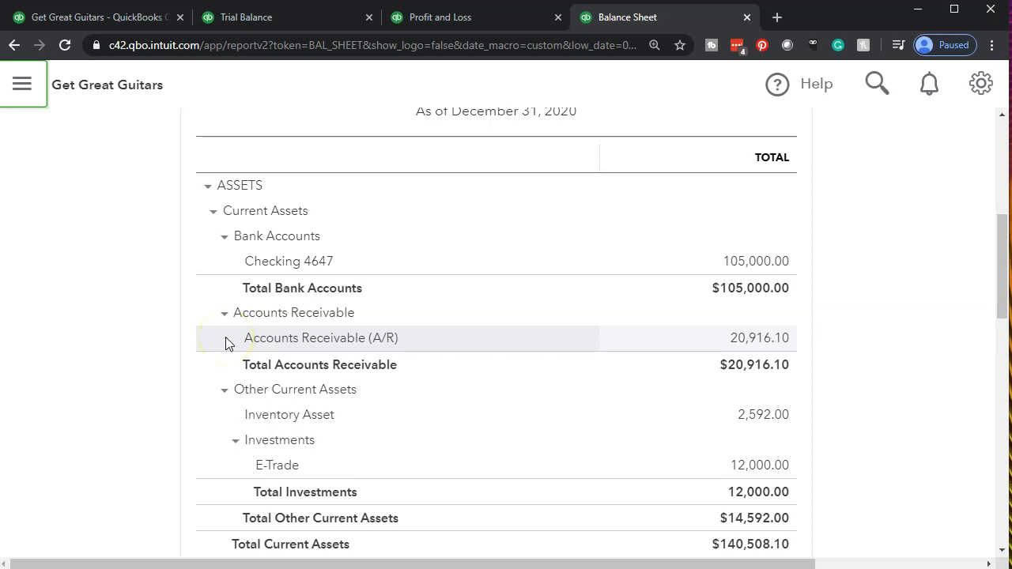
left_click(113, 357)
scroll(110, 361, "down", 3)
scroll(111, 360, "down", 3)
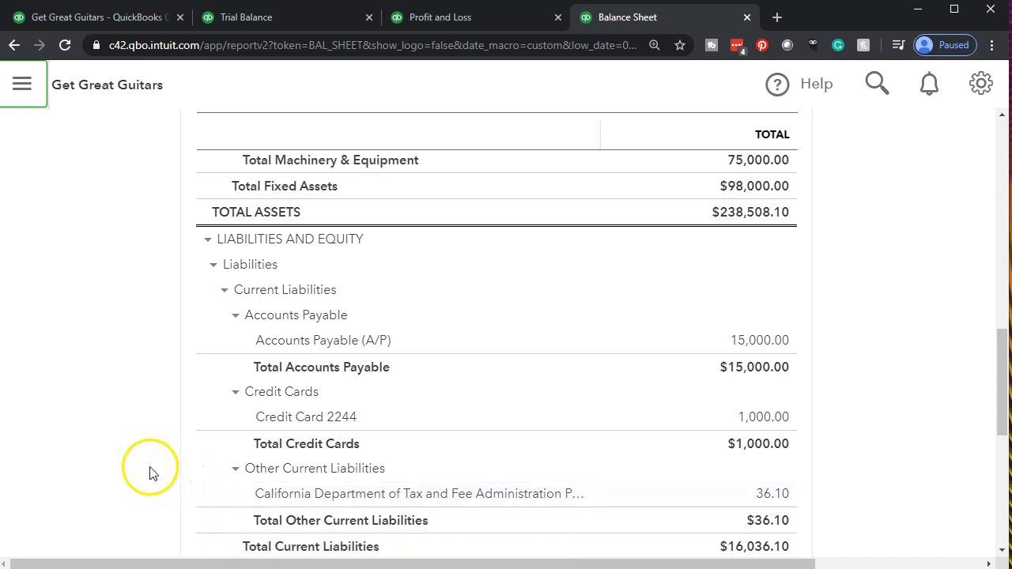
scroll(151, 471, "up", 3)
scroll(148, 470, "up", 2)
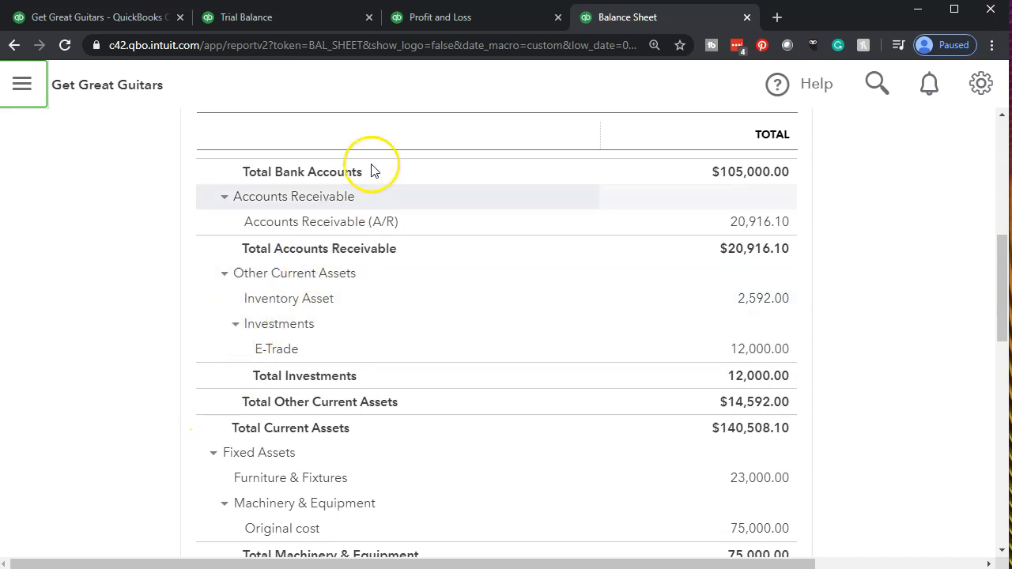
left_click(445, 22)
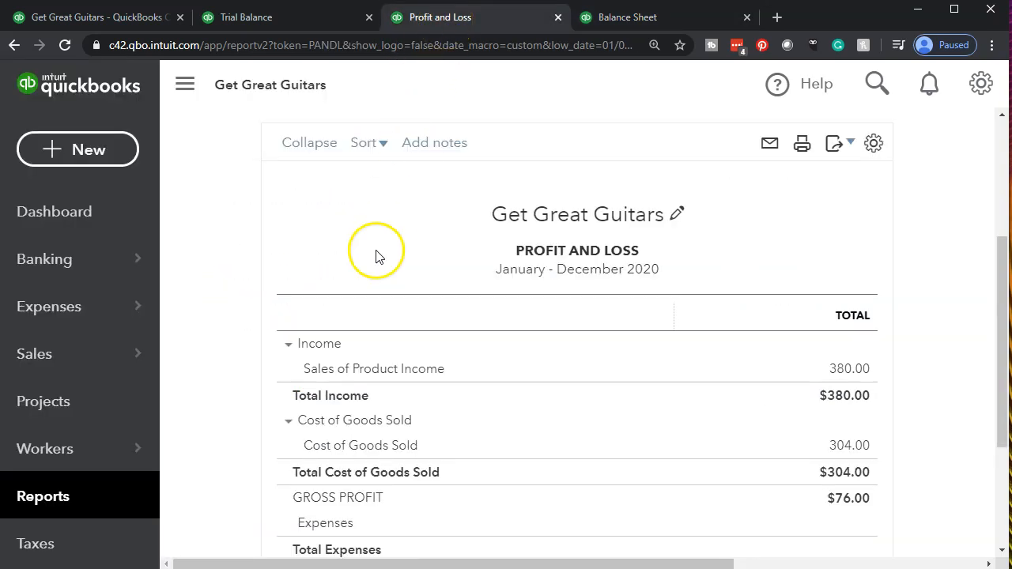
scroll(241, 412, "down", 1)
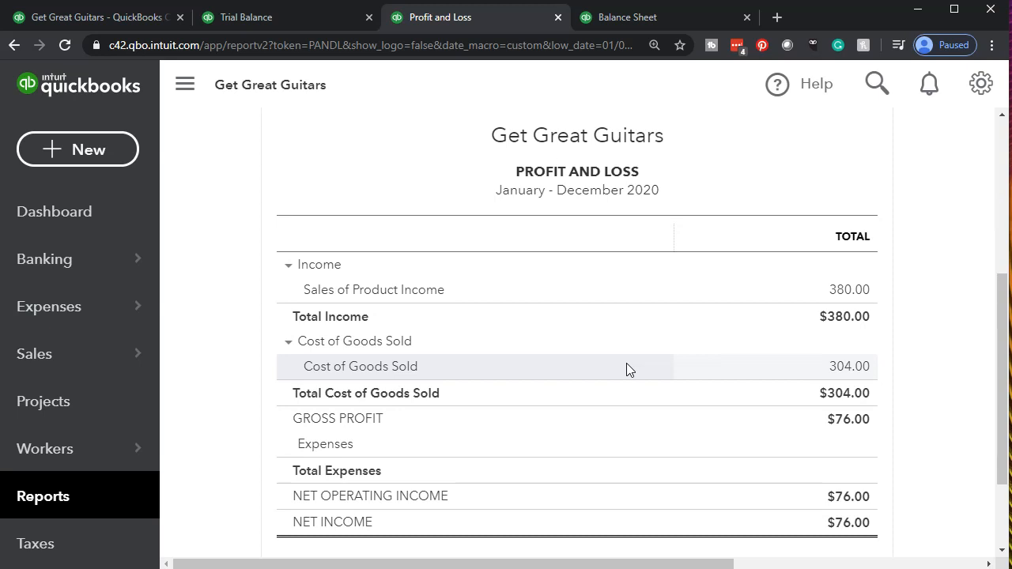
Review the debit and credit balances on the Trial Balance report, and return to the first Get Great Guitars browser tab.
left_click(304, 28)
scroll(288, 383, "down", 1)
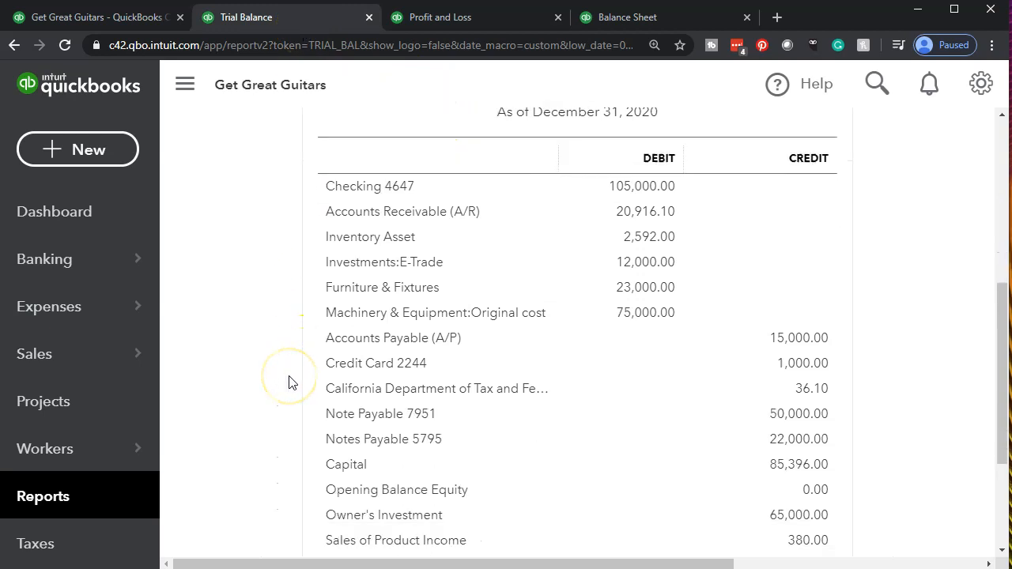
scroll(289, 383, "down", 2)
scroll(289, 382, "up", 2)
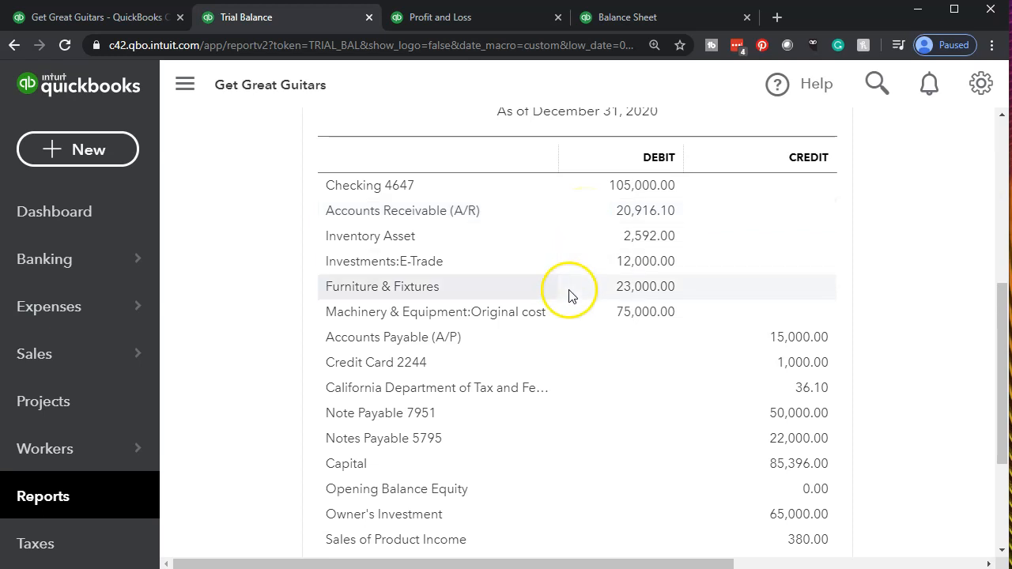
scroll(545, 356, "down", 2)
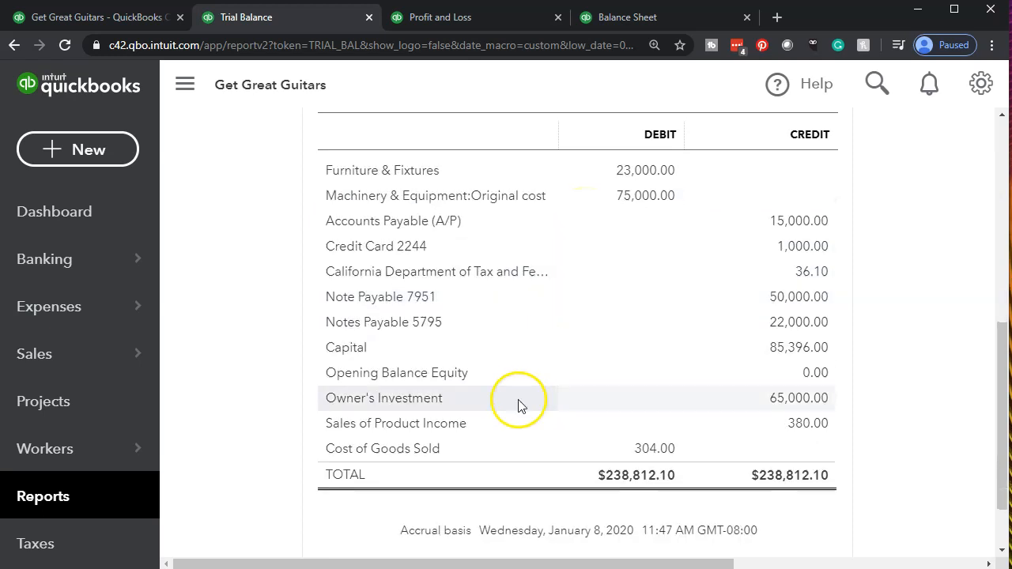
scroll(786, 424, "up", 2)
left_click(773, 427)
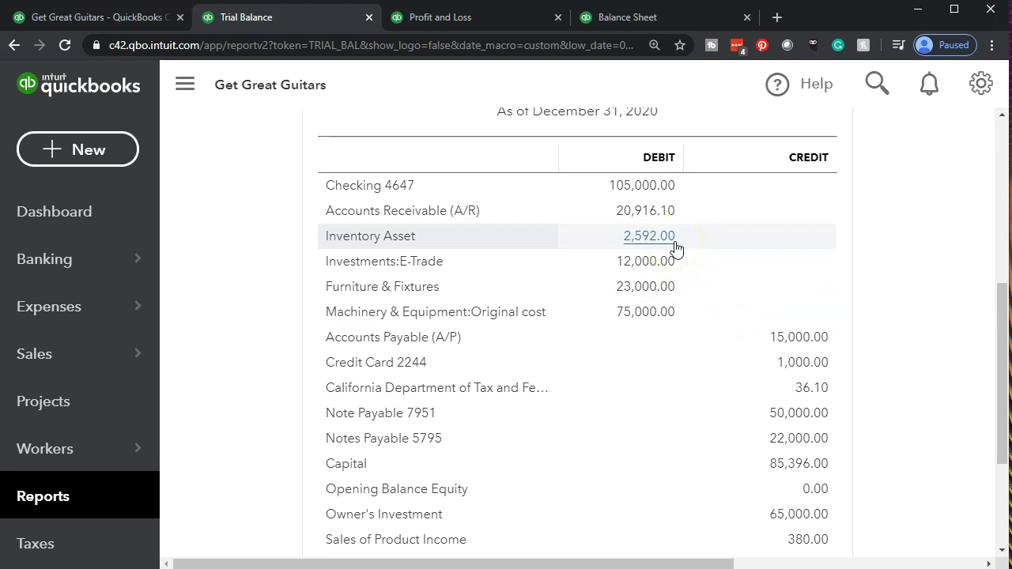
scroll(676, 248, "down", 2)
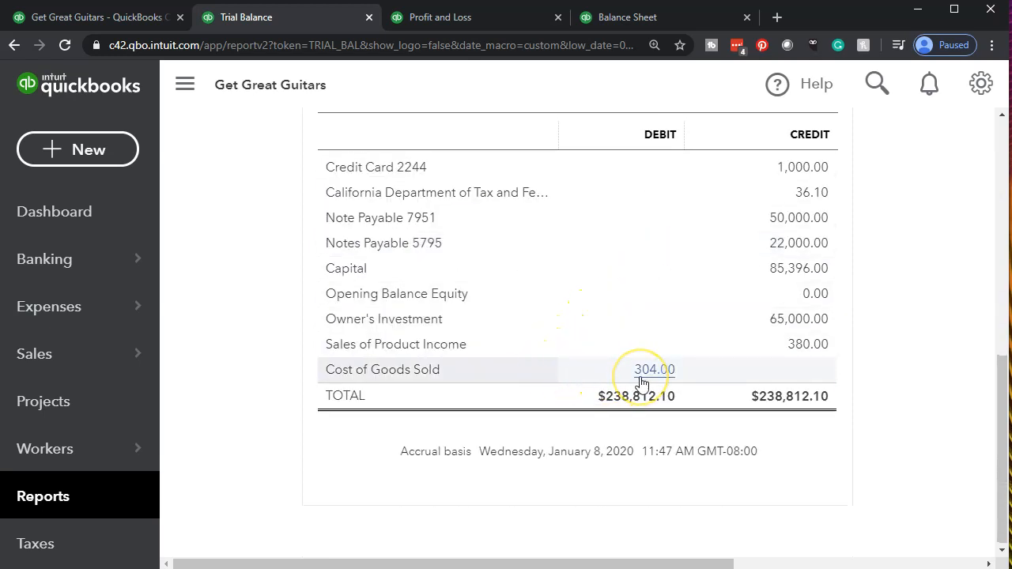
scroll(641, 383, "up", 3)
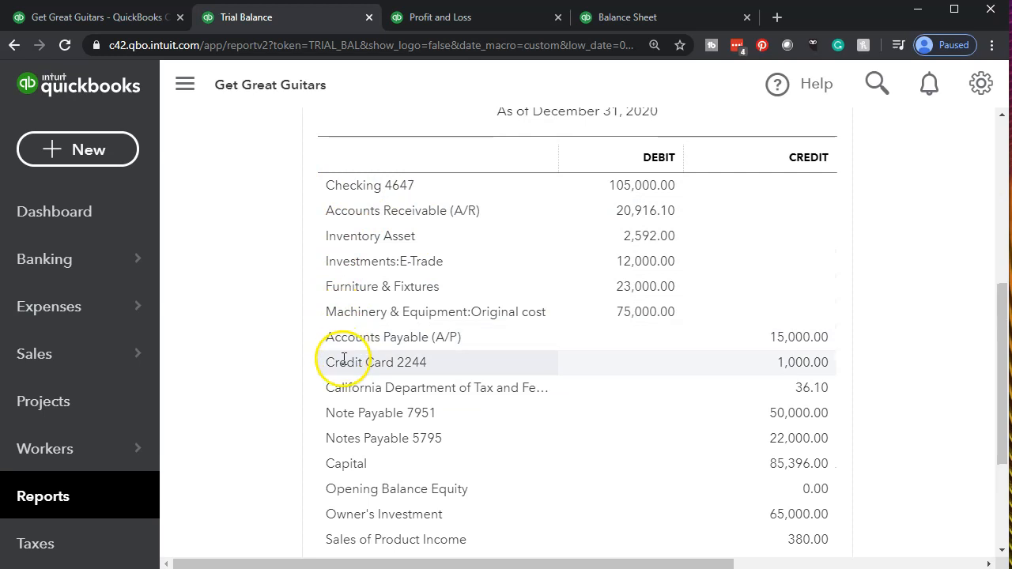
scroll(350, 474, "down", 3)
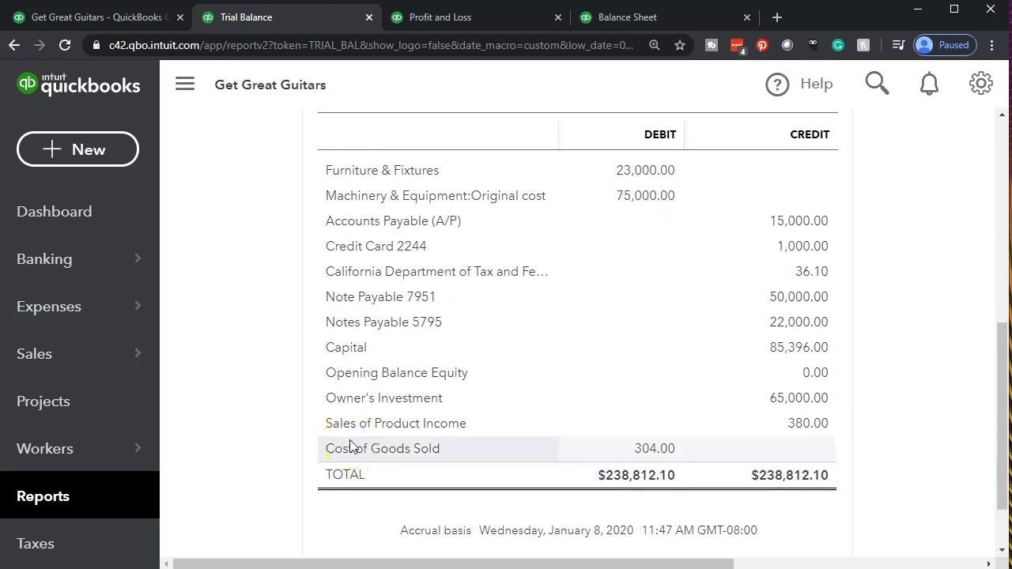
left_click(264, 434)
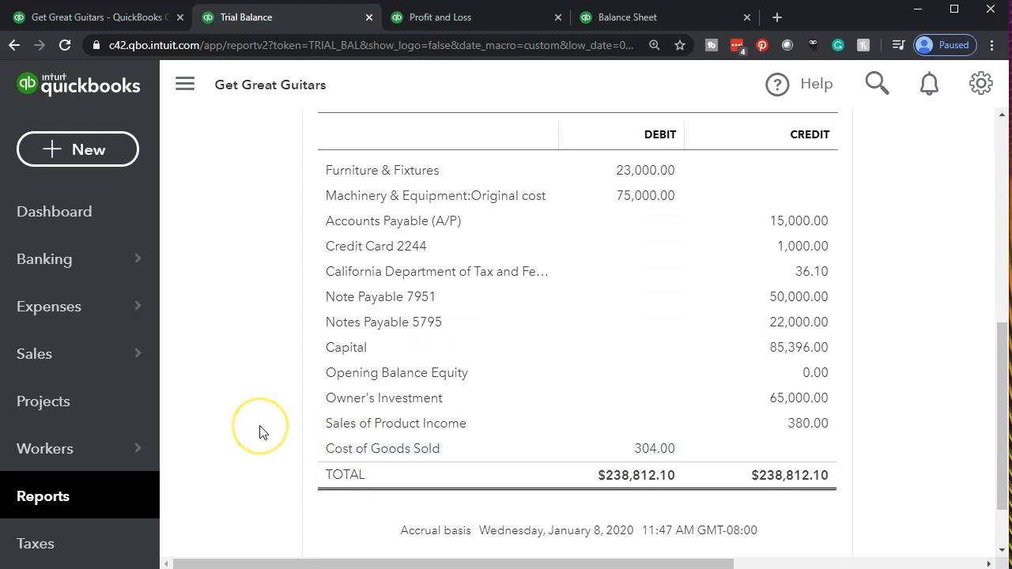
scroll(261, 432, "up", 3)
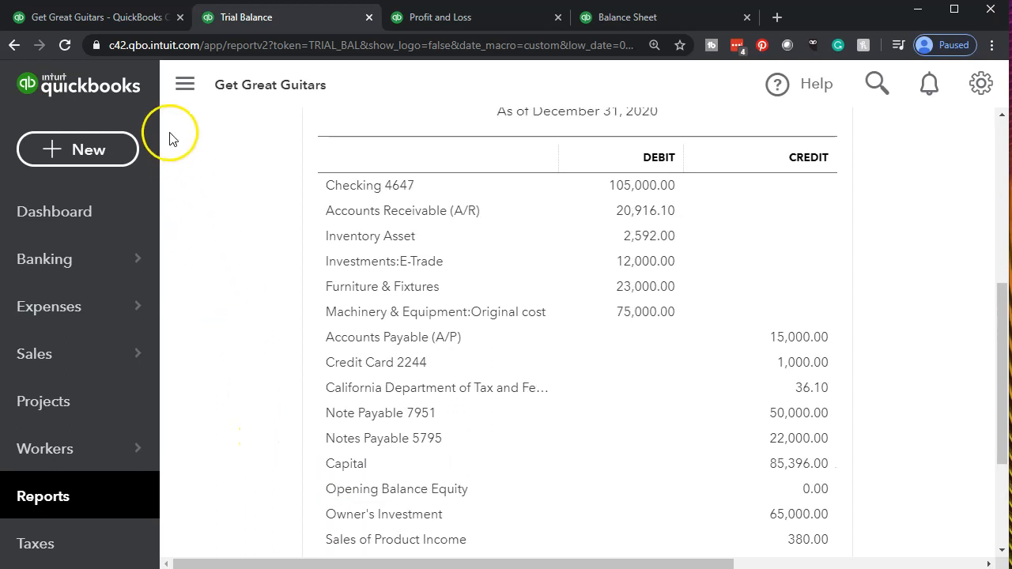
left_click(67, 17)
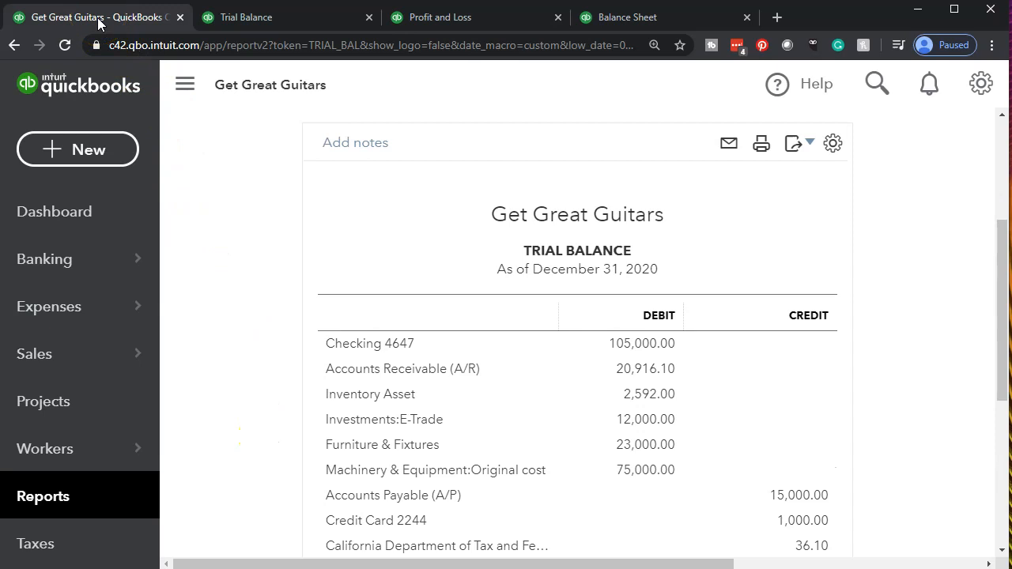
left_click(79, 153)
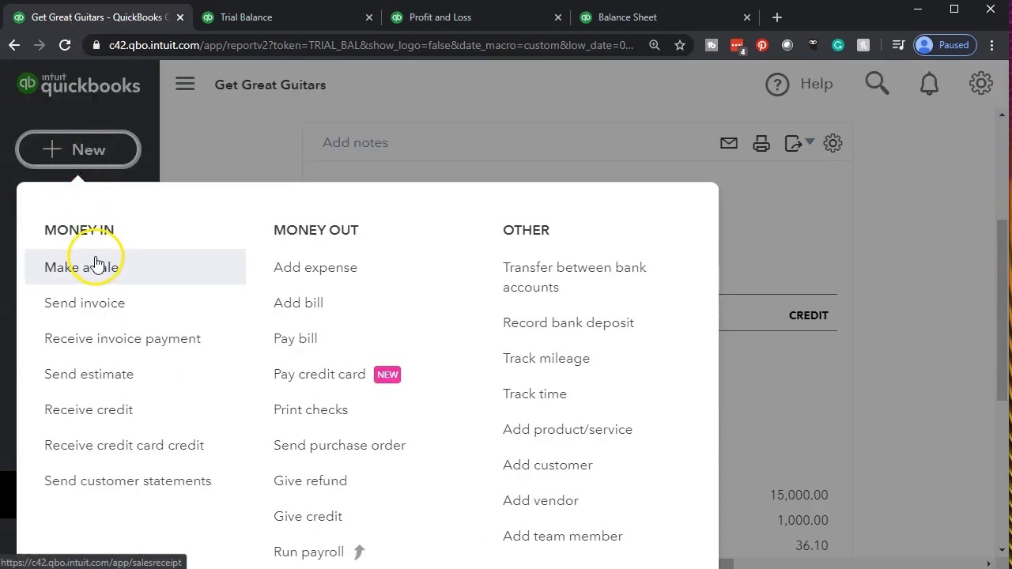
left_click(103, 280)
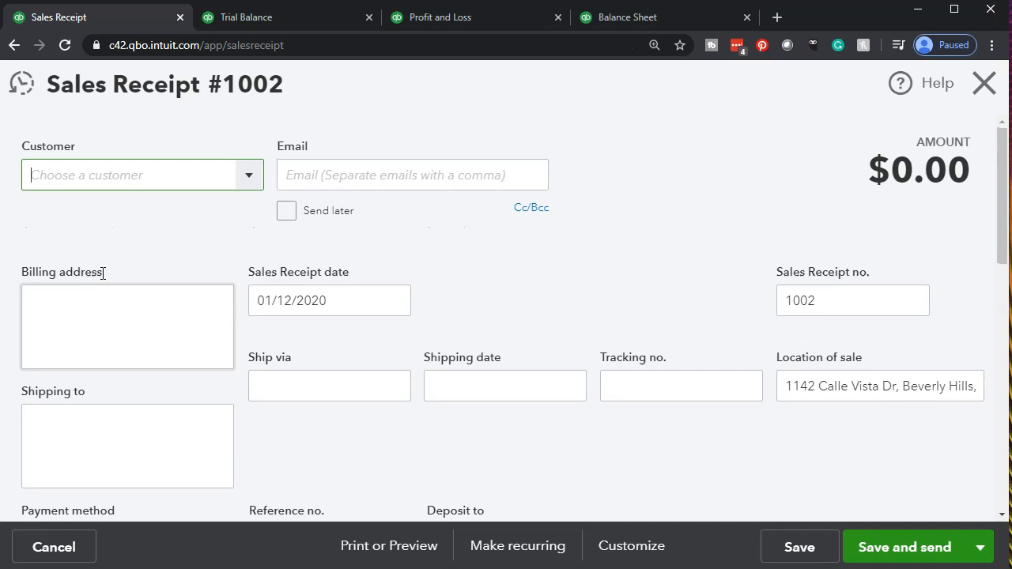
left_click(984, 84)
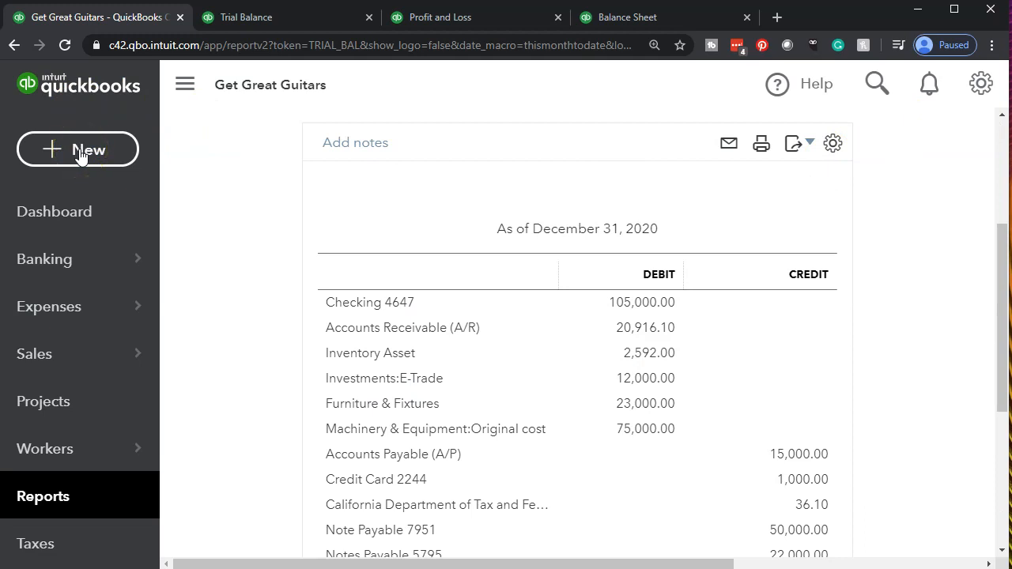
Create a new invoice and select Anderson Guitars as the customer.
left_click(80, 152)
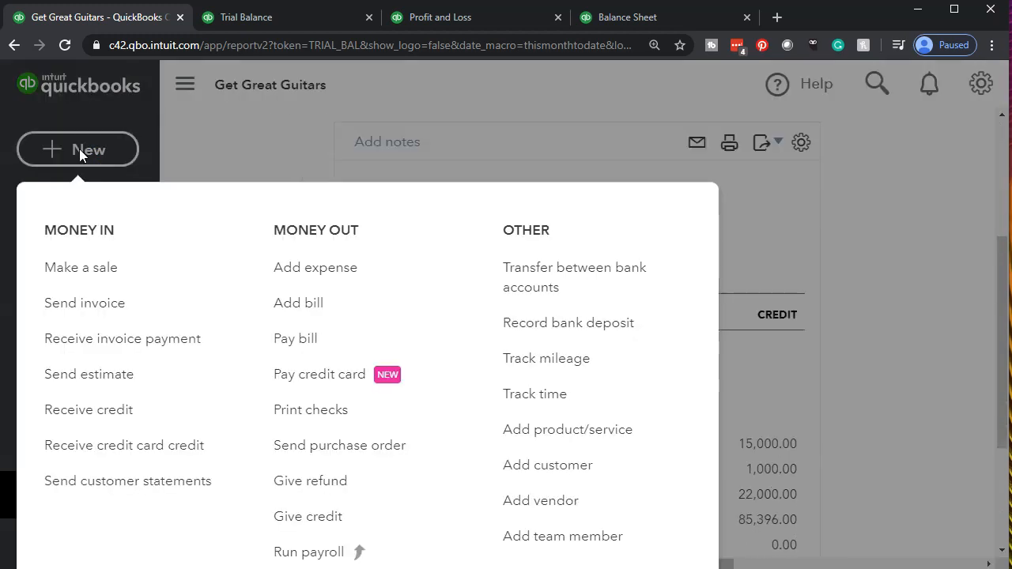
left_click(95, 309)
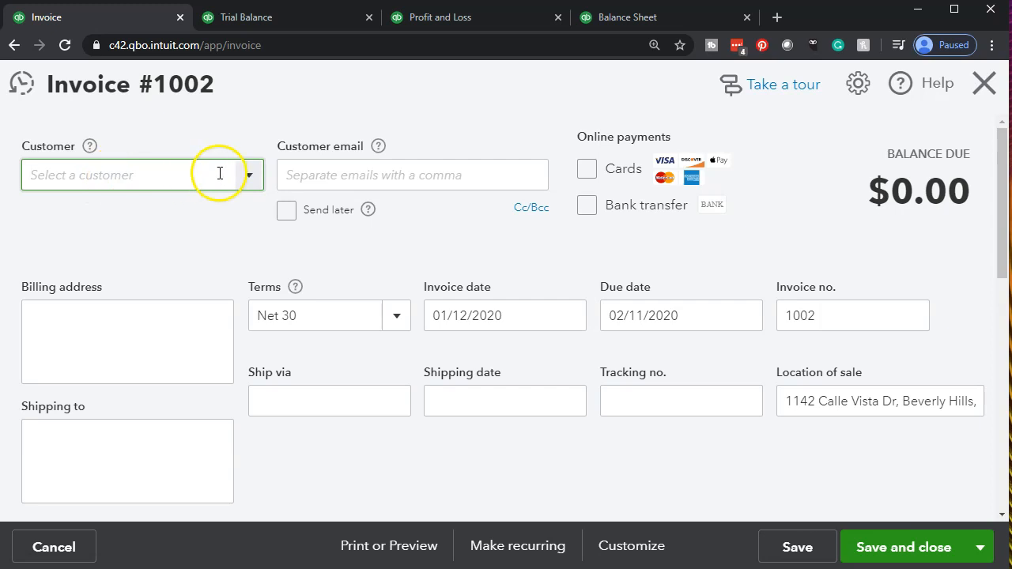
left_click(250, 175)
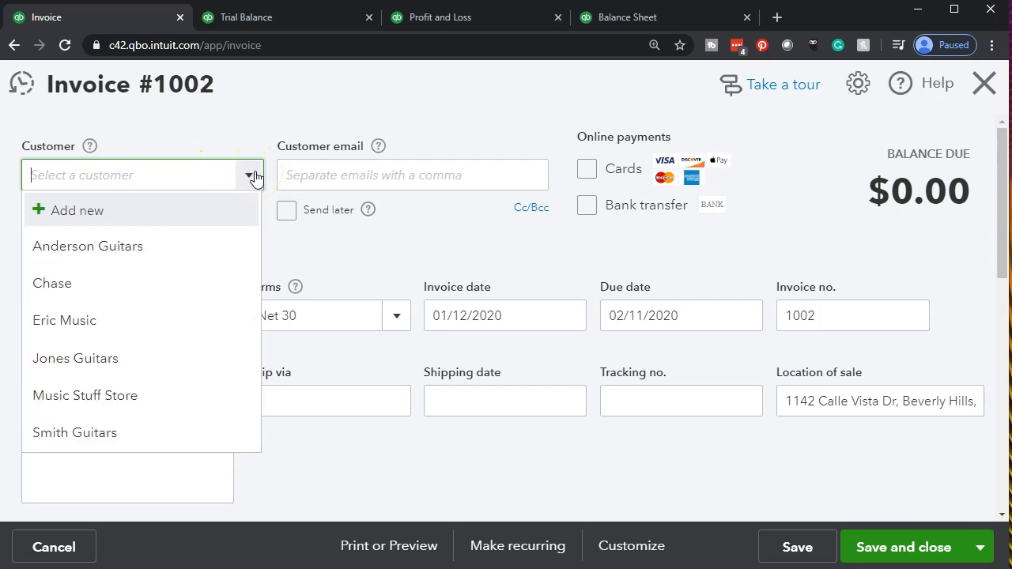
type("Anderson Guitars")
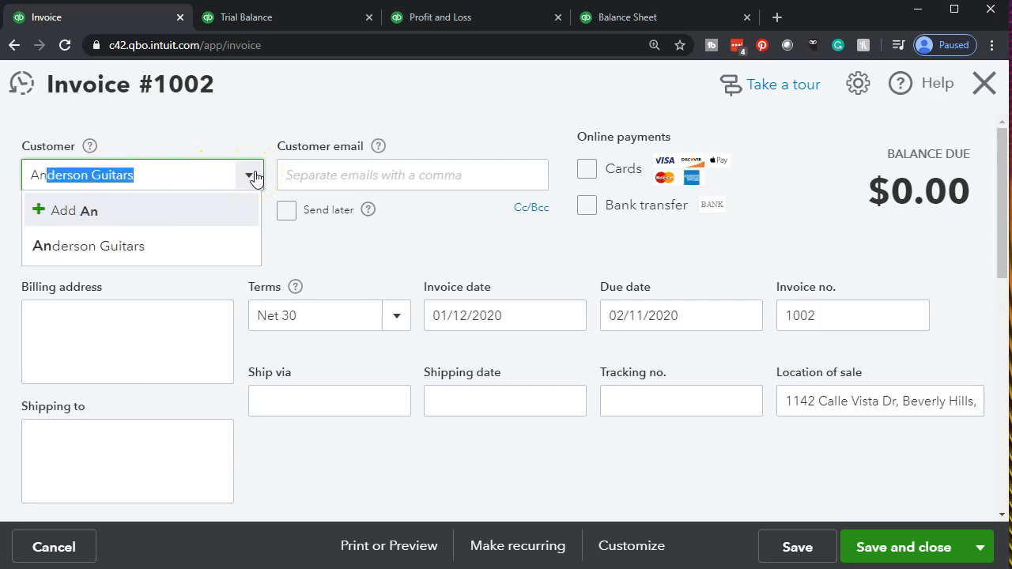
key("Tab")
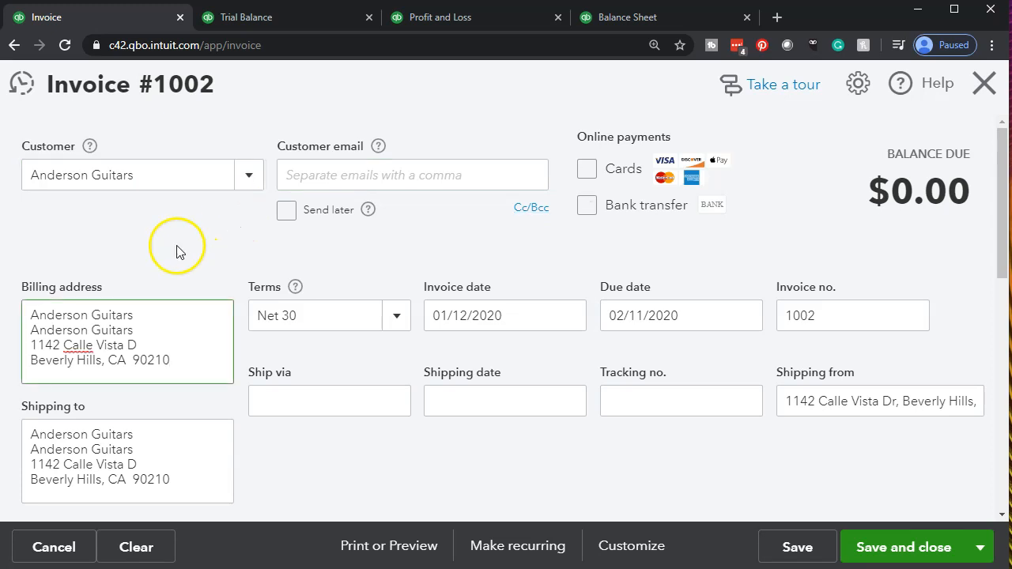
Accept the invoice's default Net 30 terms, invoice date 01/12/2020 and due date 02/11/2020.
scroll(126, 253, "down", 1)
key("Tab")
key("Tab")
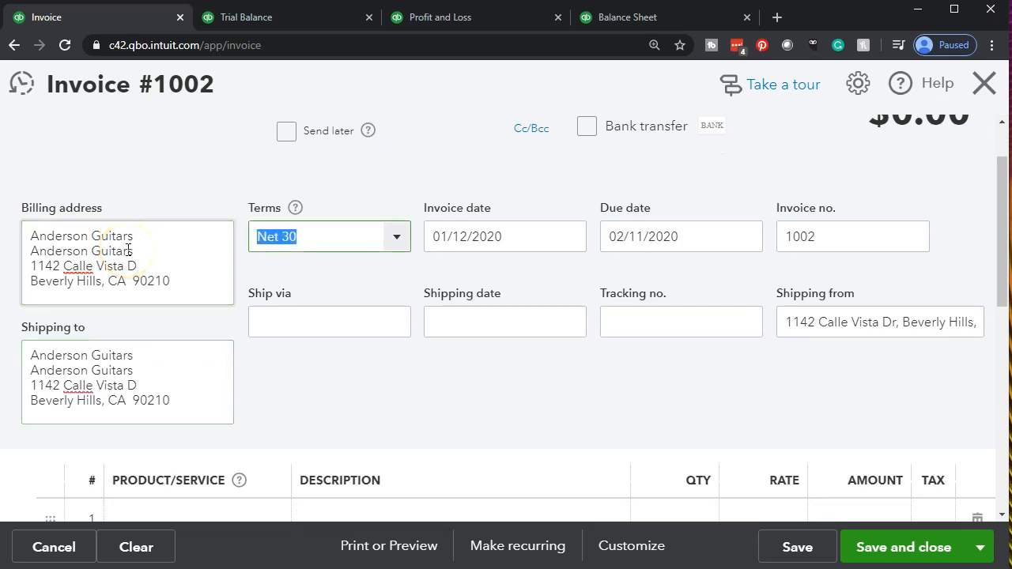
key("Tab")
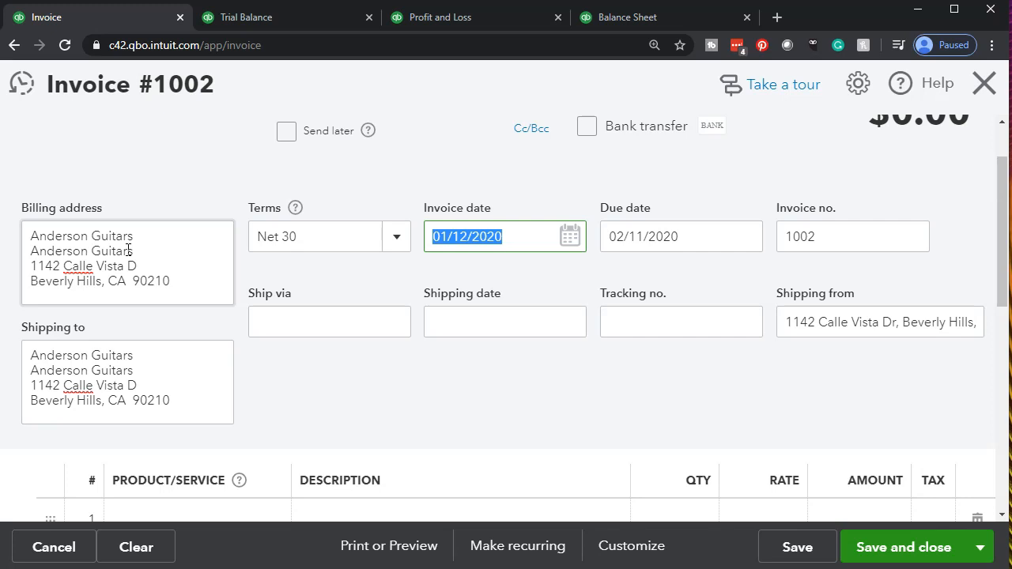
key("Tab")
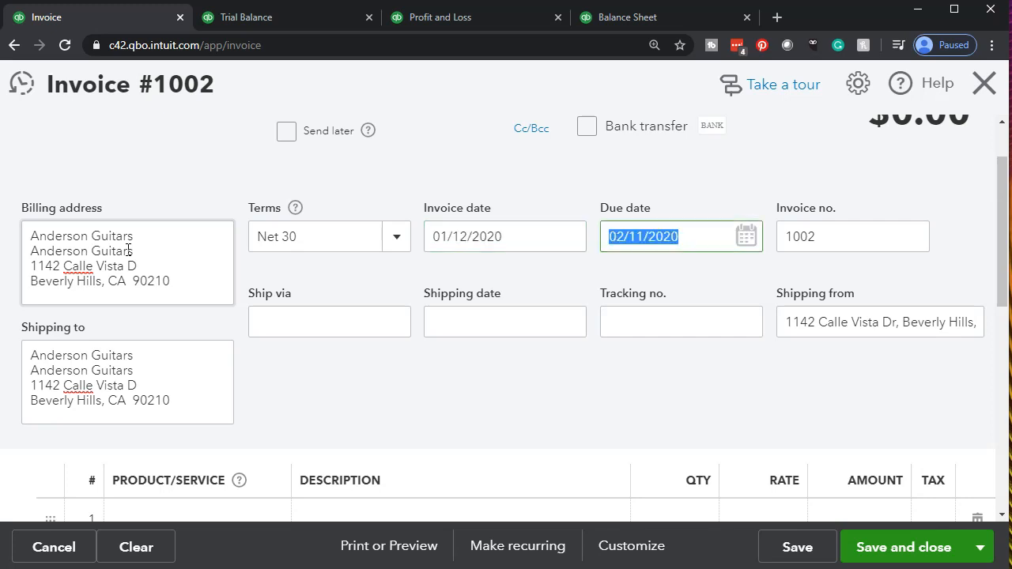
key("Tab")
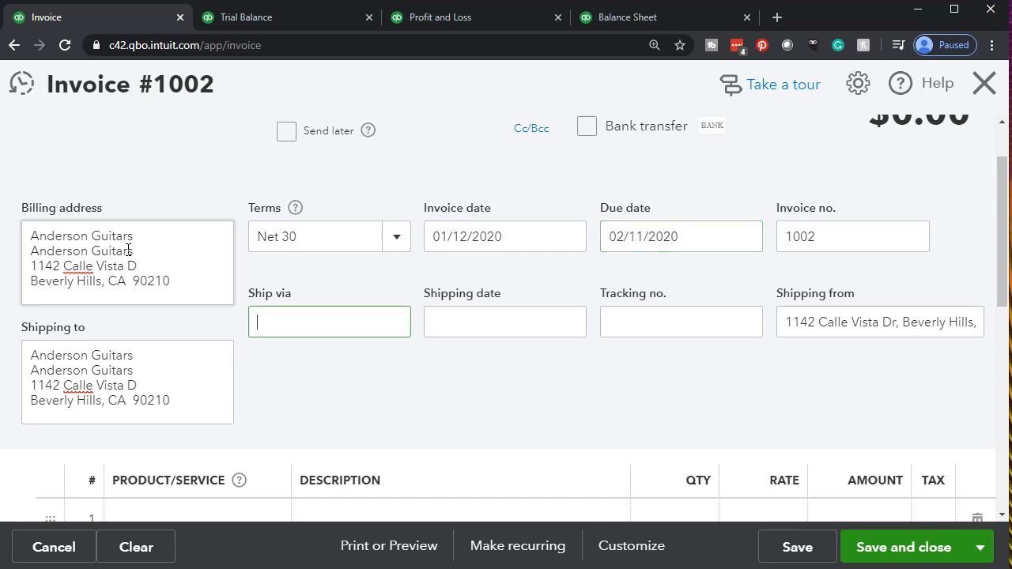
Add the Steinberger Solid-Body product to the invoice's first line, keeping its default description and quantity of 1.
scroll(128, 250, "down", 1)
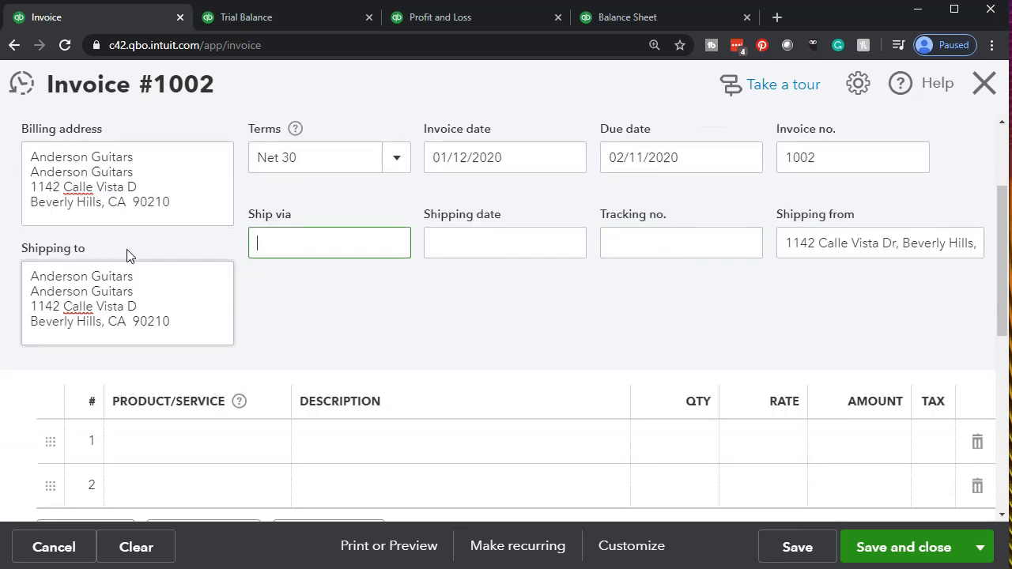
scroll(128, 251, "down", 2)
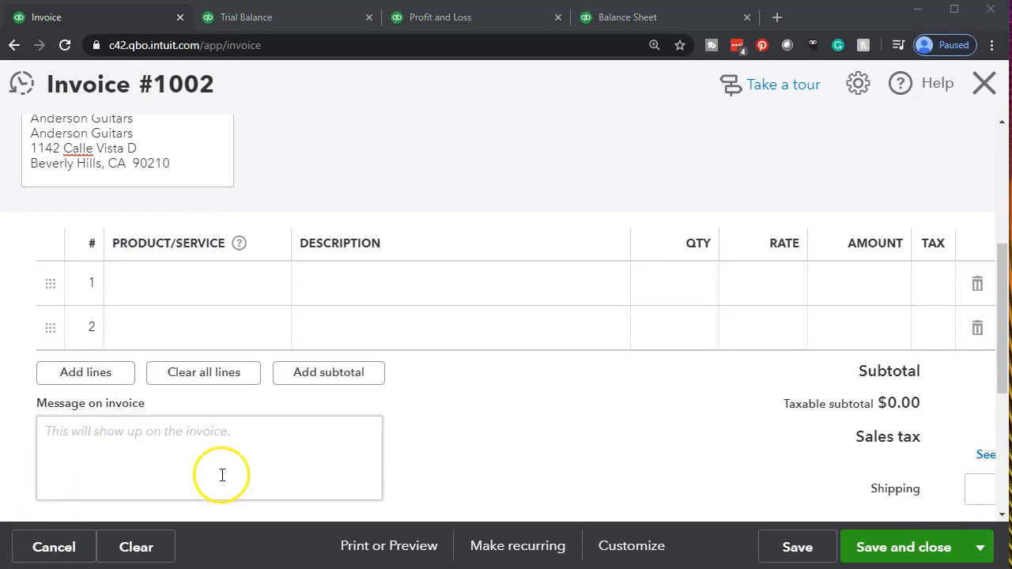
left_click(169, 290)
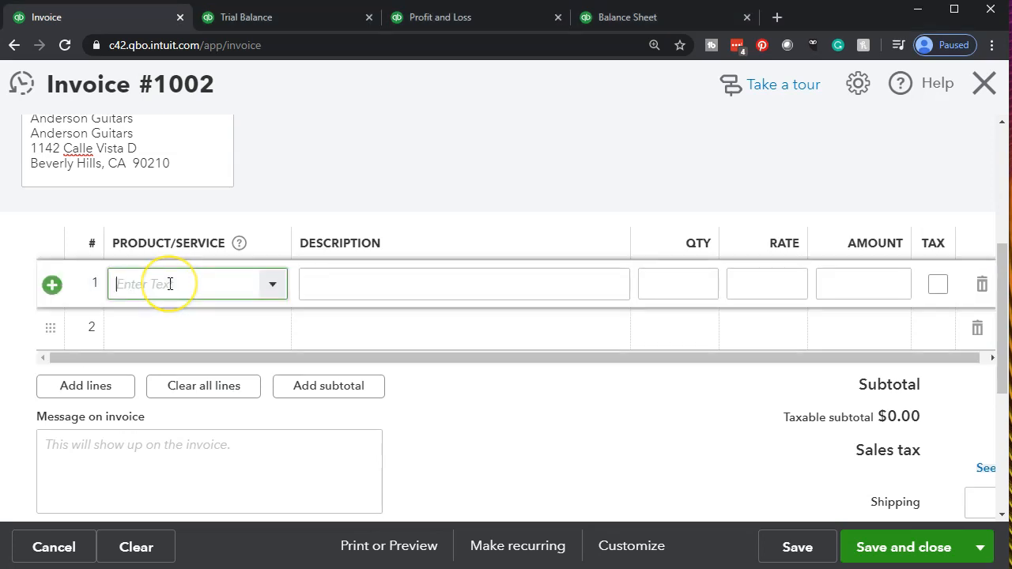
type("s")
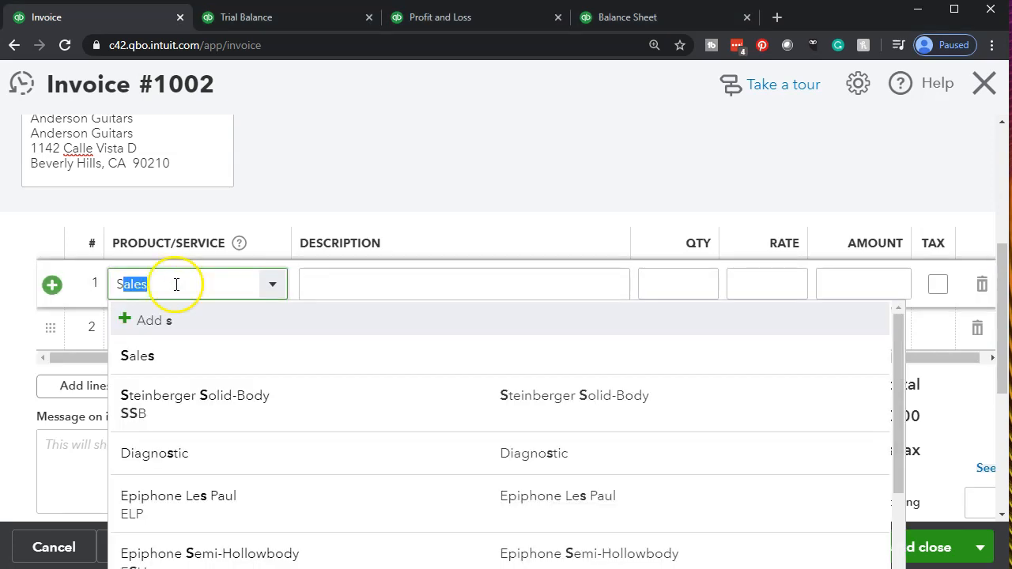
left_click(257, 407)
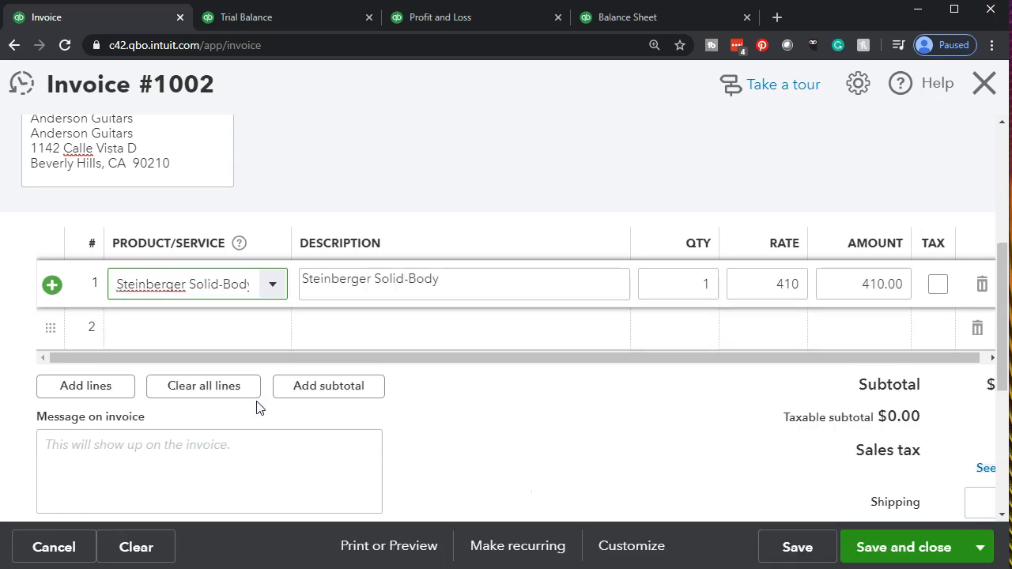
key("Tab")
left_click(362, 311)
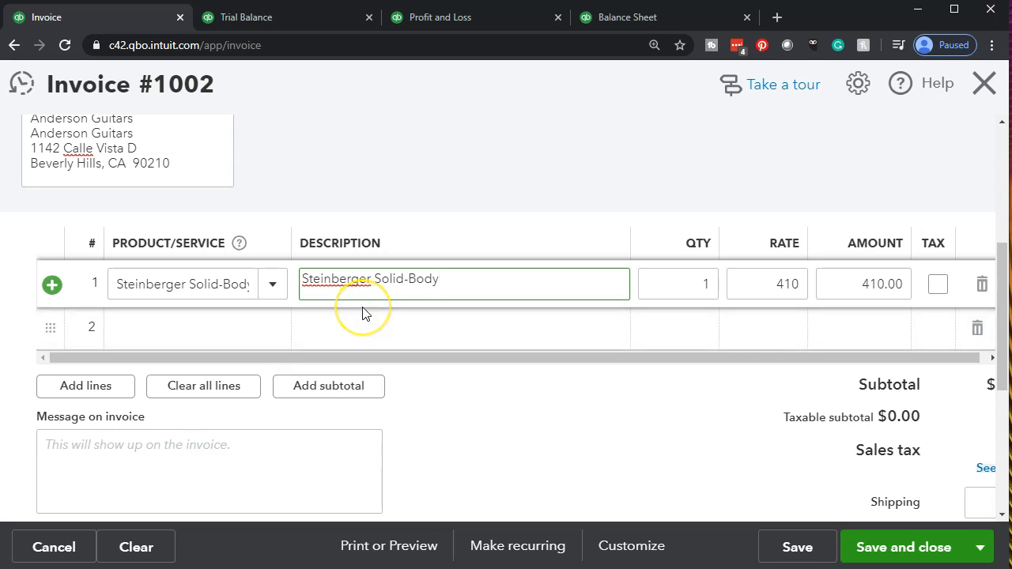
key("Tab")
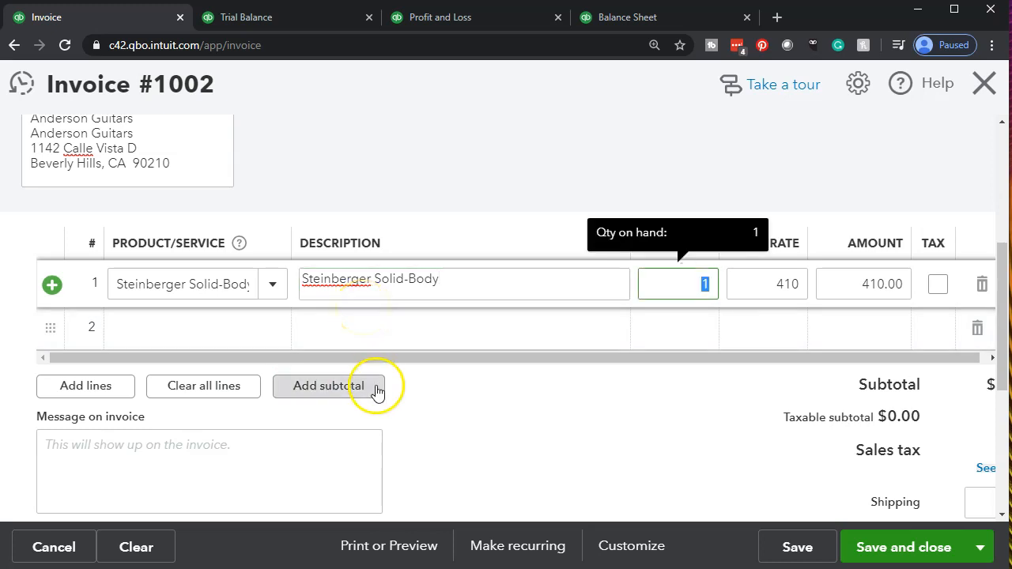
key("Tab")
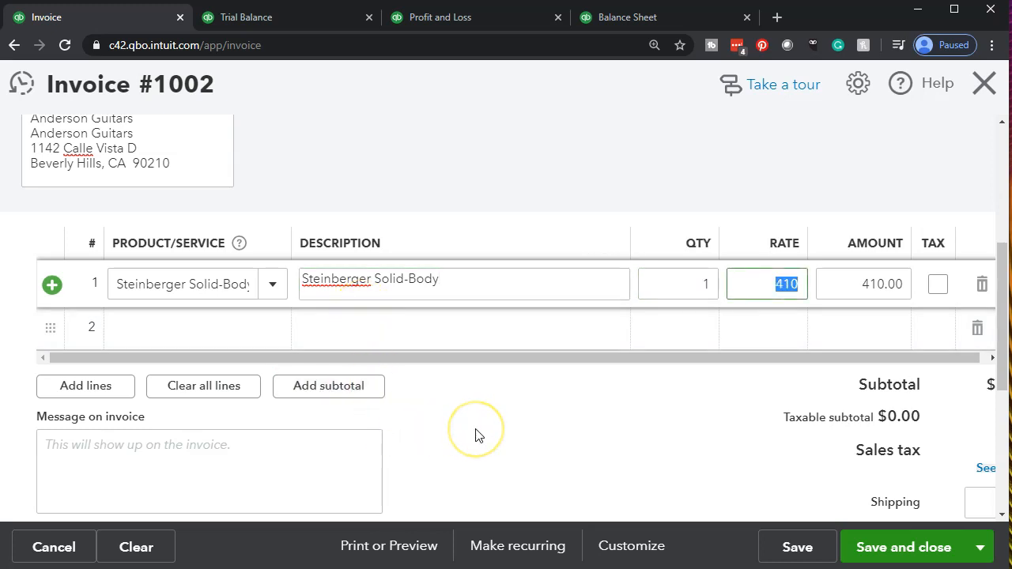
Mark the Steinberger Solid-Body line as taxable on the invoice, keeping its default rate of 410.
left_click(936, 286)
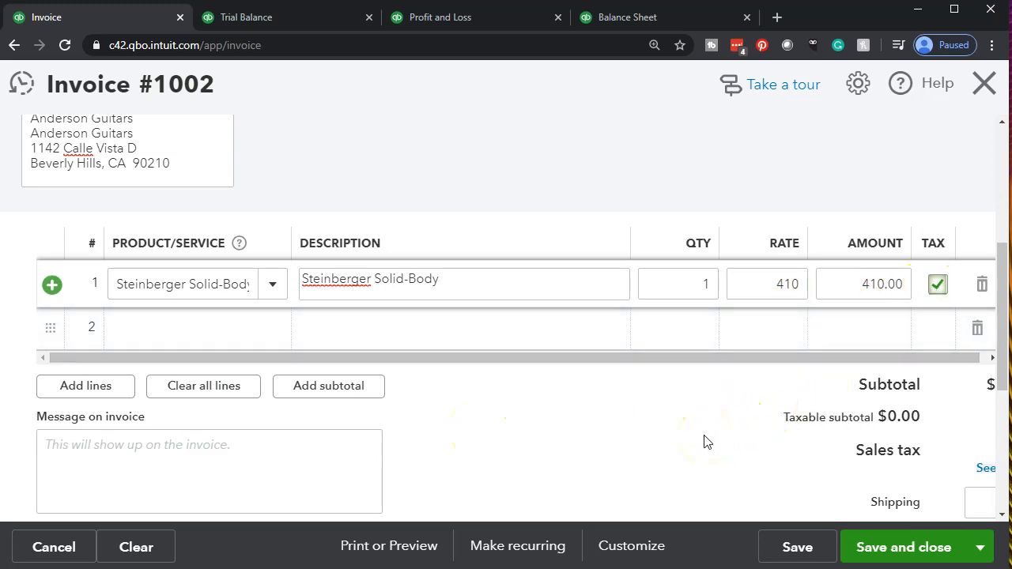
left_click(683, 436)
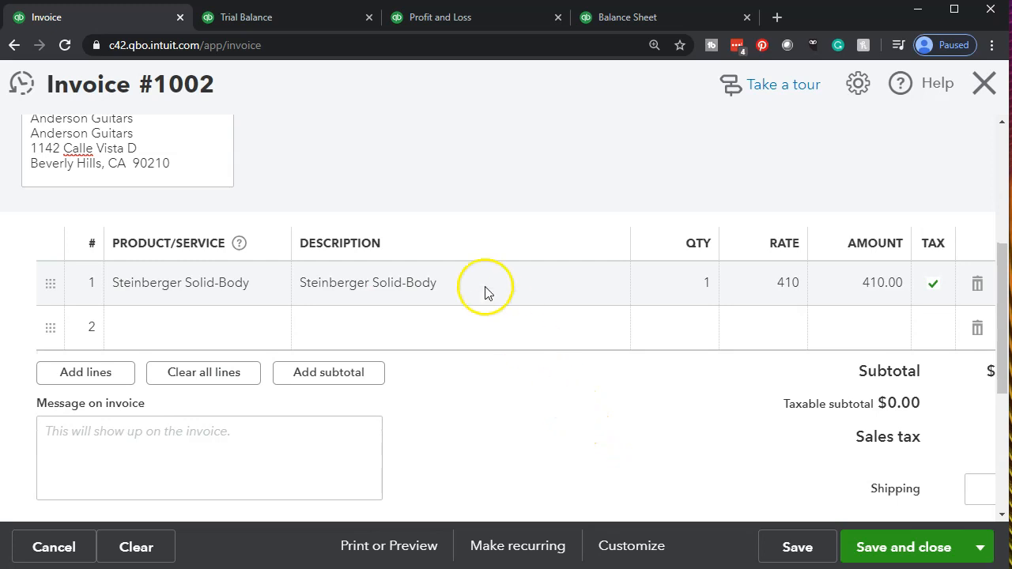
left_click(469, 338)
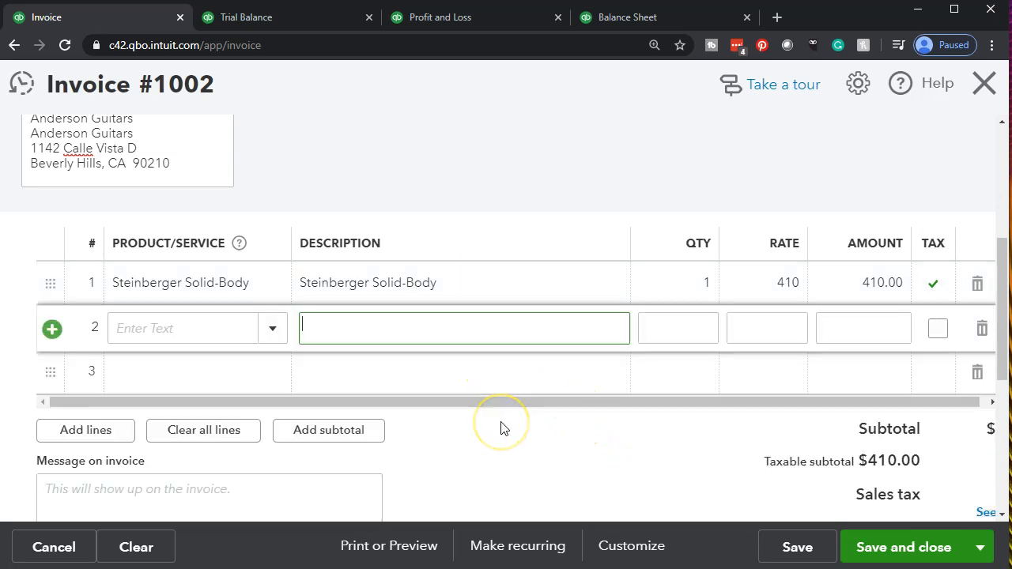
Check the invoice's subtotal, sales tax, total and balance due, and save and close the invoice.
scroll(504, 428, "down", 1)
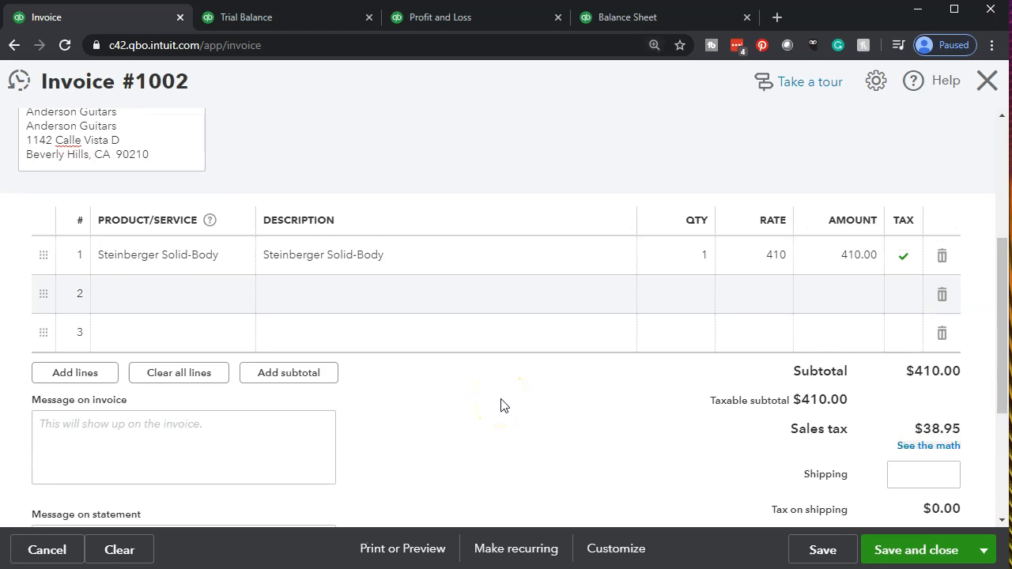
scroll(500, 405, "up", 1)
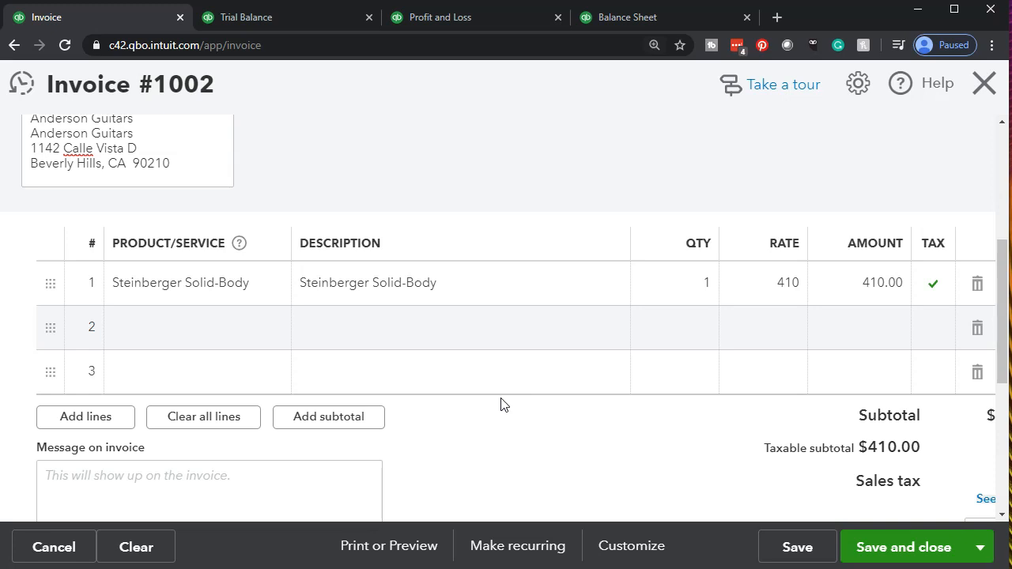
scroll(500, 405, "down", 1)
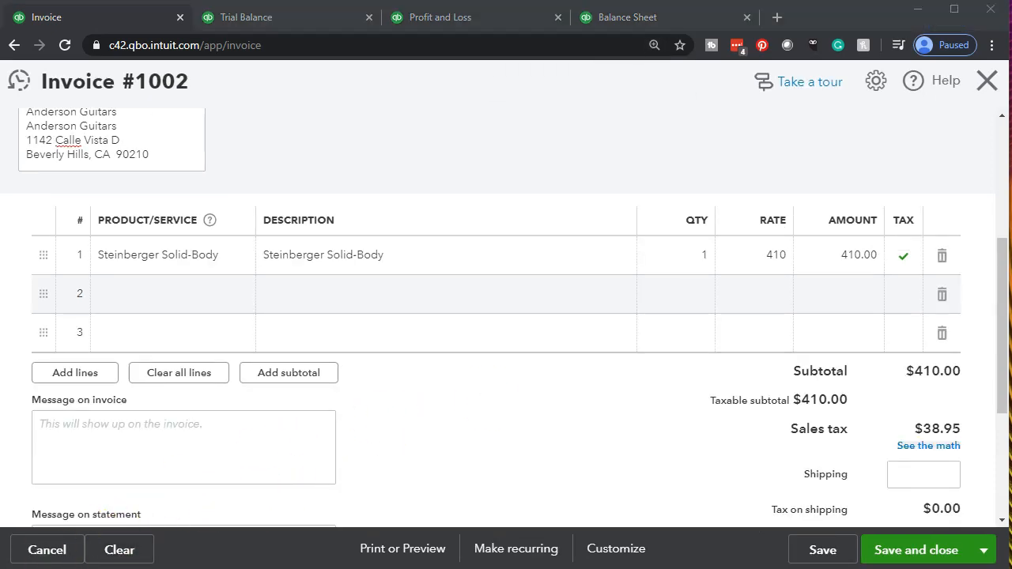
scroll(399, 462, "down", 2)
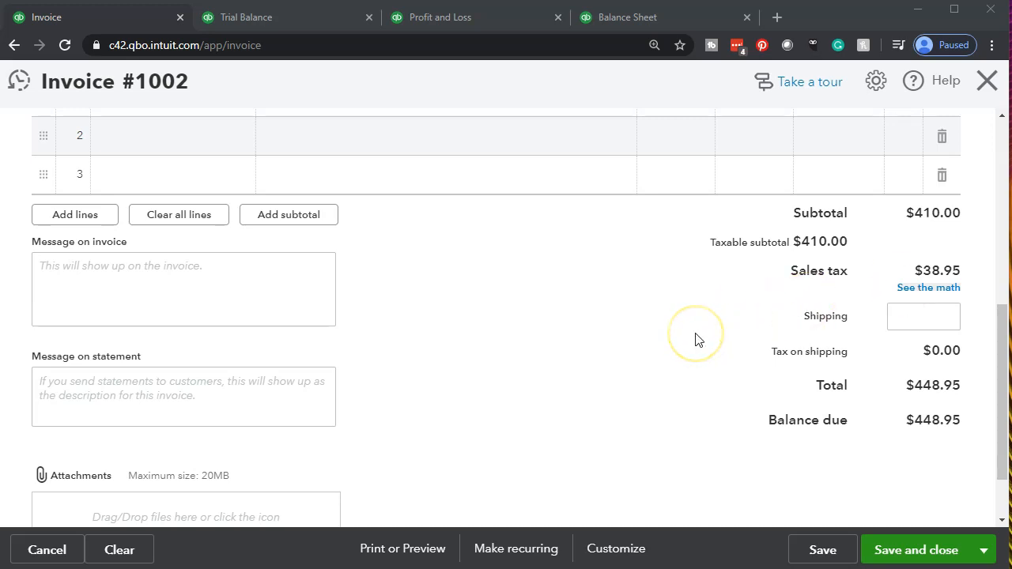
scroll(693, 339, "up", 4)
scroll(694, 339, "up", 1)
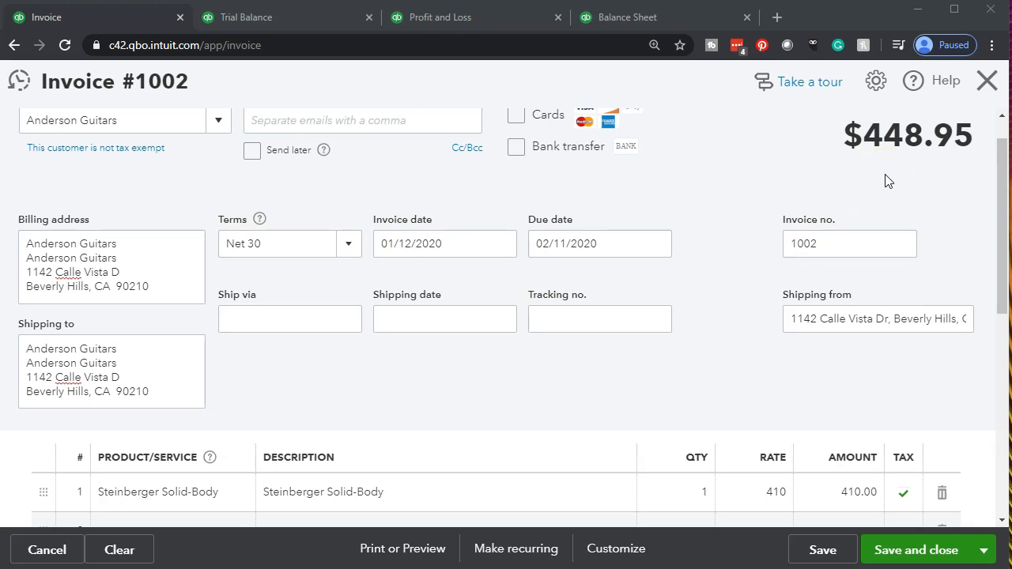
scroll(885, 181, "down", 4)
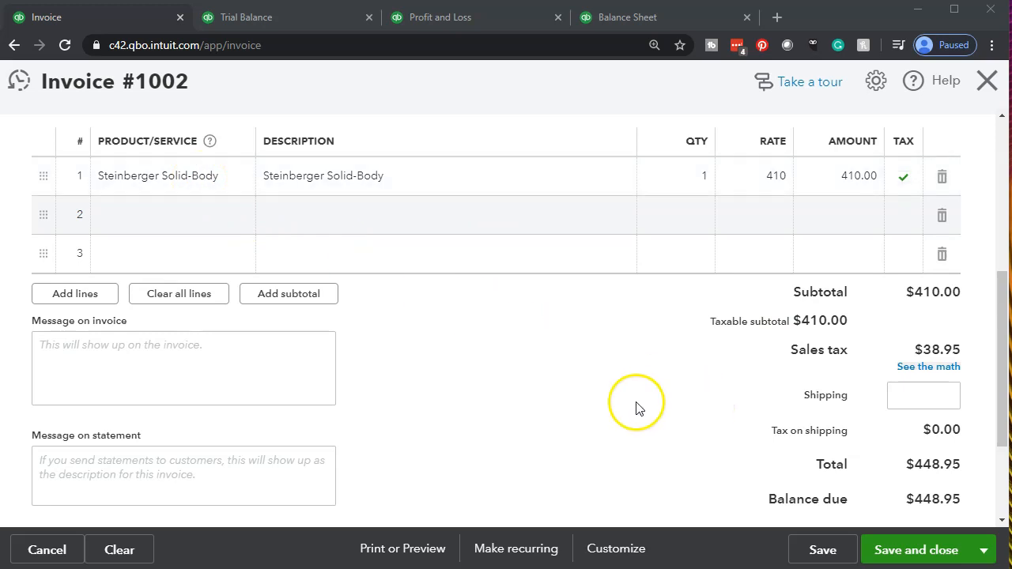
scroll(637, 406, "down", 1)
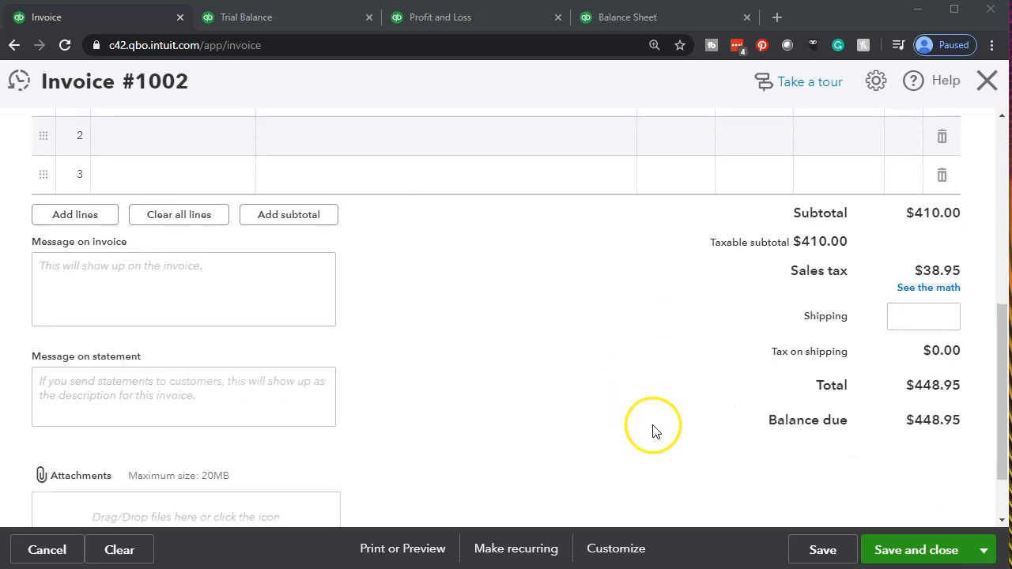
left_click(908, 549)
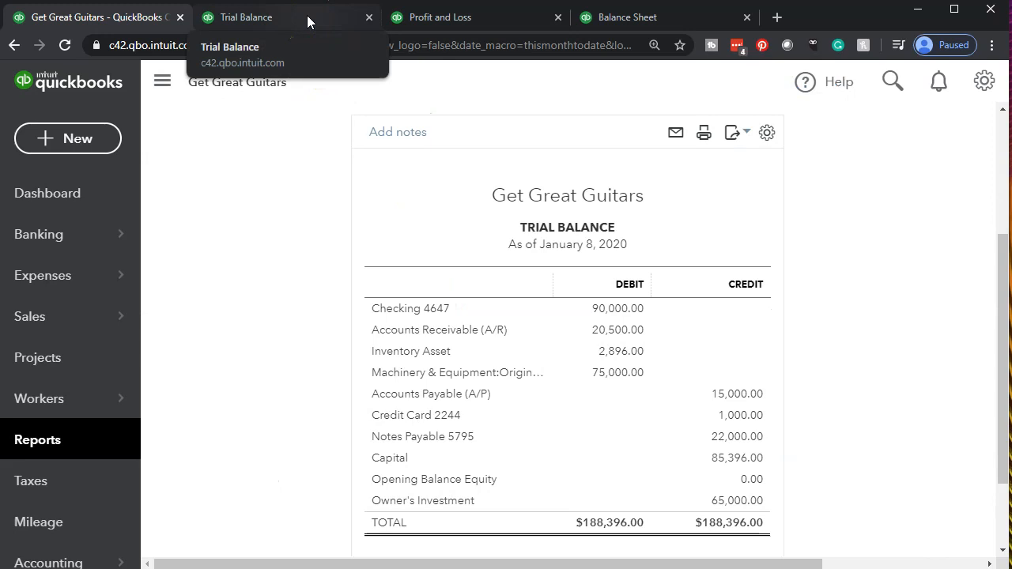
Drill into Accounts Receivable (A/R) from the 2020 Trial Balance, inspect the Anderson Guitars invoice behind it, and close the invoice.
left_click(308, 19)
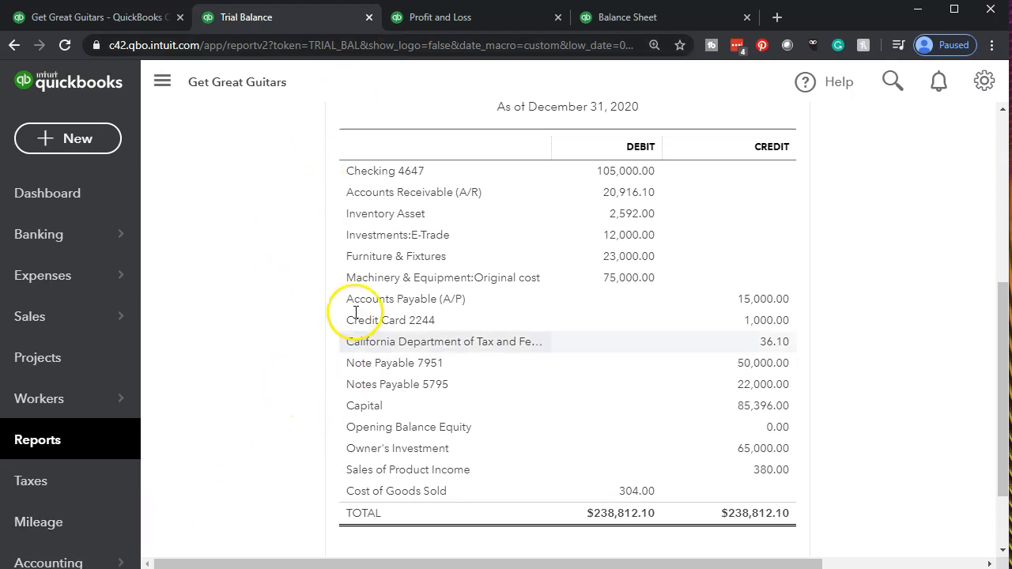
left_click(626, 193)
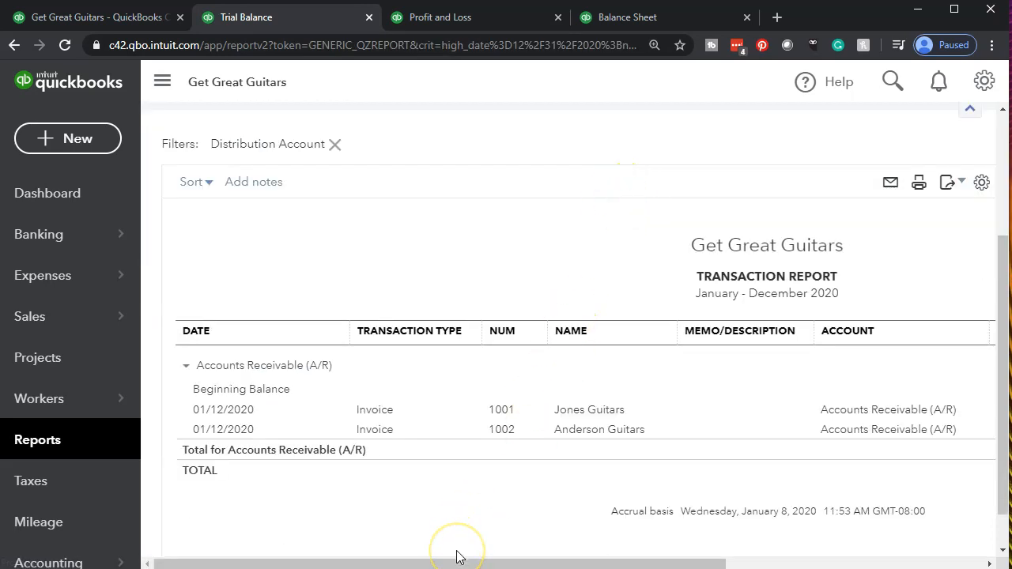
left_click_drag(595, 566, 787, 543)
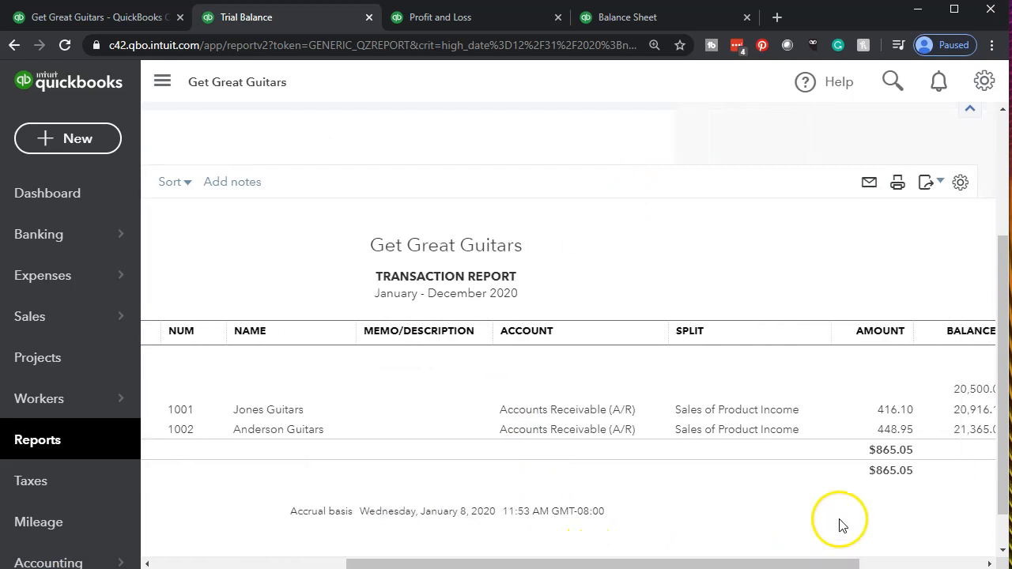
left_click(895, 431)
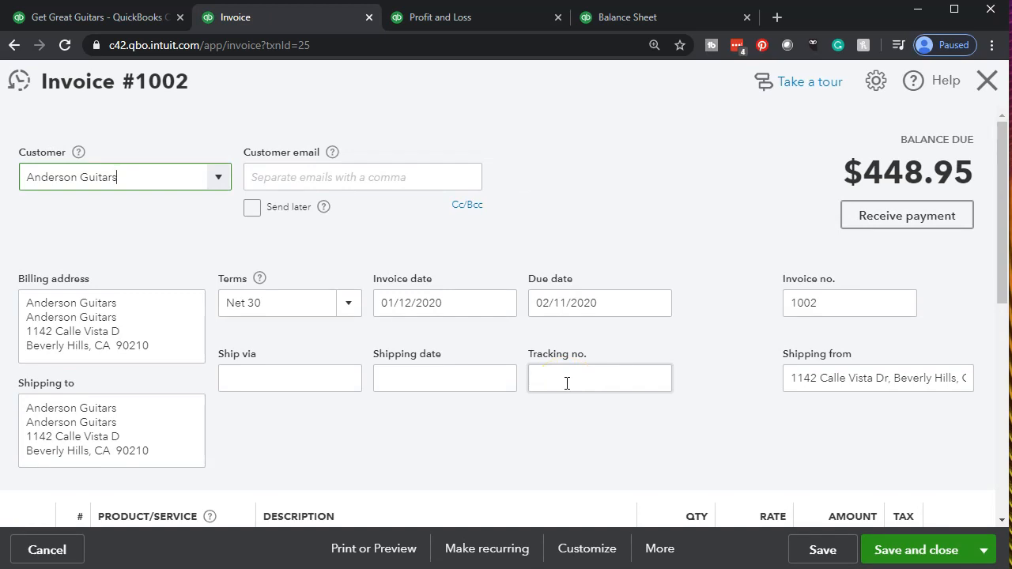
scroll(869, 300, "down", 5)
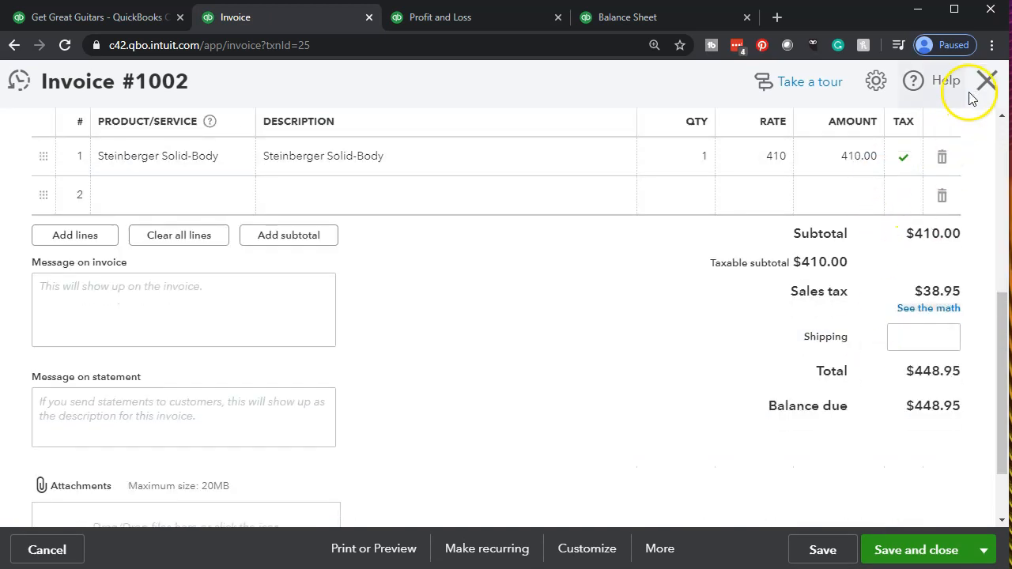
left_click(978, 87)
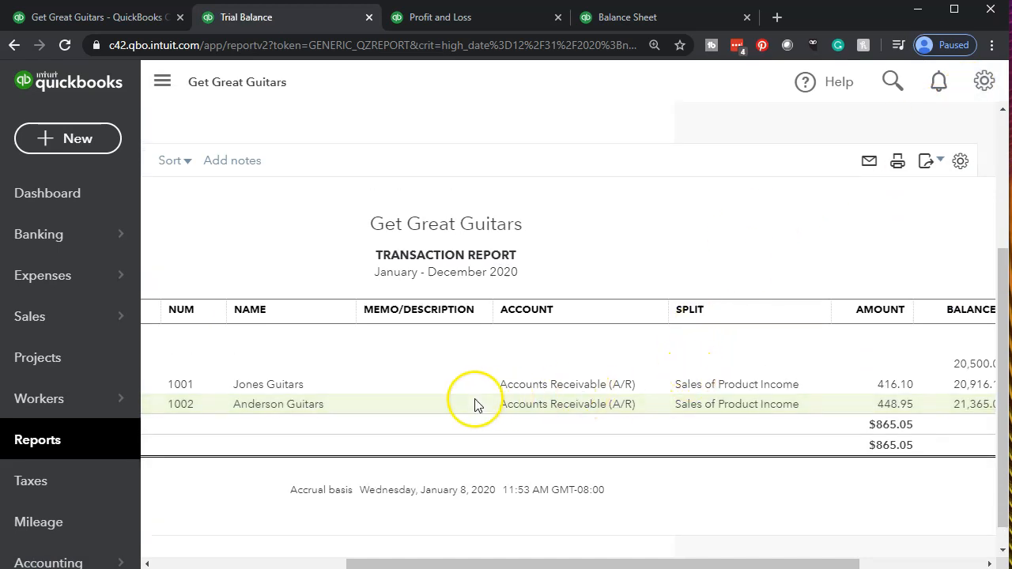
Collapse the navigation pane and return to the Trial Balance summary, enlarging the page to read the updated account balances.
left_click(162, 85)
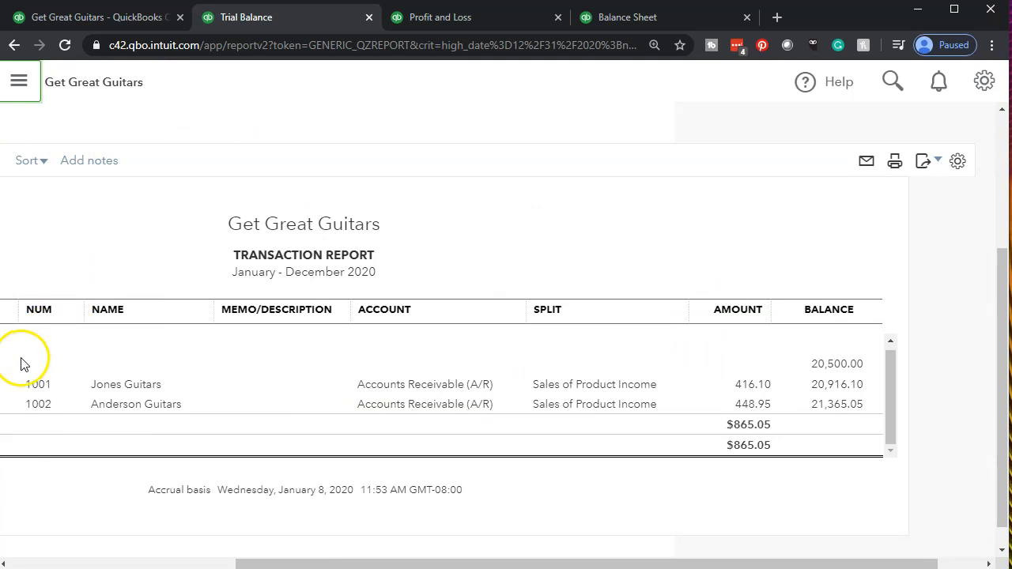
scroll(50, 321, "up", 3)
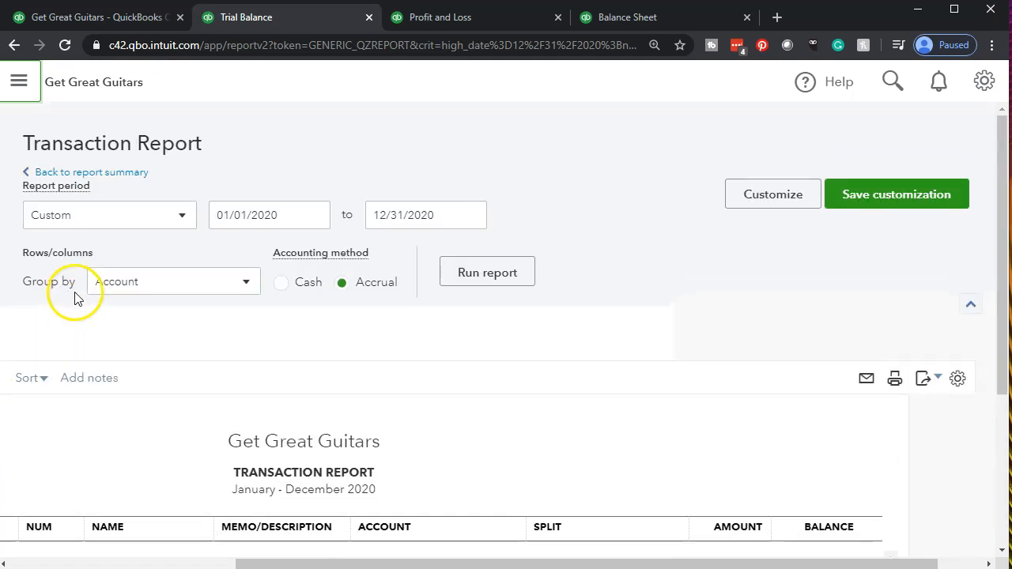
left_click(109, 175)
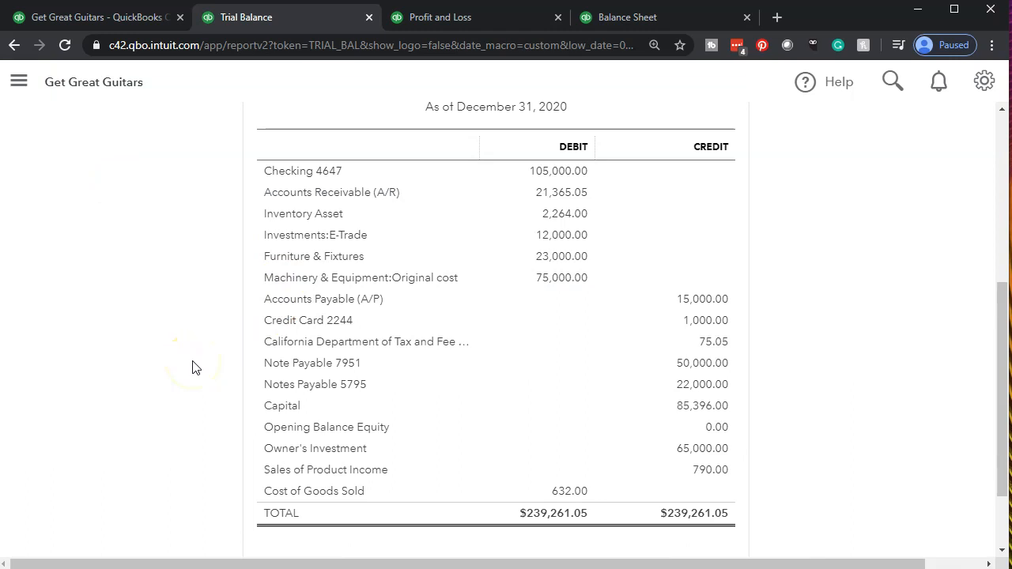
key("ctrl+plus")
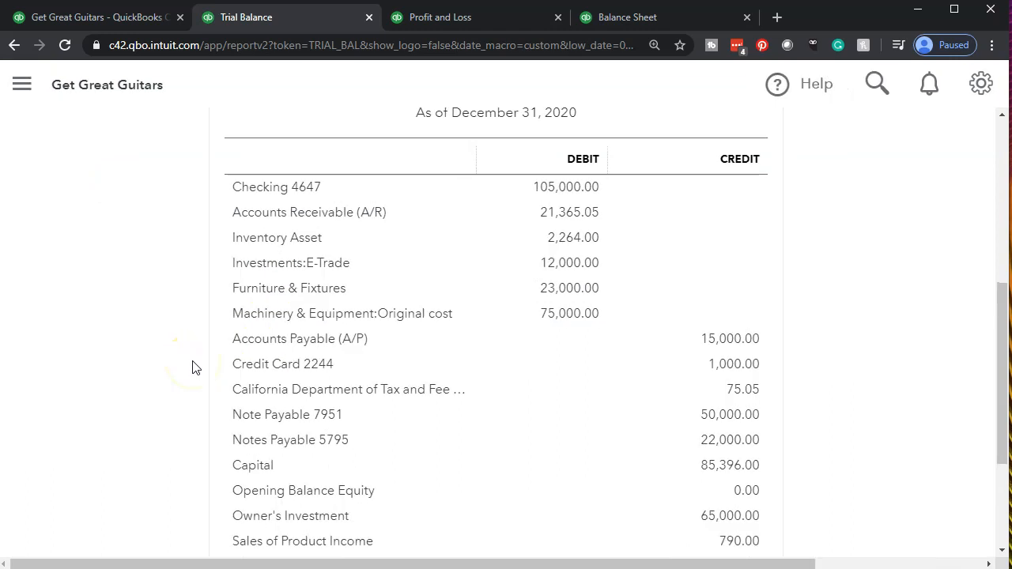
key("ctrl+plus")
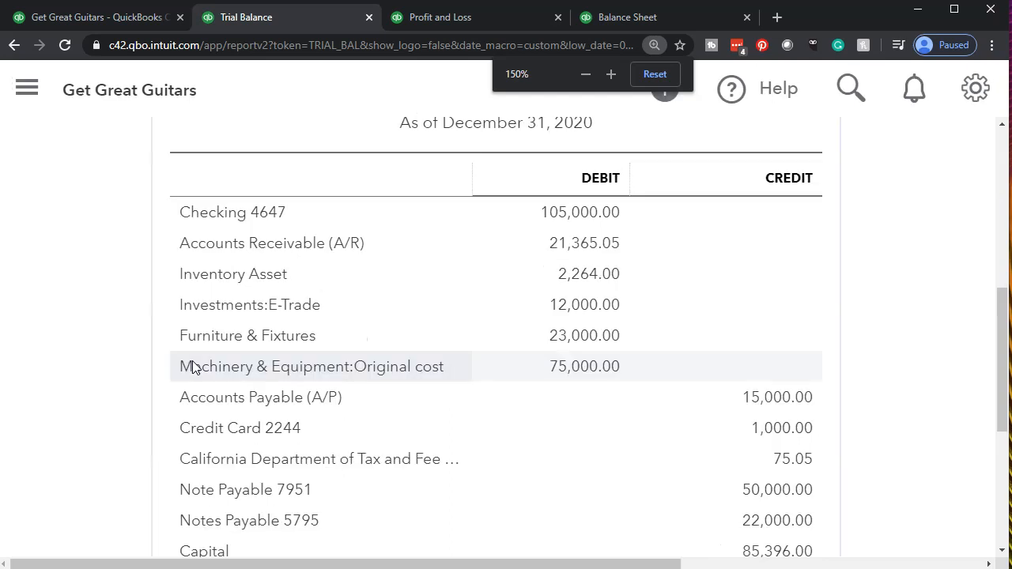
key("ctrl+minus")
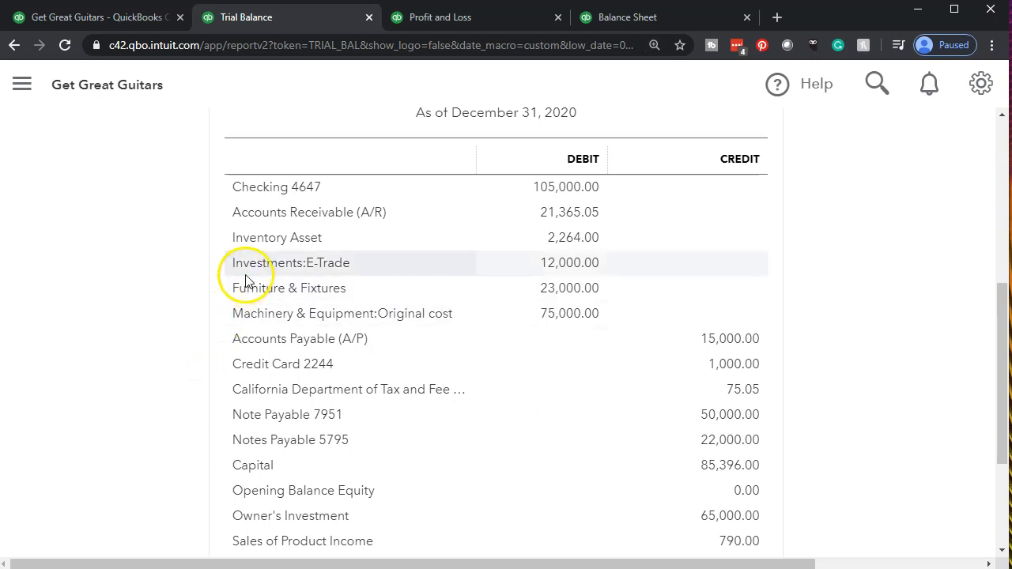
Drill into Sales of Product Income from the Trial Balance and open the Anderson Guitars invoice behind it.
scroll(241, 316, "down", 2)
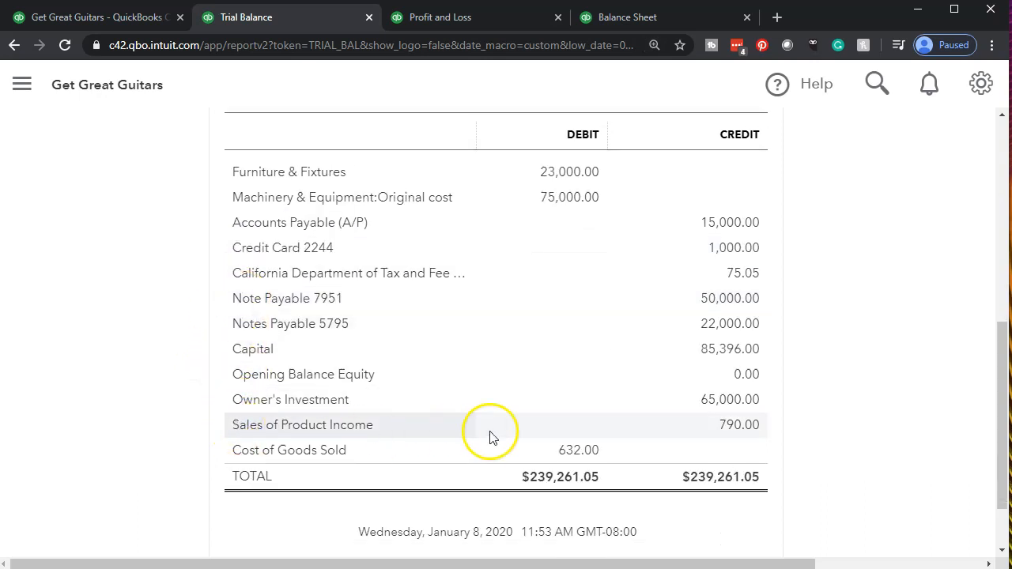
left_click(743, 426)
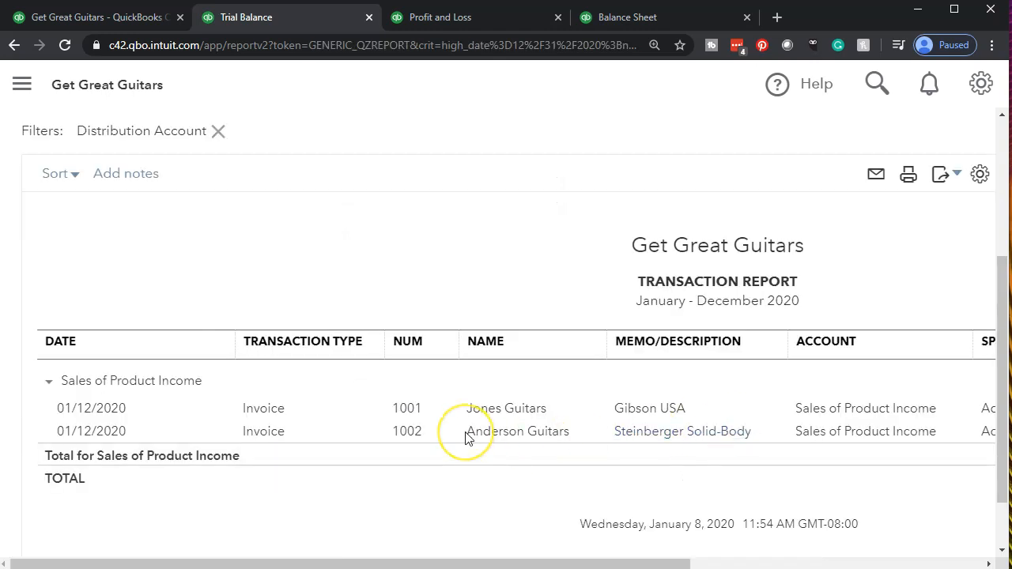
left_click_drag(478, 564, 734, 566)
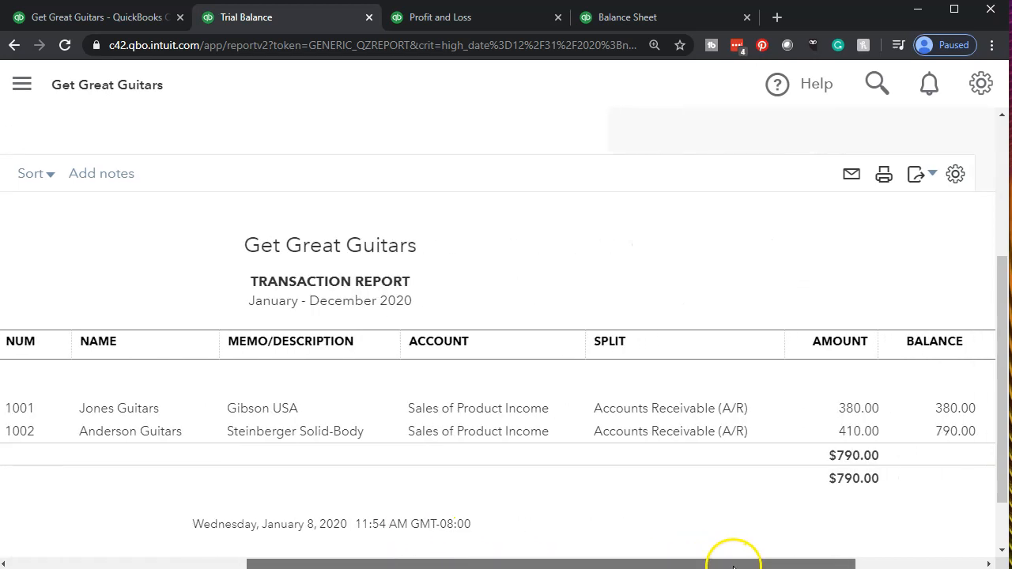
left_click(844, 434)
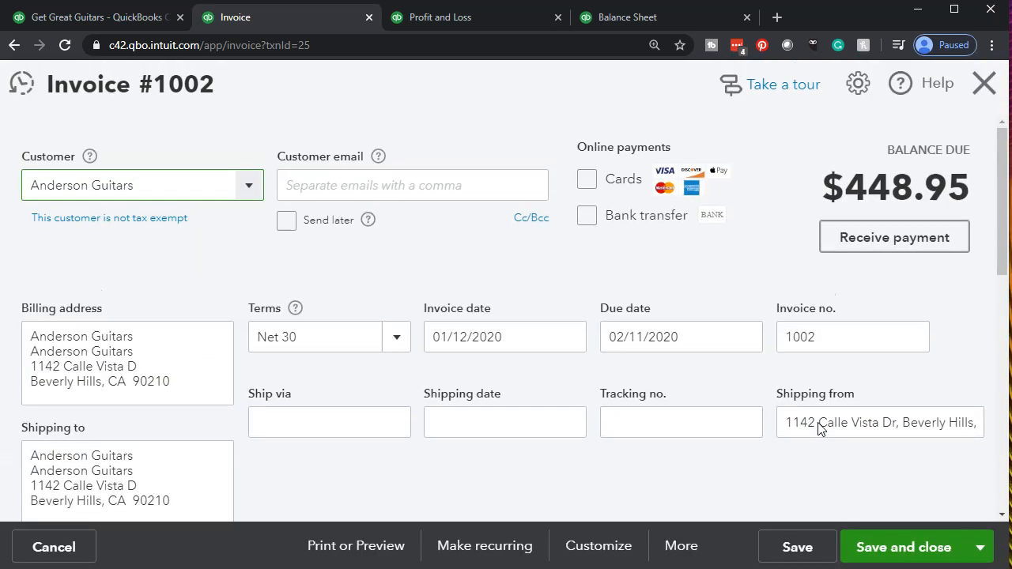
Compare the invoice's line amount with its subtotal, sales tax and total, and close the invoice without changes.
left_click(817, 400)
scroll(818, 400, "down", 5)
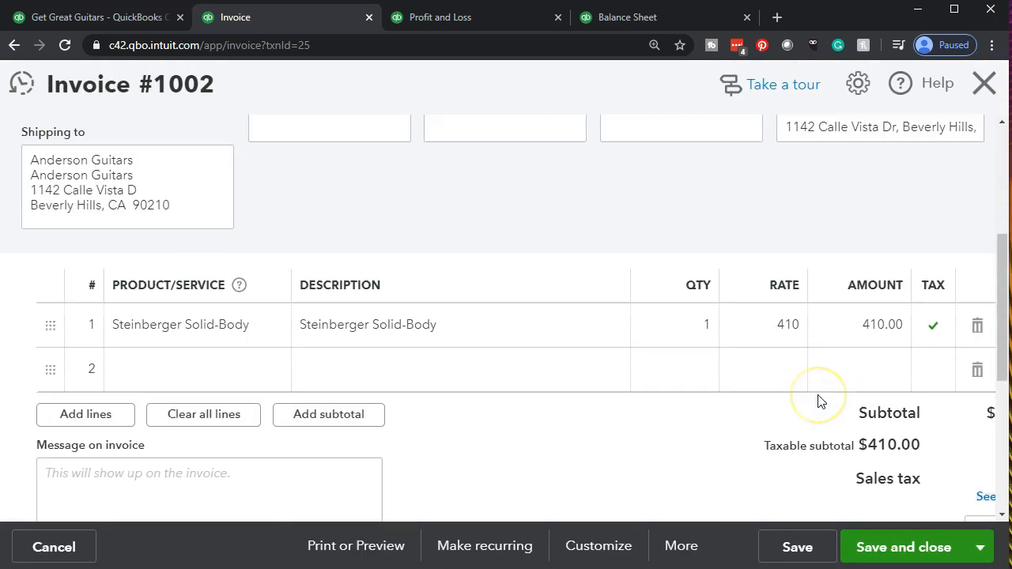
scroll(818, 400, "down", 1)
left_click(794, 403)
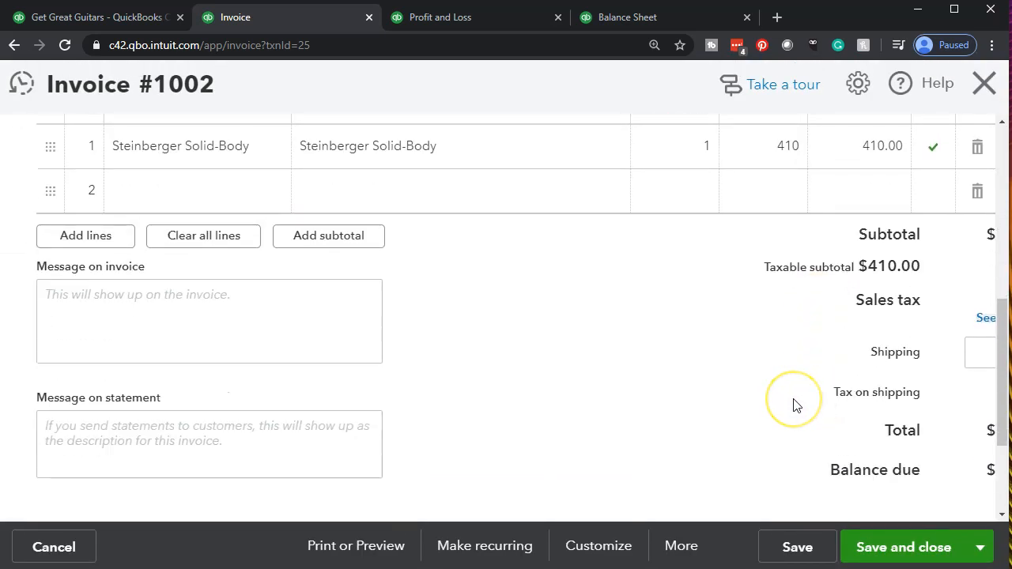
scroll(793, 399, "down", 1)
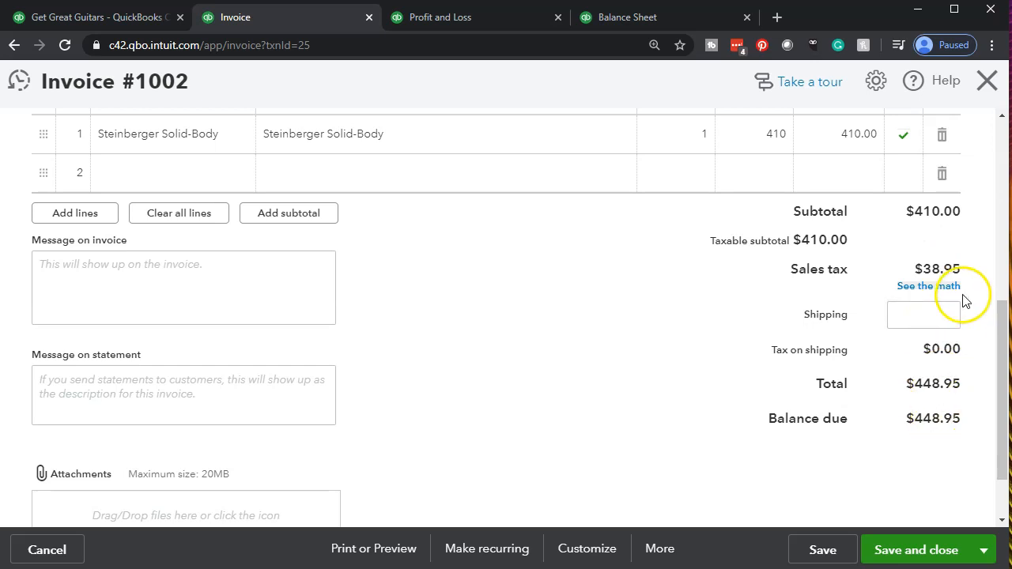
left_click(988, 82)
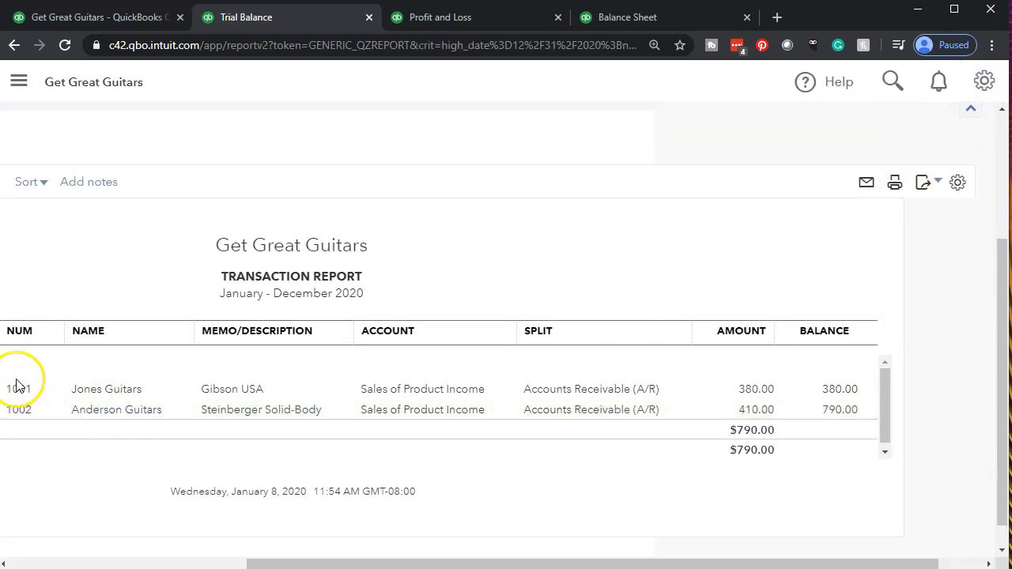
Return to the Trial Balance and drill into California Department of Tax and Fee Administration Payable to examine its sales tax transactions.
scroll(17, 340, "up", 3)
left_click(118, 173)
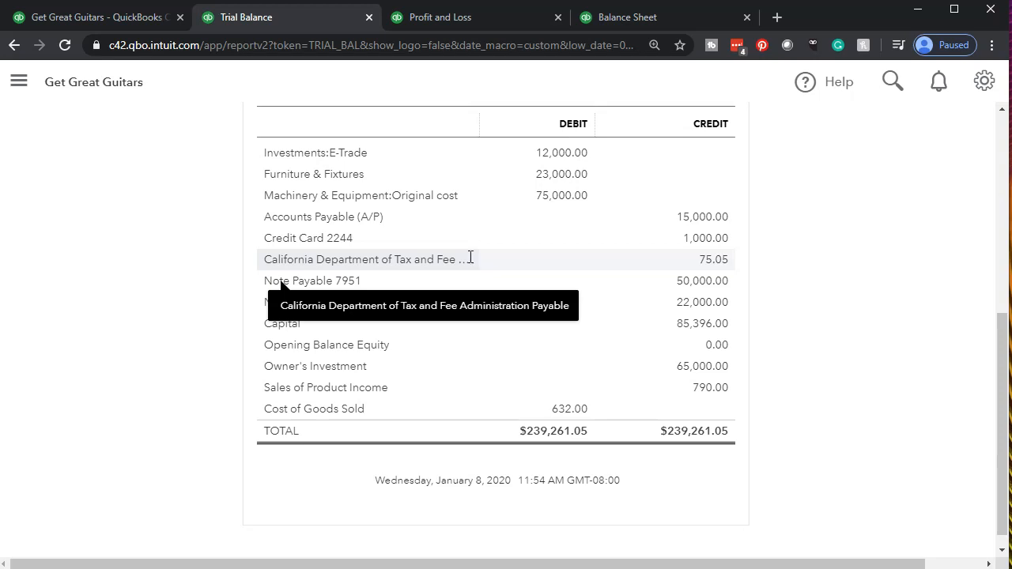
left_click(712, 260)
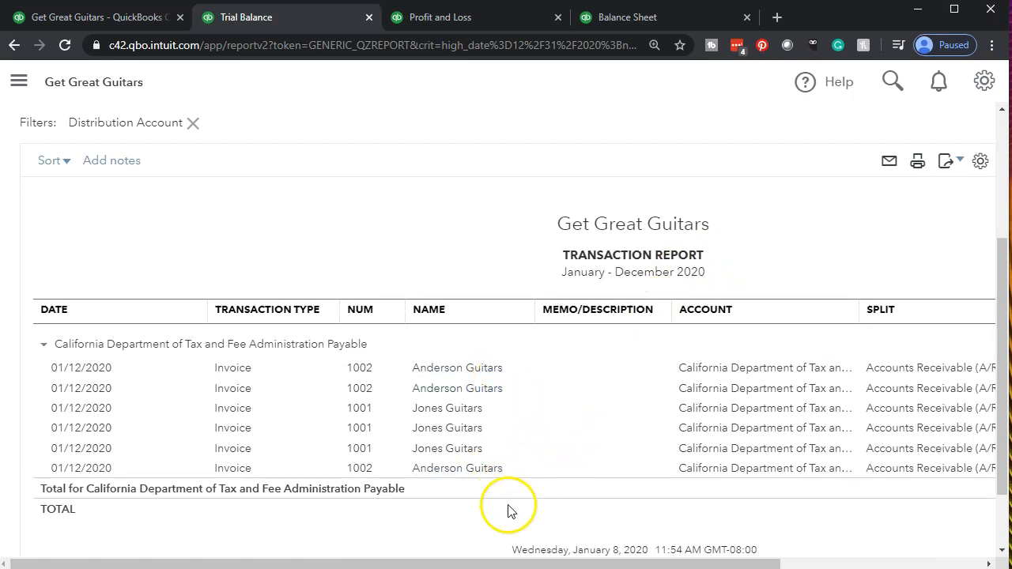
left_click_drag(503, 563, 445, 553)
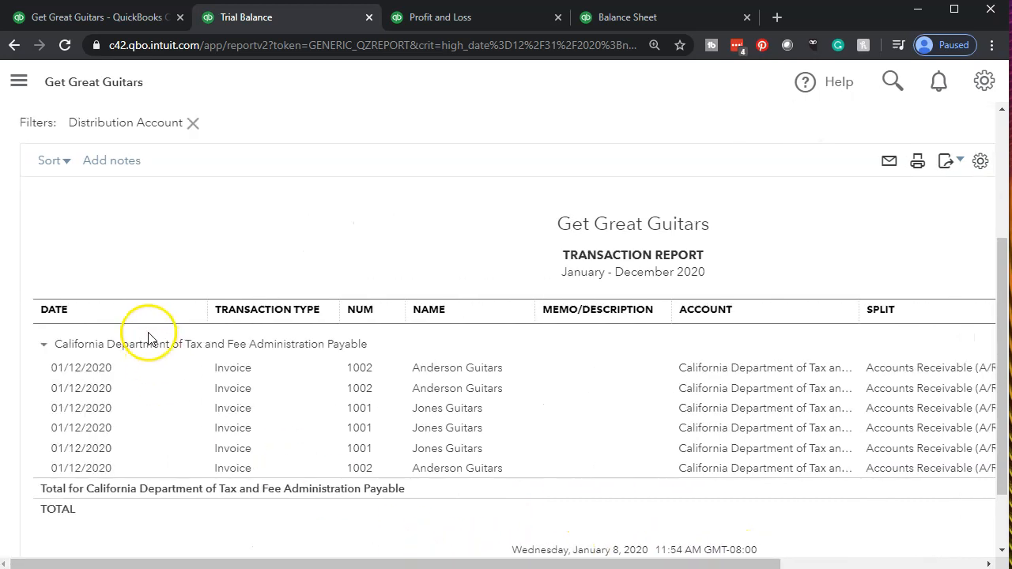
scroll(145, 329, "up", 3)
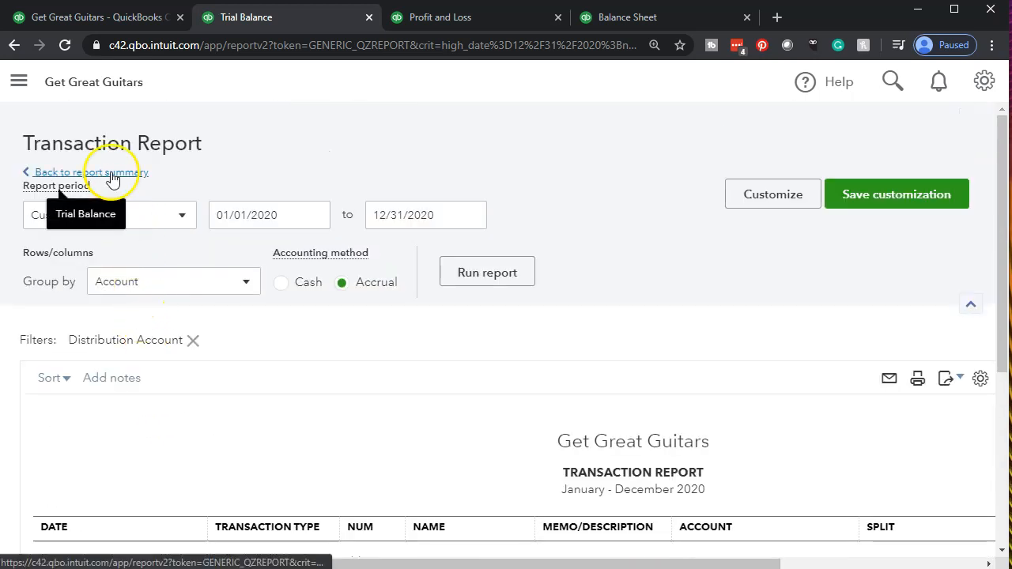
Return to the Trial Balance and drill into Inventory Asset to examine its transaction amounts and running balance.
left_click(112, 178)
scroll(323, 327, "down", 8)
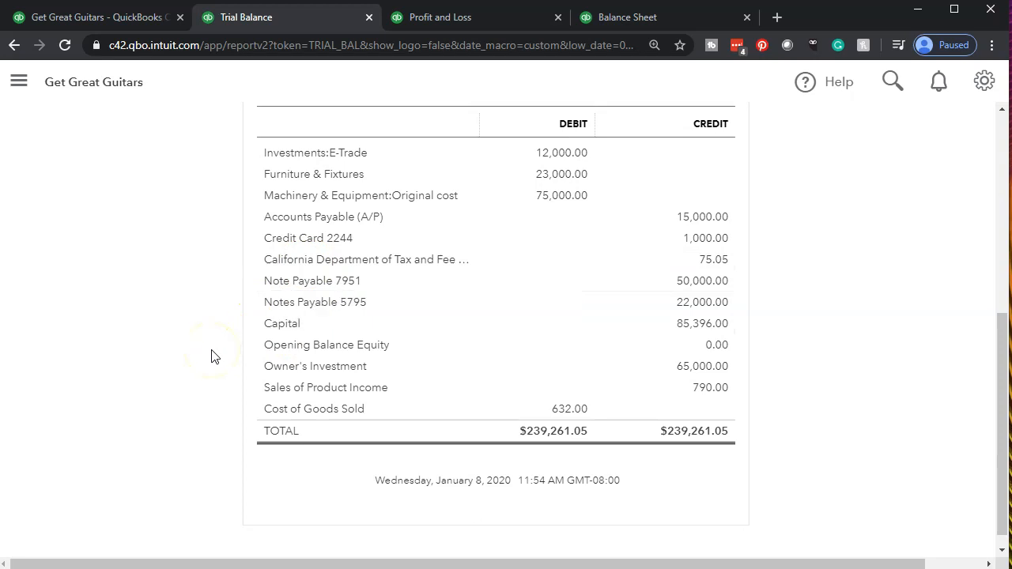
scroll(300, 320, "up", 3)
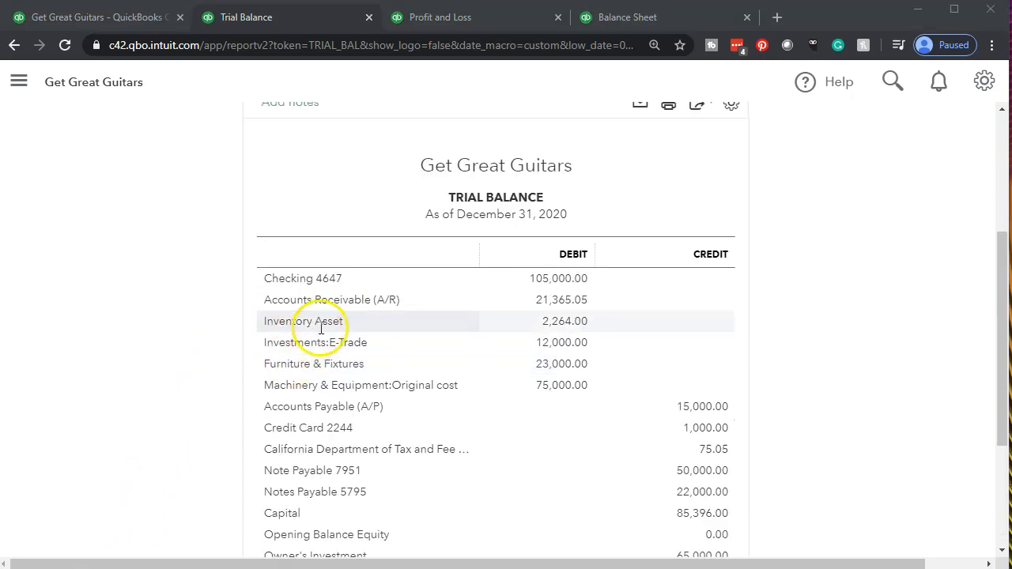
left_click(550, 324)
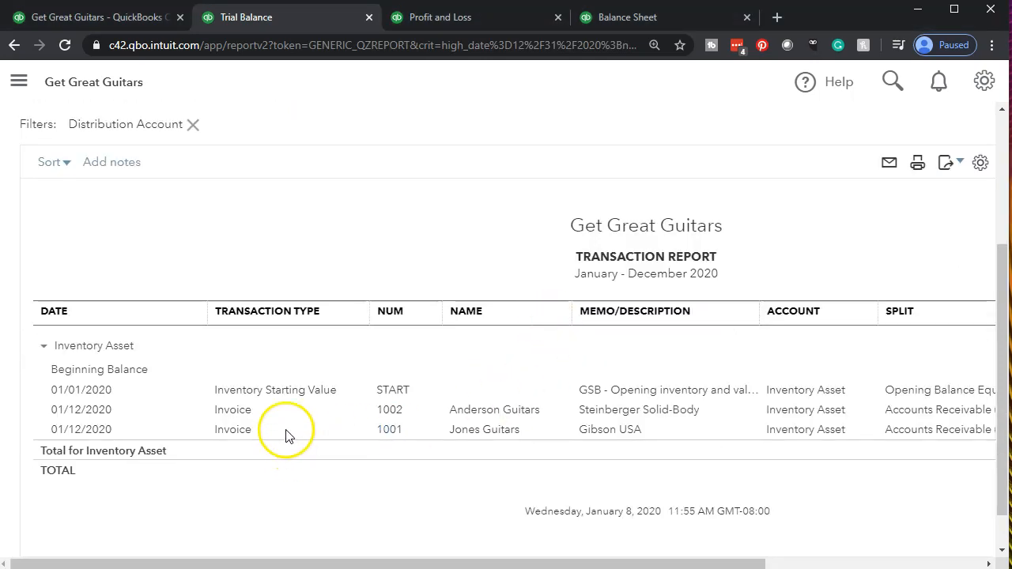
left_click_drag(474, 563, 686, 563)
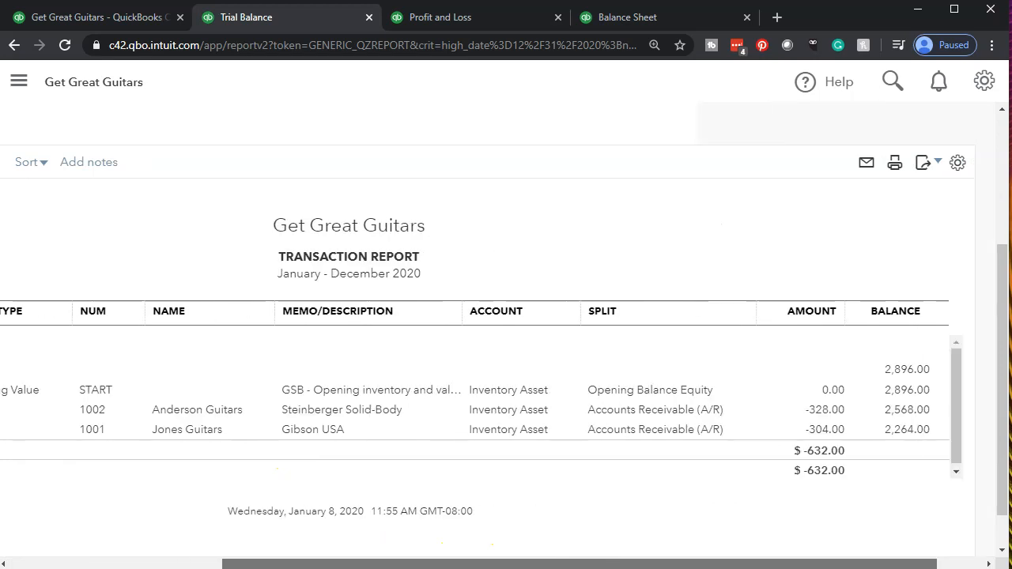
Open the Anderson Guitars invoice from the Inventory Asset transactions and examine its line item, sales tax and total.
left_click(813, 410)
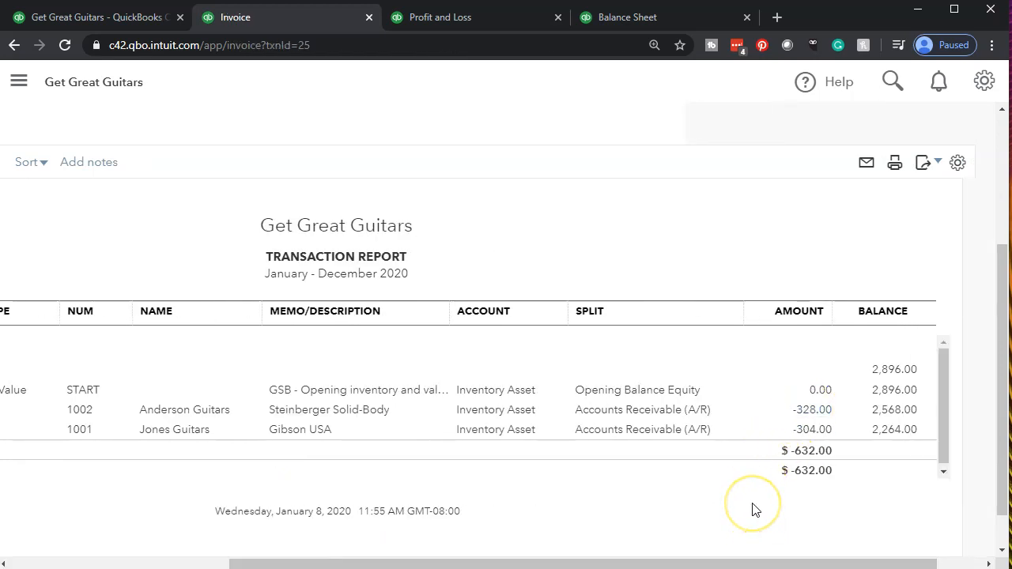
scroll(678, 426, "down", 4)
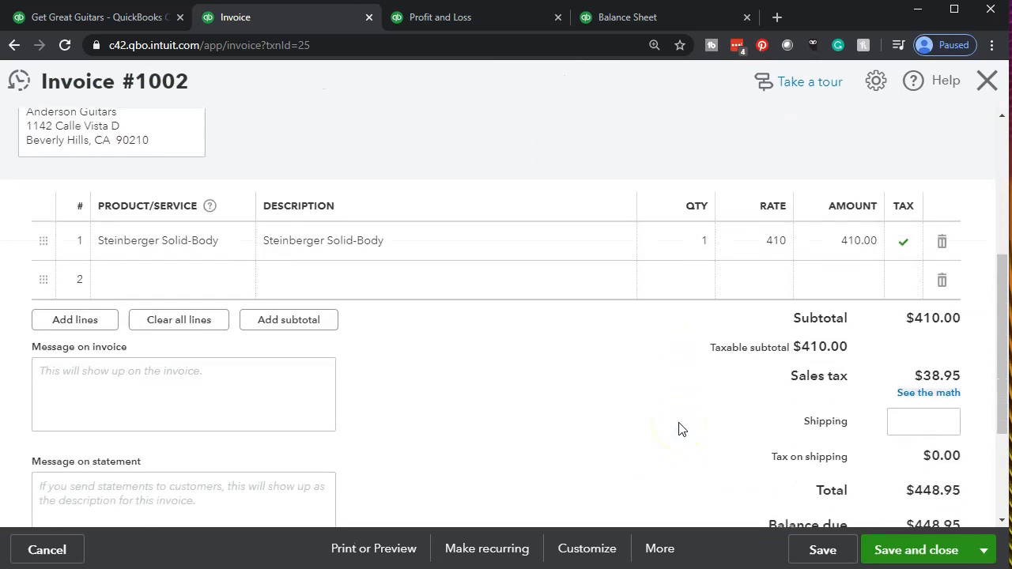
scroll(678, 428, "down", 1)
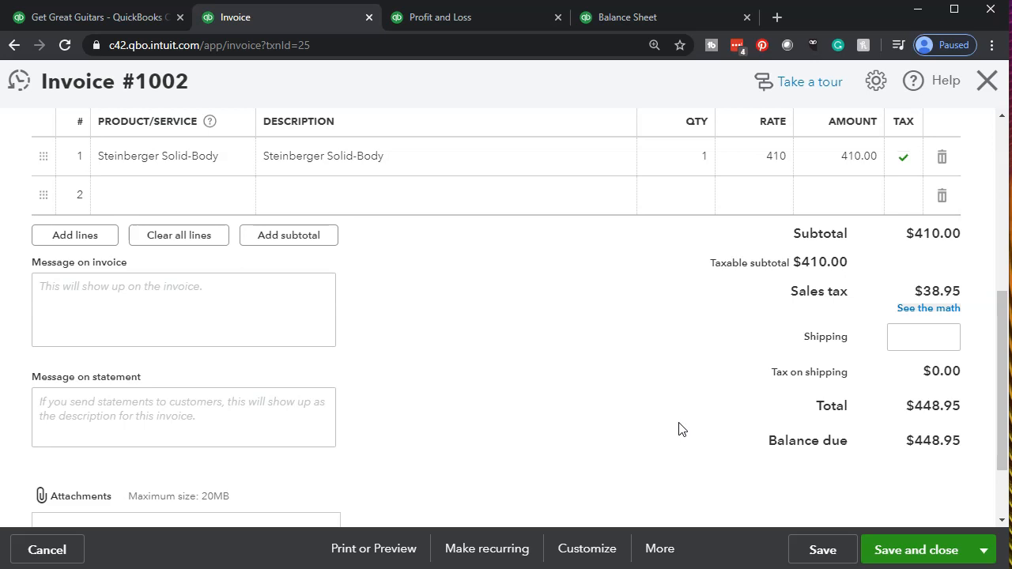
scroll(678, 428, "up", 4)
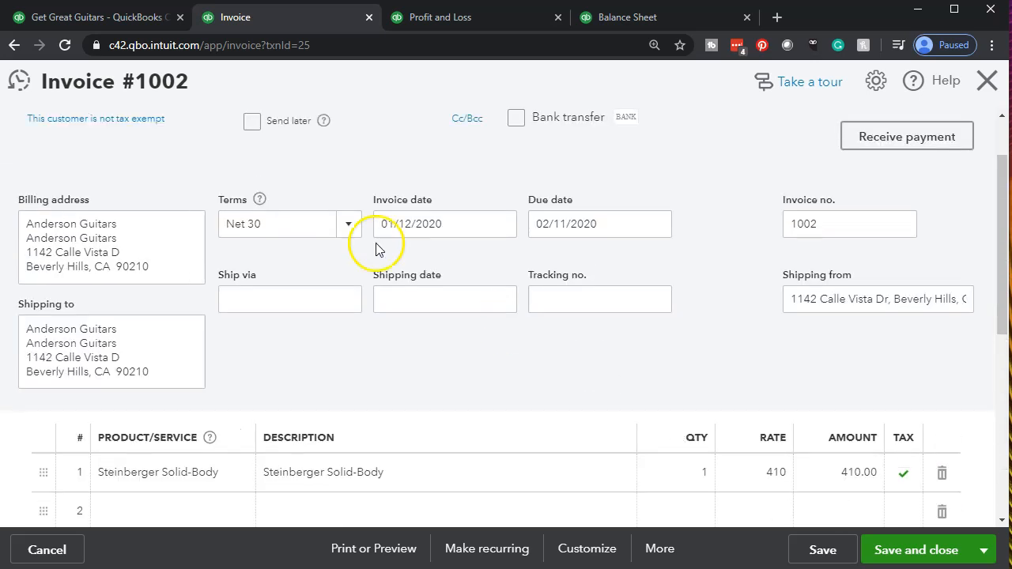
Open the Products and Services list in the first browser tab and find the Steinberger Solid-Body's cost and quantity on hand.
left_click(116, 16)
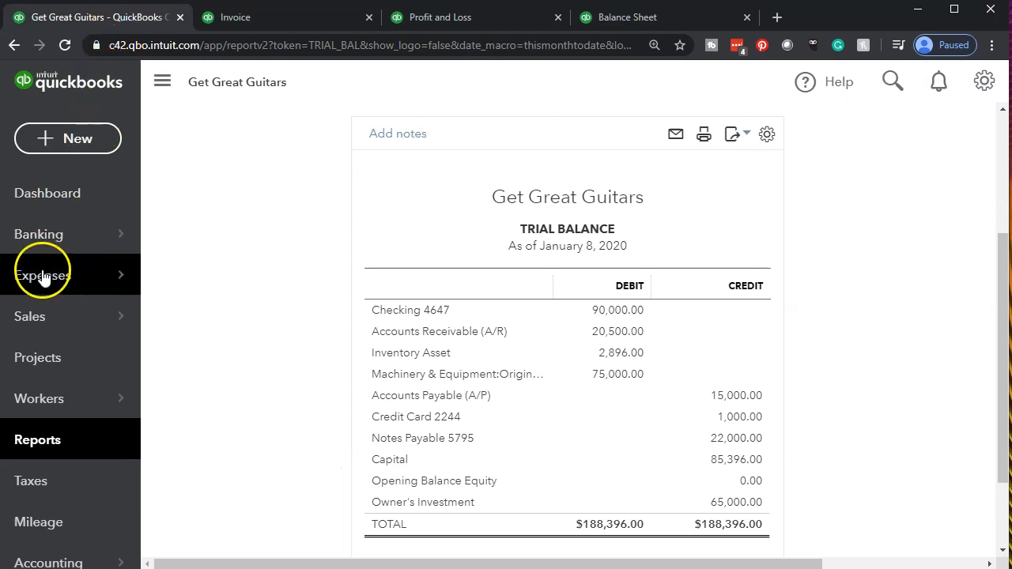
left_click(35, 322)
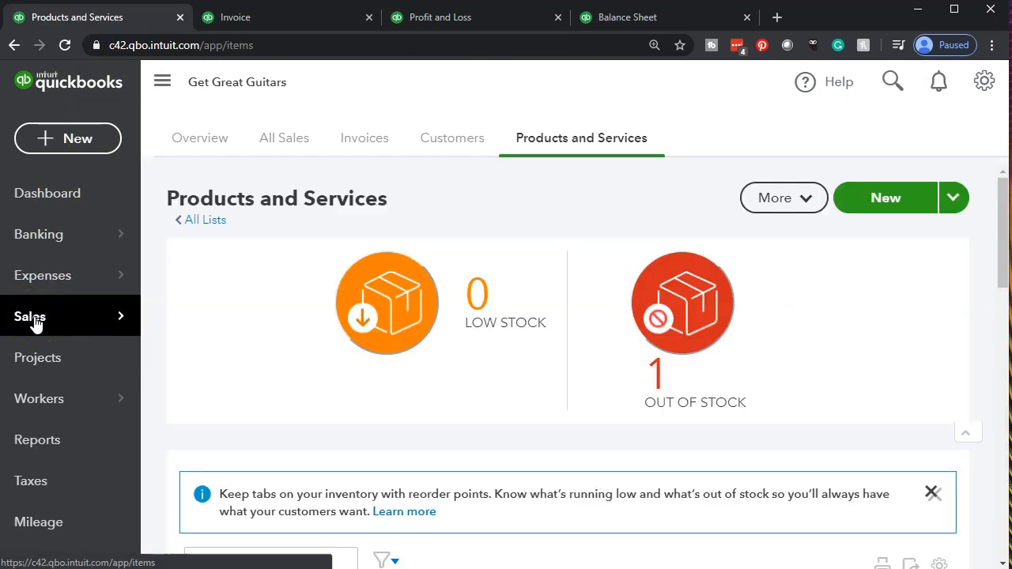
scroll(280, 290, "down", 3)
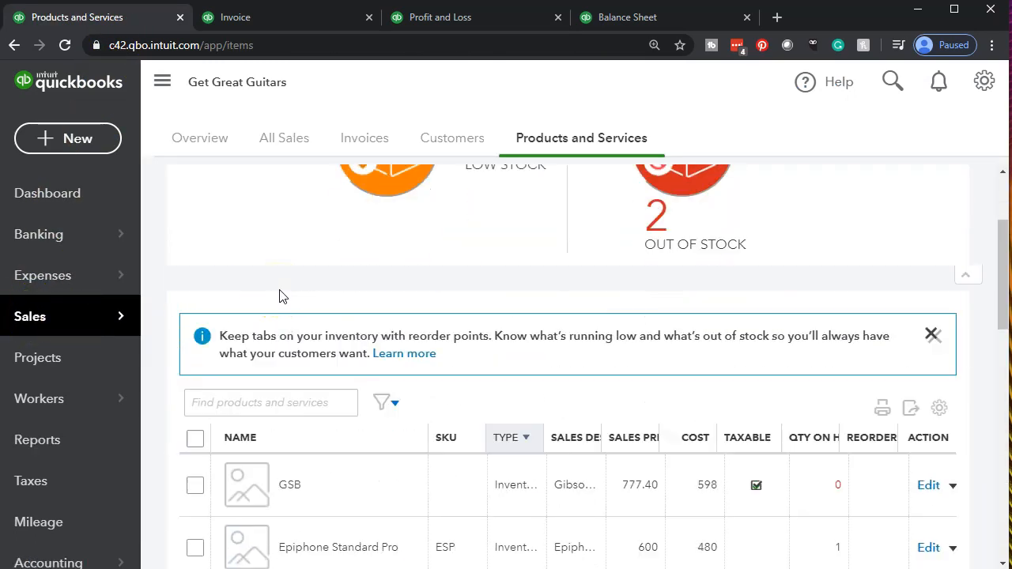
scroll(282, 284, "up", 2)
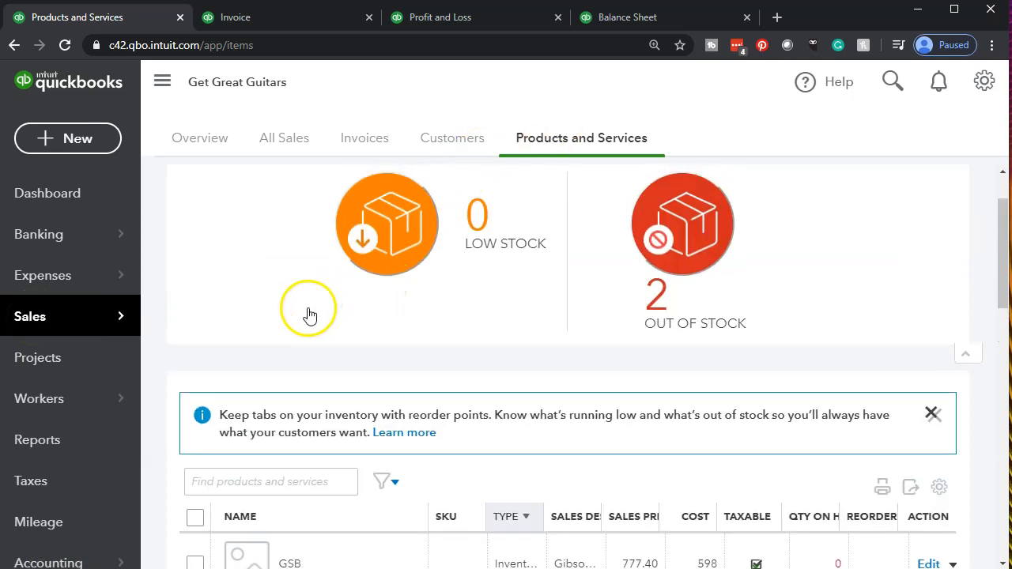
scroll(237, 328, "down", 2)
scroll(210, 335, "down", 2)
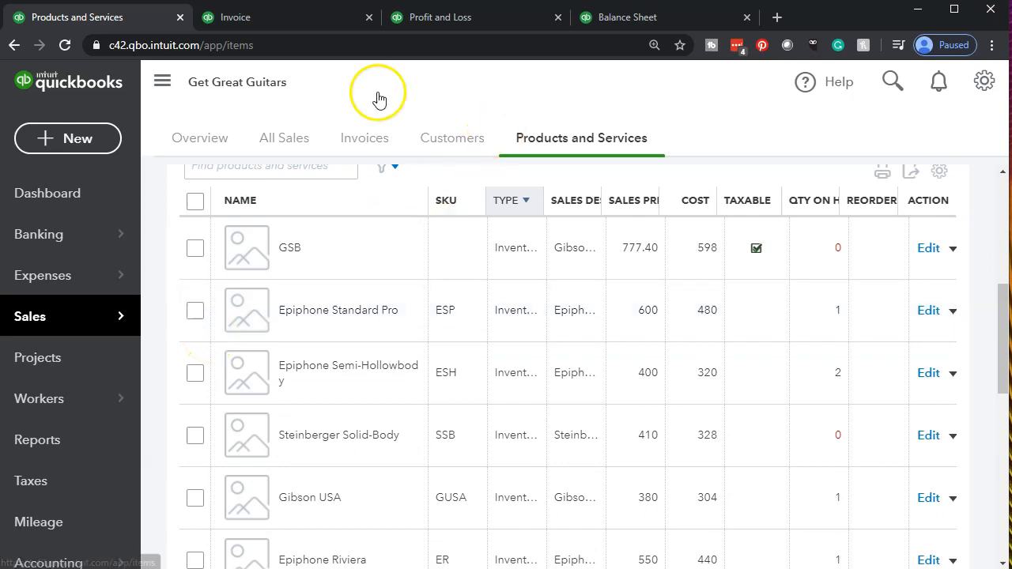
Compare the Anderson Guitars invoice with the Steinberger Solid-Body entry in Products and Services, and close the invoice without changes.
left_click(279, 15)
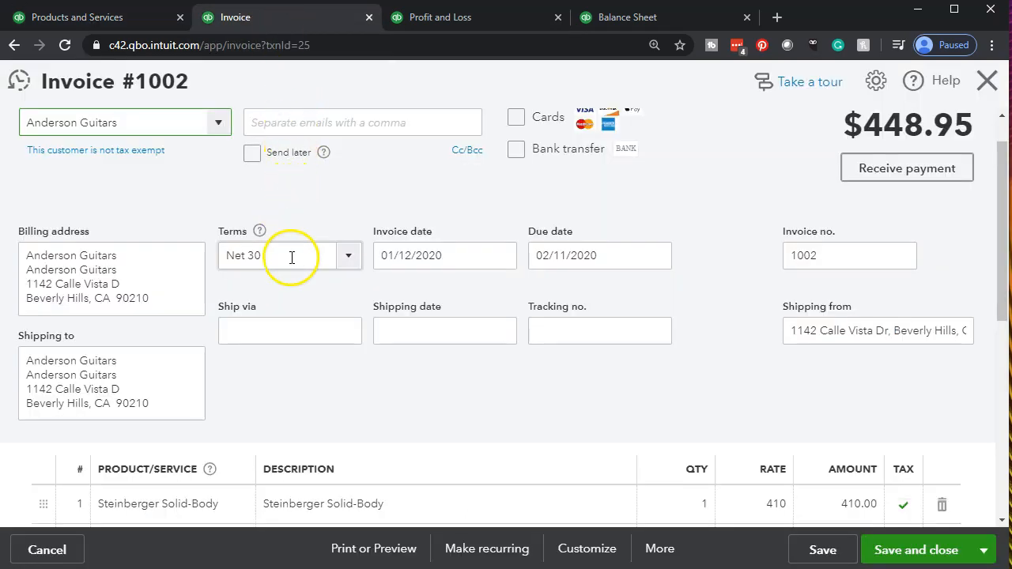
left_click(123, 14)
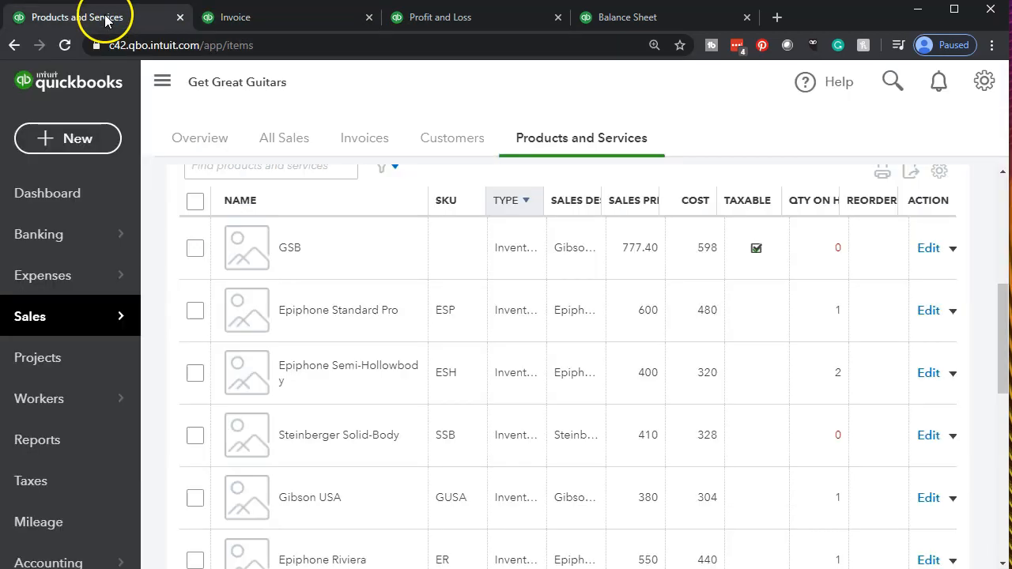
left_click(246, 25)
left_click(140, 18)
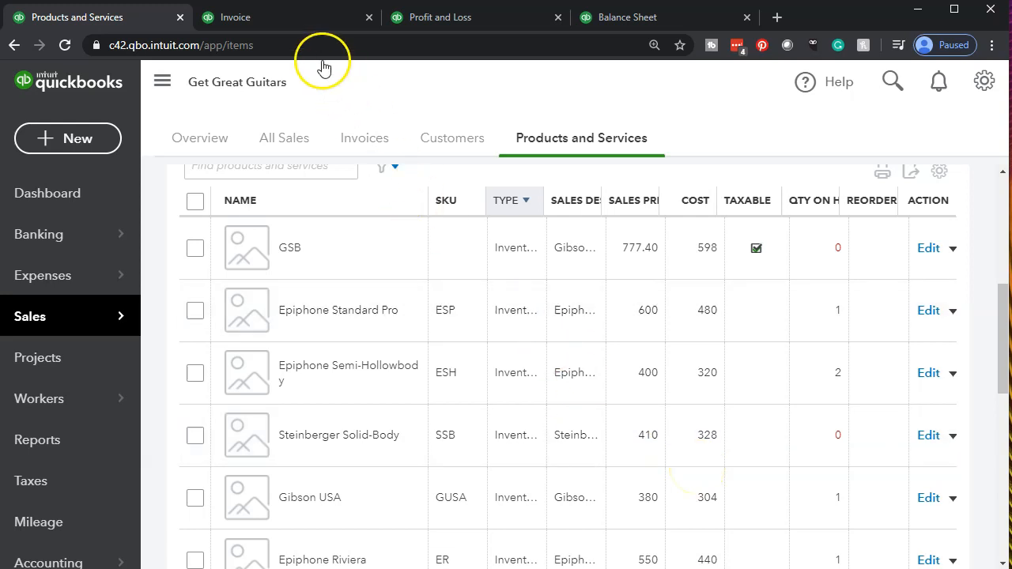
left_click(290, 18)
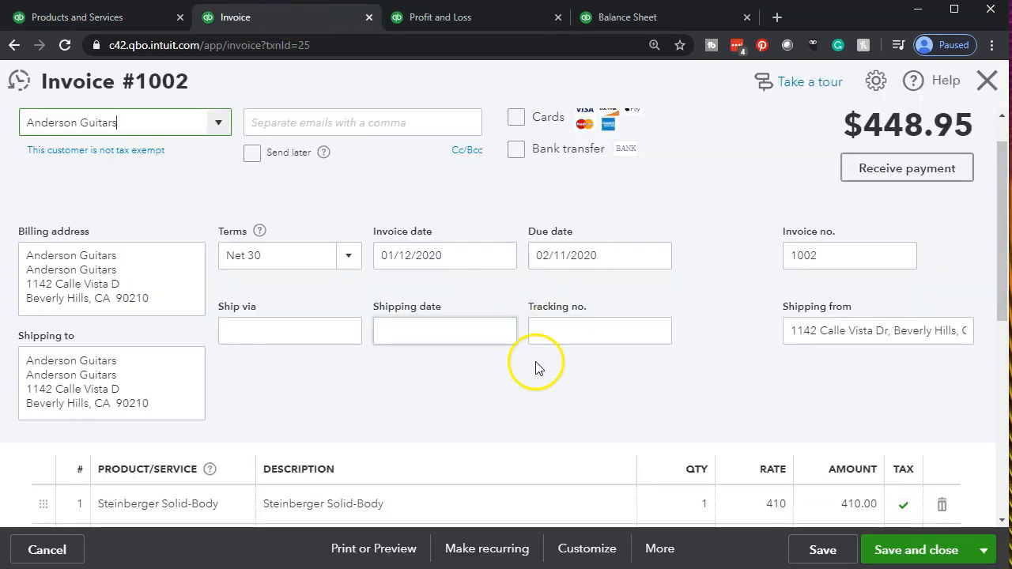
left_click(986, 81)
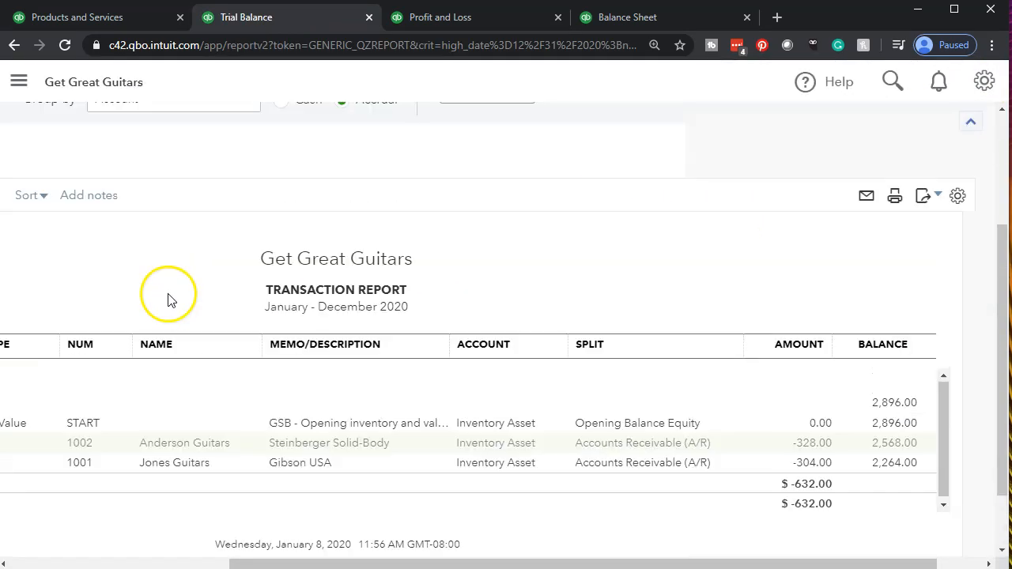
Return to the Trial Balance and drill into Cost of Goods Sold to examine the invoices behind it.
left_click(129, 181)
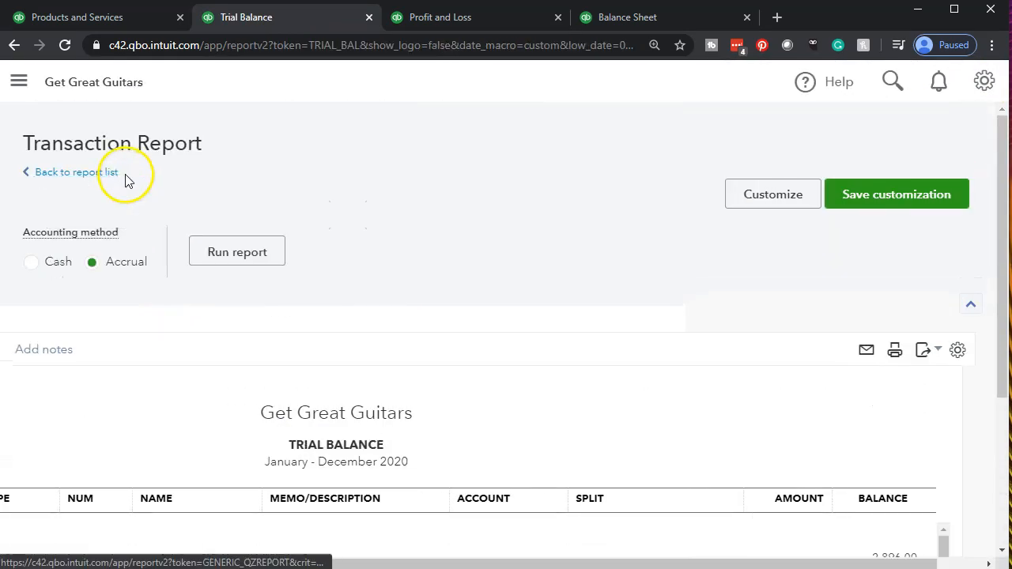
scroll(299, 316, "down", 3)
scroll(299, 316, "down", 3)
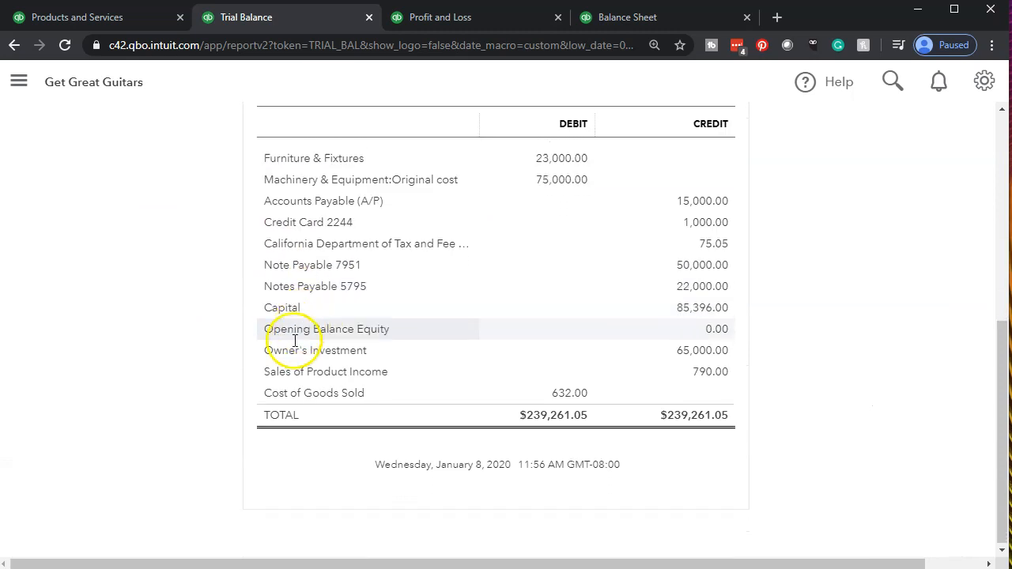
left_click(566, 396)
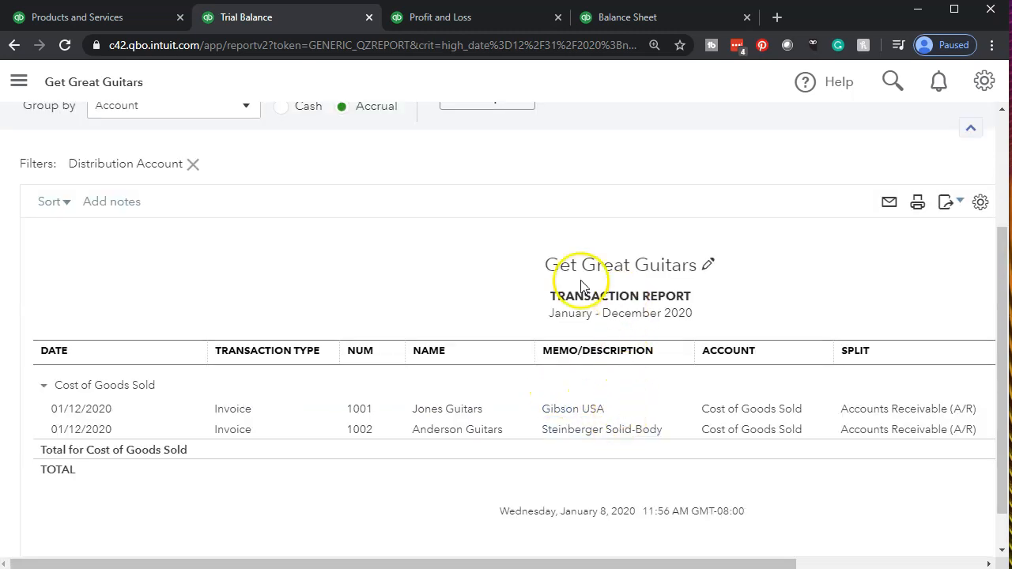
Drill into Accounts Receivable from the Balance Sheet to examine its invoices, and return to the refreshed report summary.
left_click(639, 19)
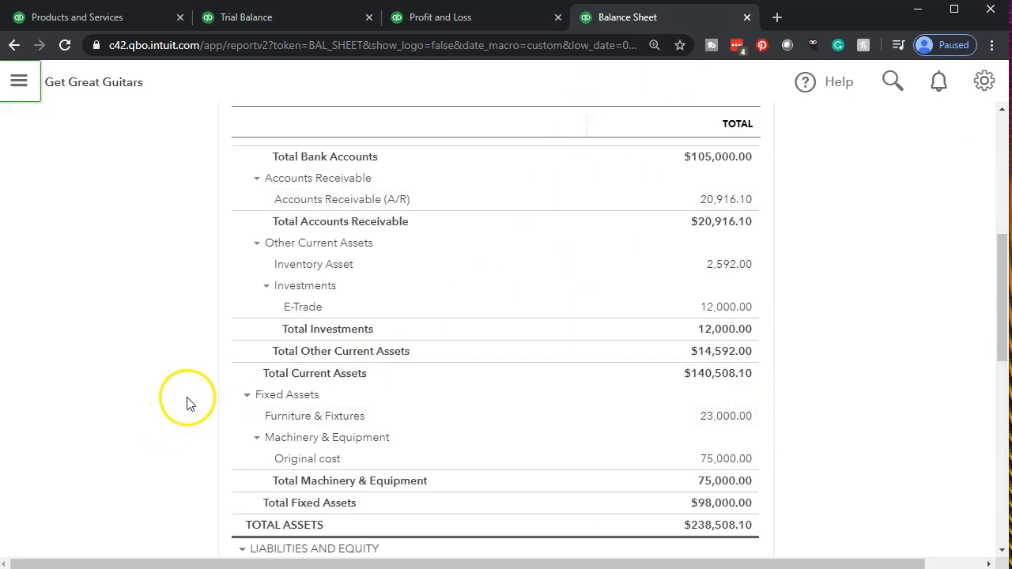
scroll(186, 401, "up", 4)
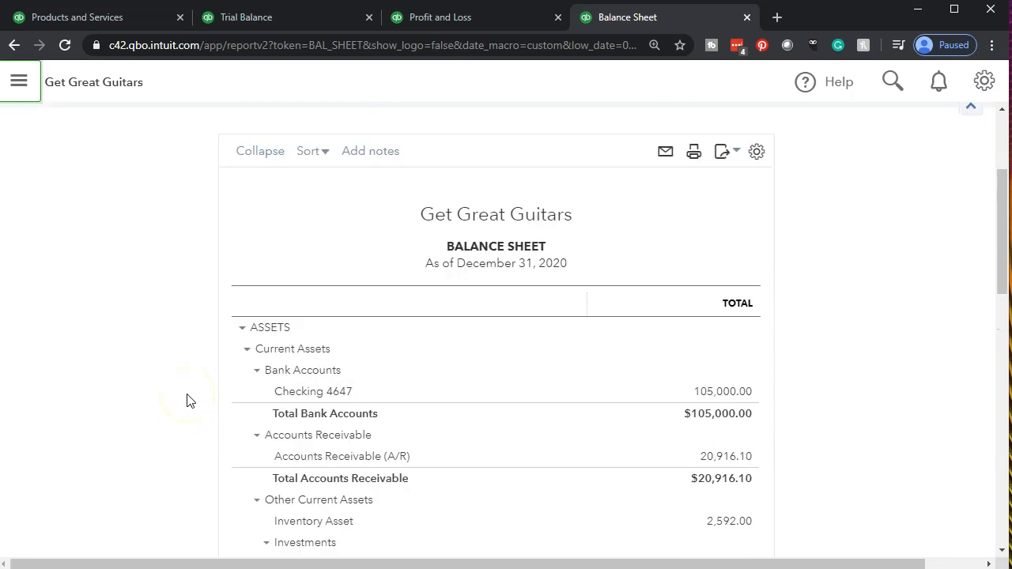
scroll(192, 404, "down", 1)
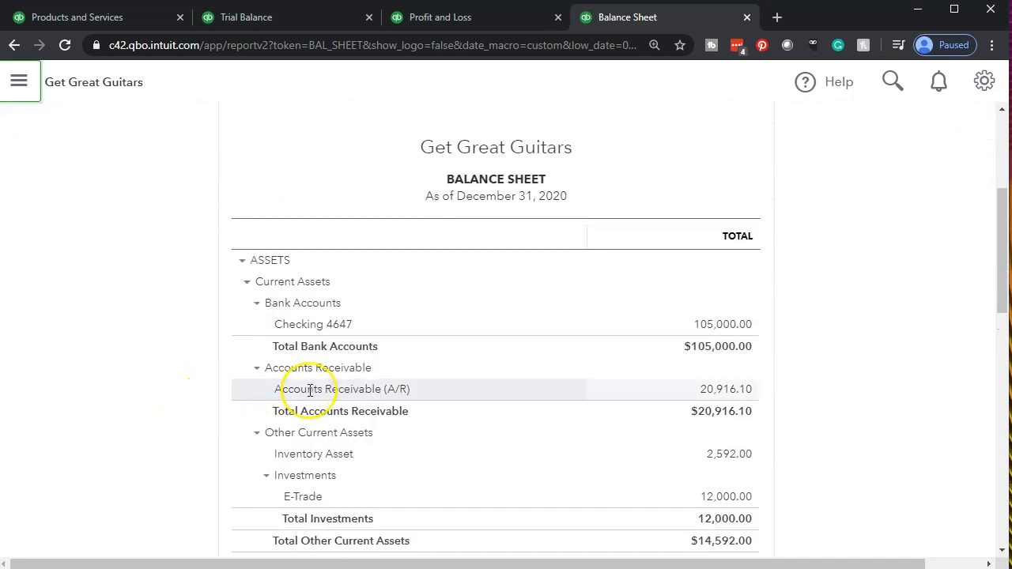
left_click(705, 395)
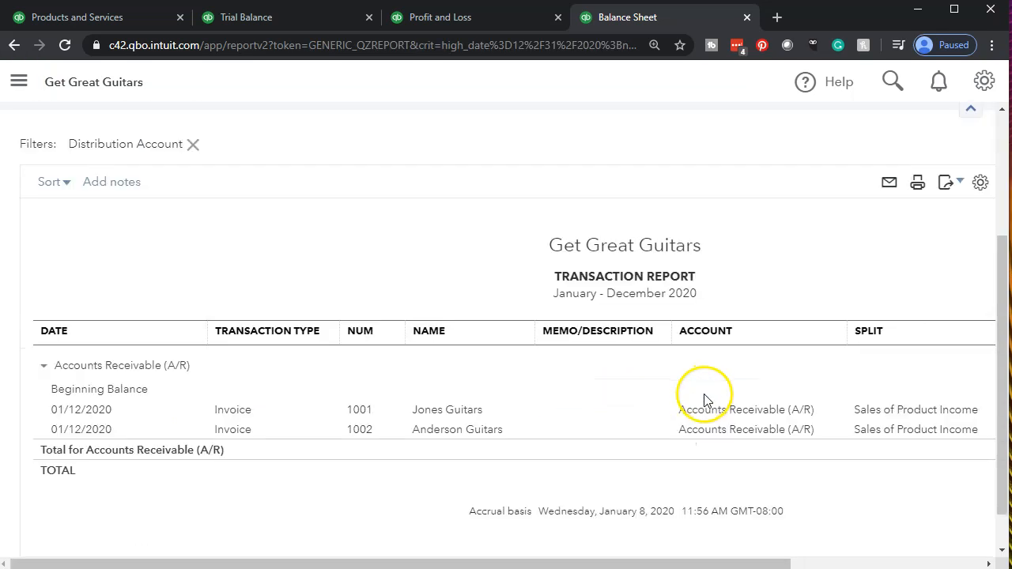
mouse_move(531, 563)
left_mouse_down()
mouse_move(723, 563)
mouse_move(535, 563)
left_mouse_up()
scroll(219, 316, "up", 3)
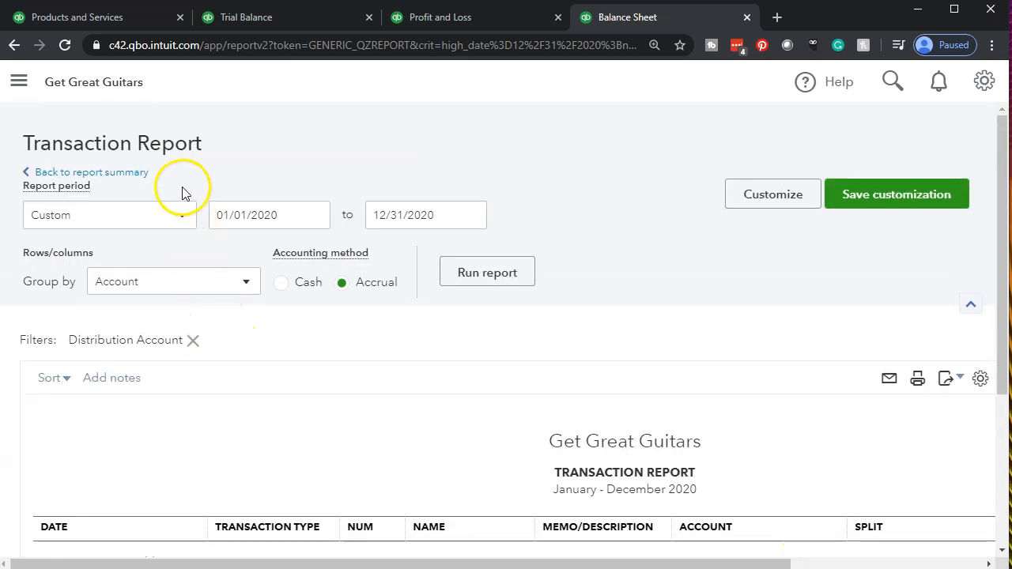
left_click(117, 172)
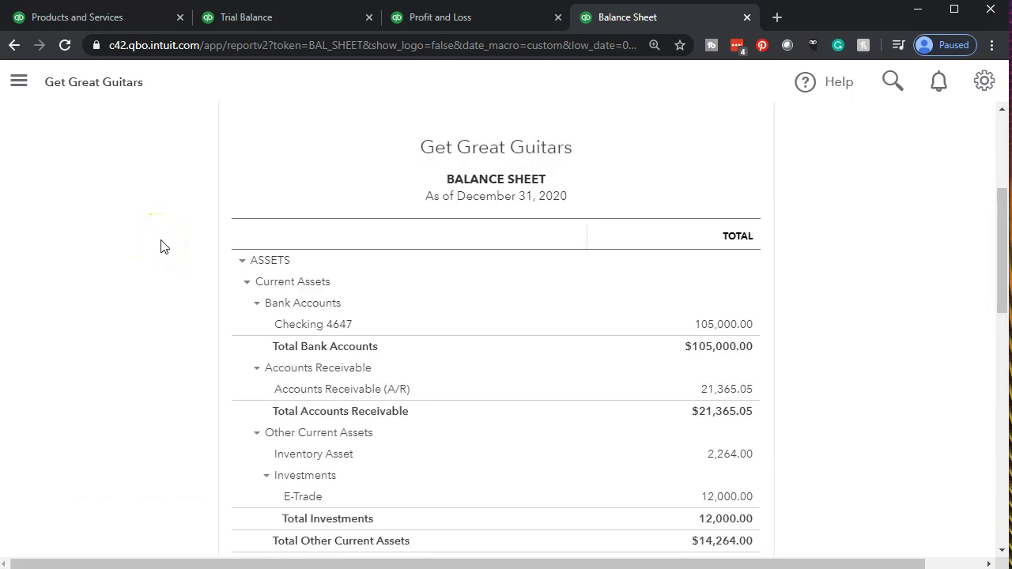
Drill into Sales of Product Income from the Profit and Loss report and examine the invoice amounts.
left_click(430, 23)
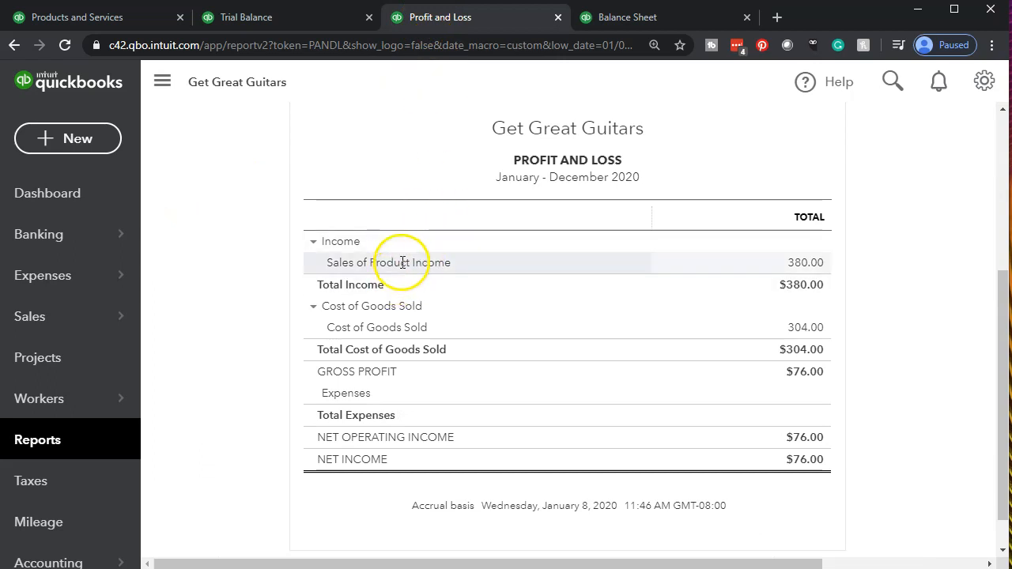
left_click(803, 266)
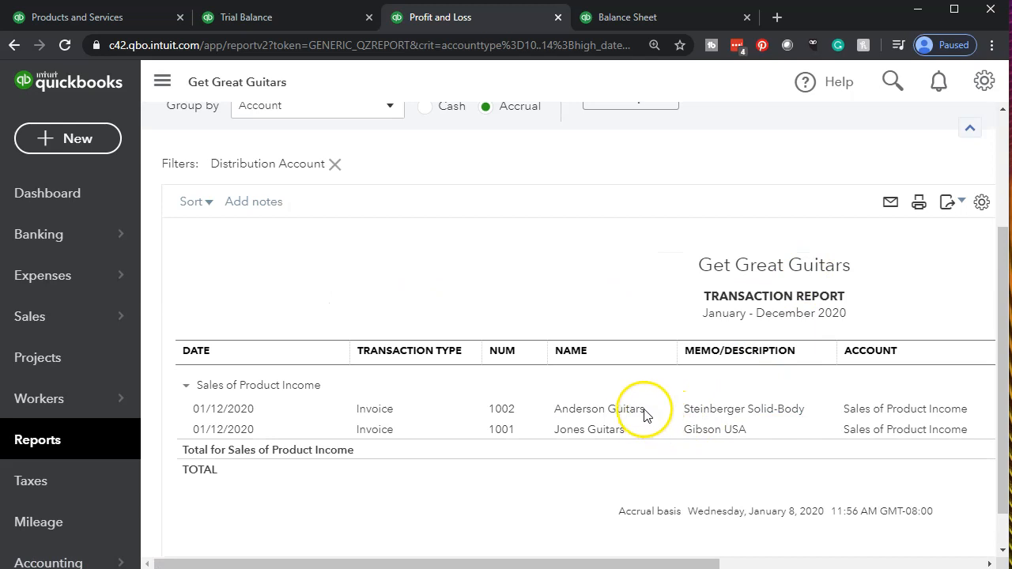
left_click_drag(640, 565, 835, 563)
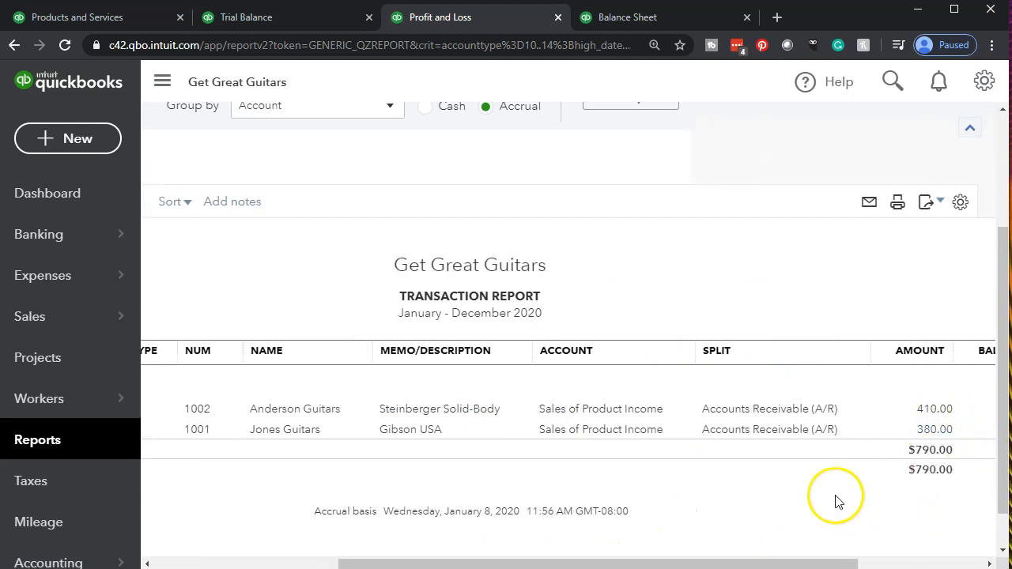
Collapse the navigation pane and return to the Profit and Loss summary to read the updated income, cost and net income.
left_click(161, 81)
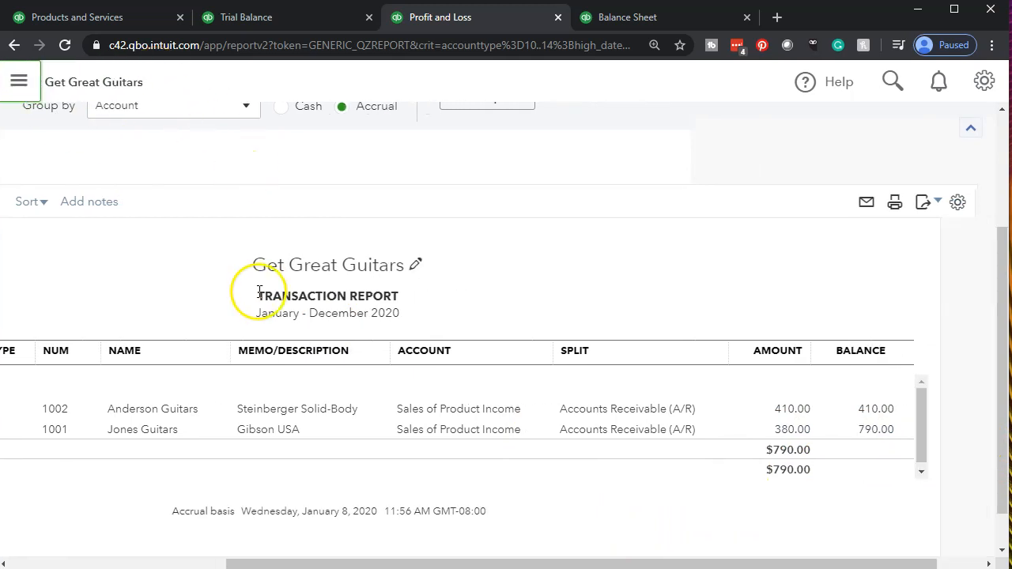
scroll(119, 316, "up", 3)
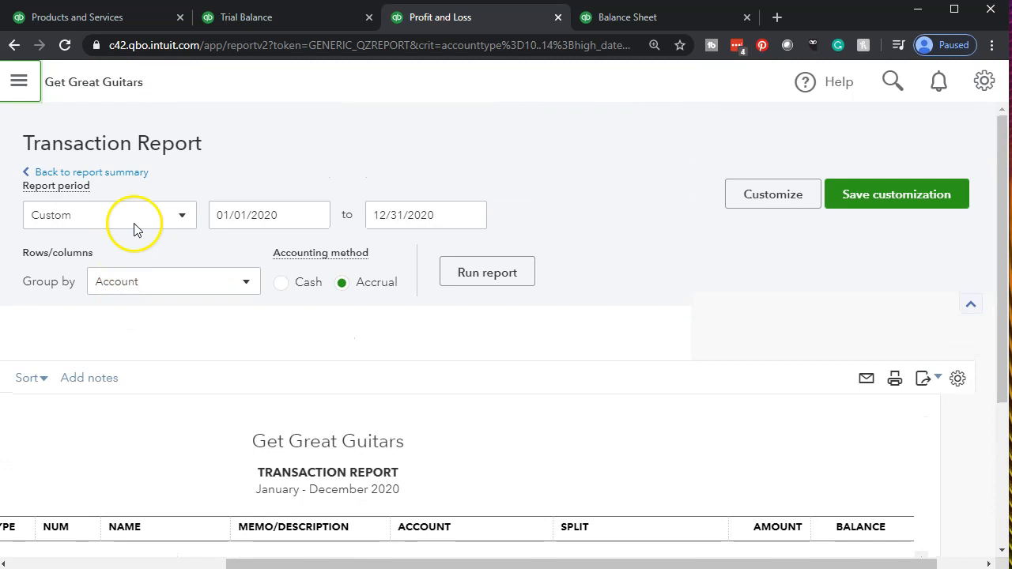
left_click(137, 174)
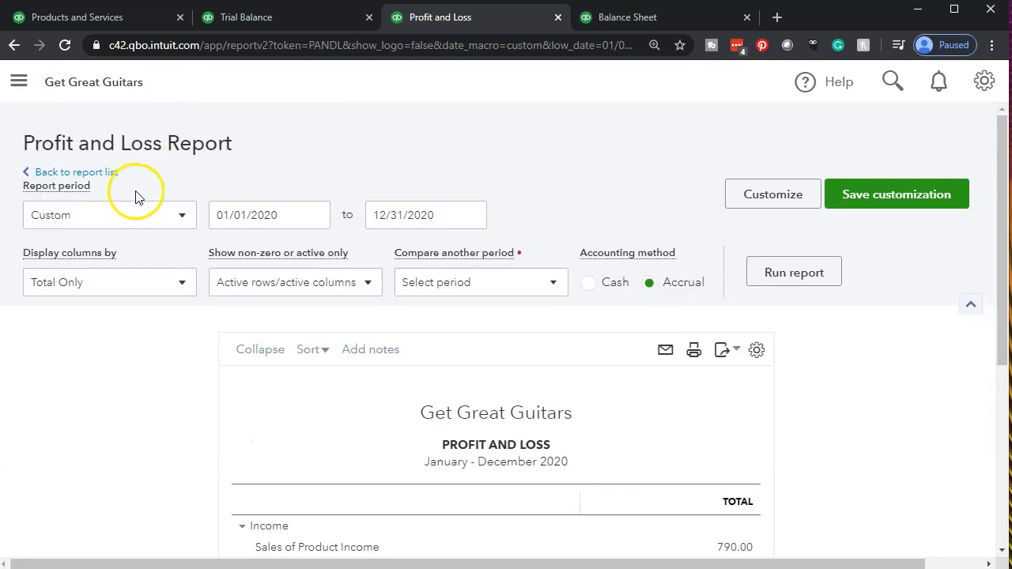
scroll(135, 195, "down", 3)
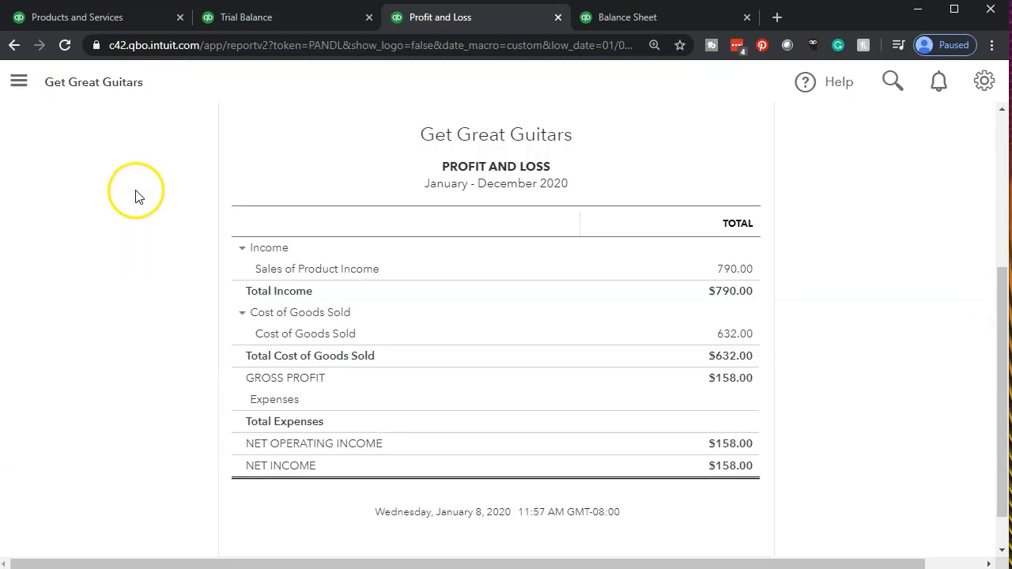
Drill into California Department of Tax and Fee Administration Payable from the Balance Sheet to examine its invoices, and return to the report summary.
left_click(619, 20)
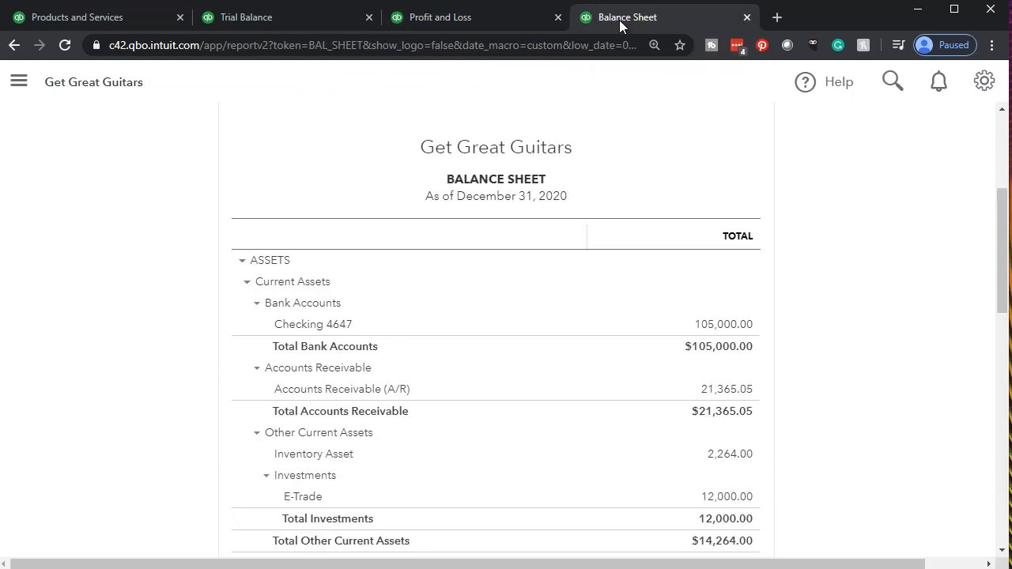
scroll(560, 267, "down", 5)
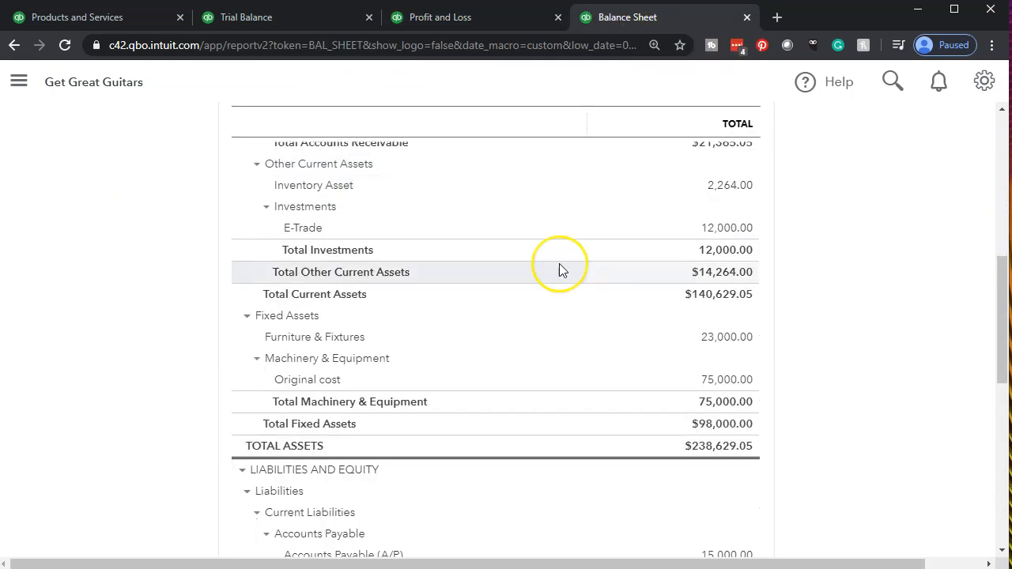
scroll(559, 270, "down", 3)
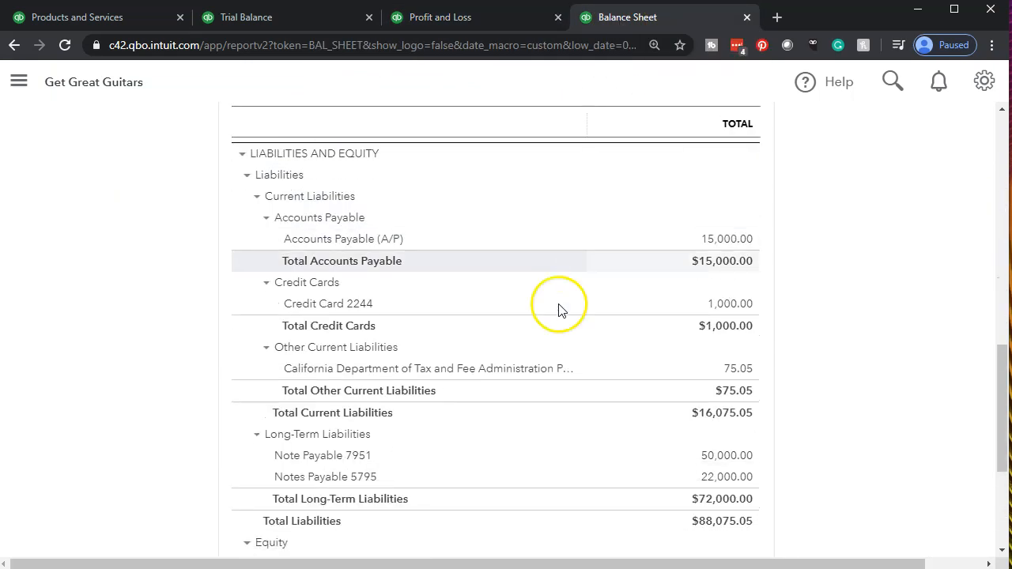
left_click(740, 372)
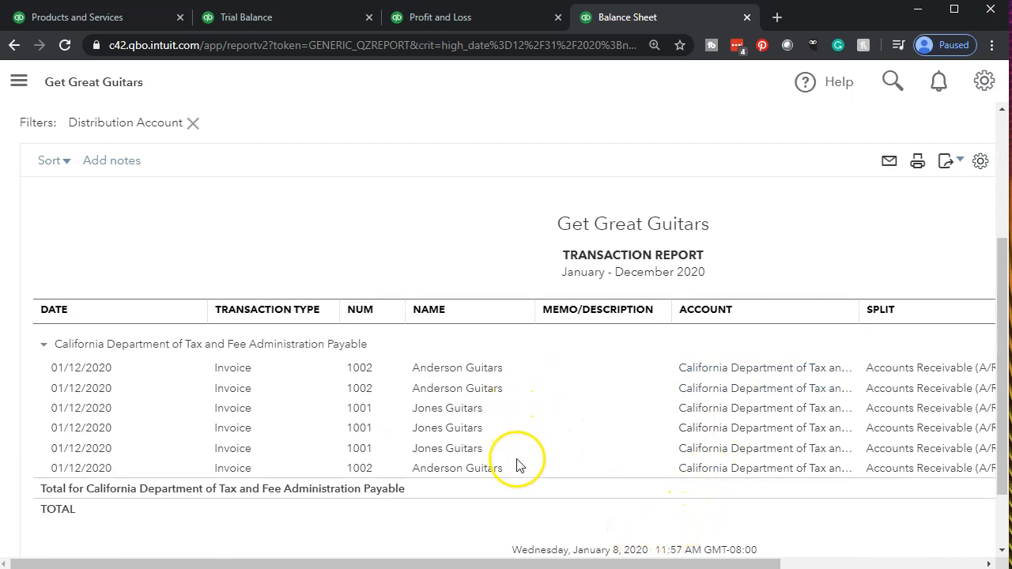
scroll(308, 435, "up", 3)
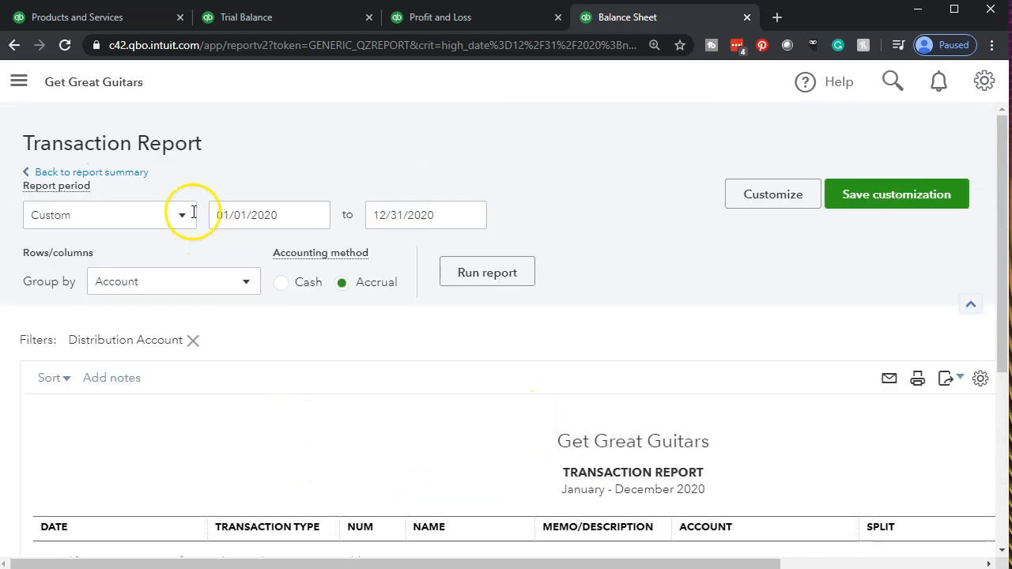
left_click(115, 173)
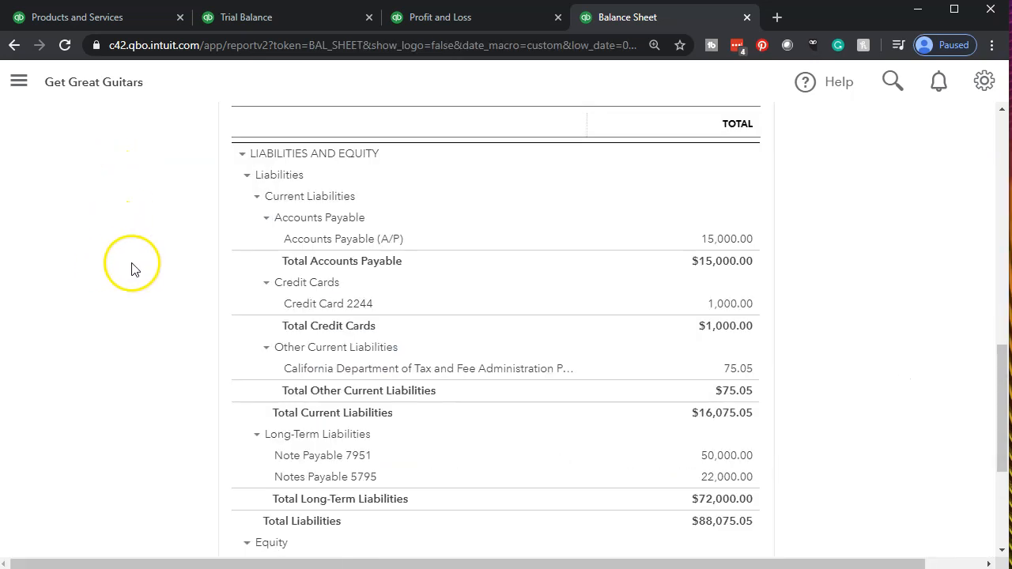
Drill into Inventory Asset from the Balance Sheet to examine the invoice amounts and balance, and return to the report summary.
scroll(133, 272, "up", 5)
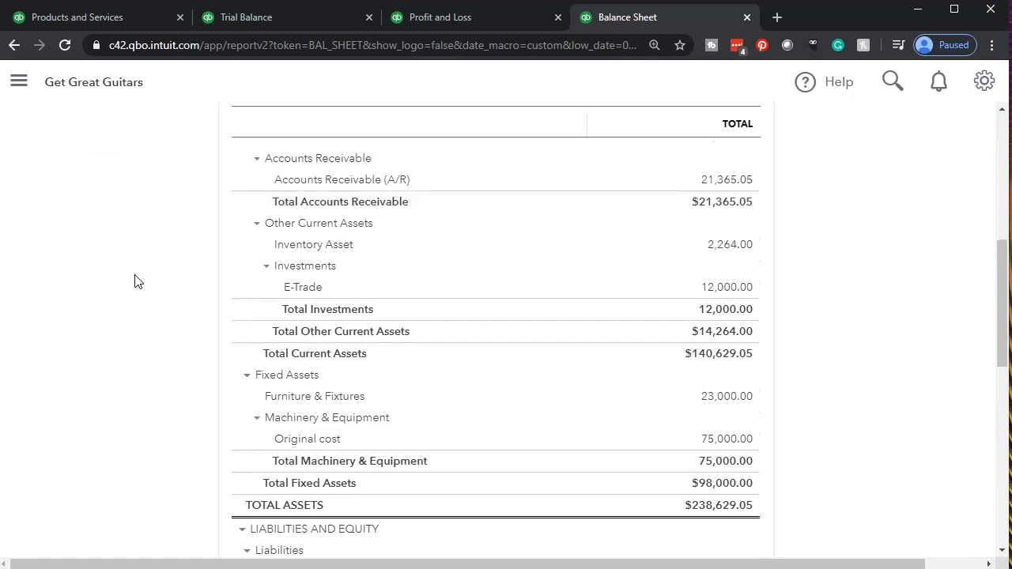
scroll(134, 281, "up", 2)
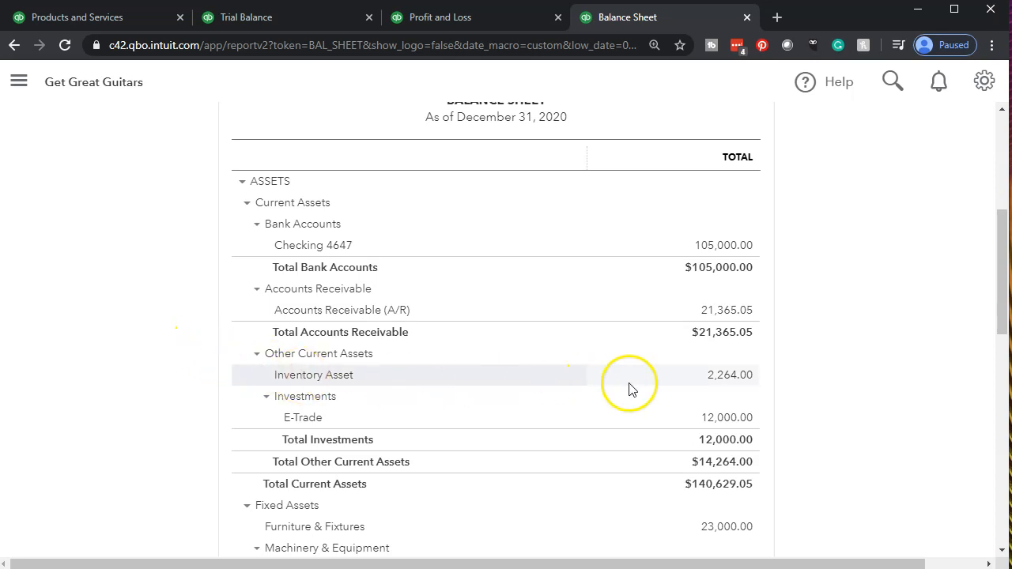
left_click(729, 386)
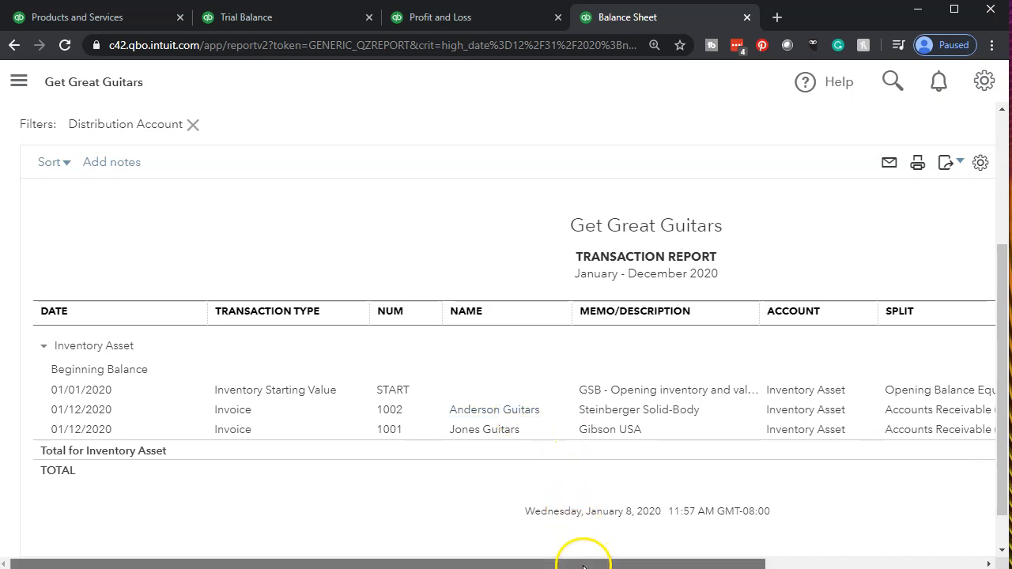
left_click_drag(582, 561, 822, 553)
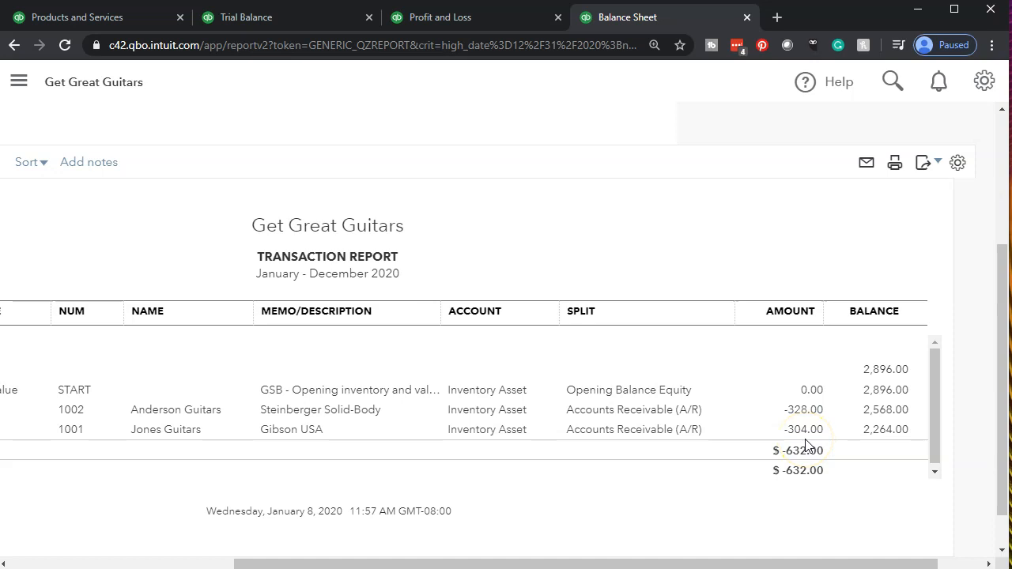
left_click_drag(755, 561, 474, 557)
scroll(212, 406, "up", 3)
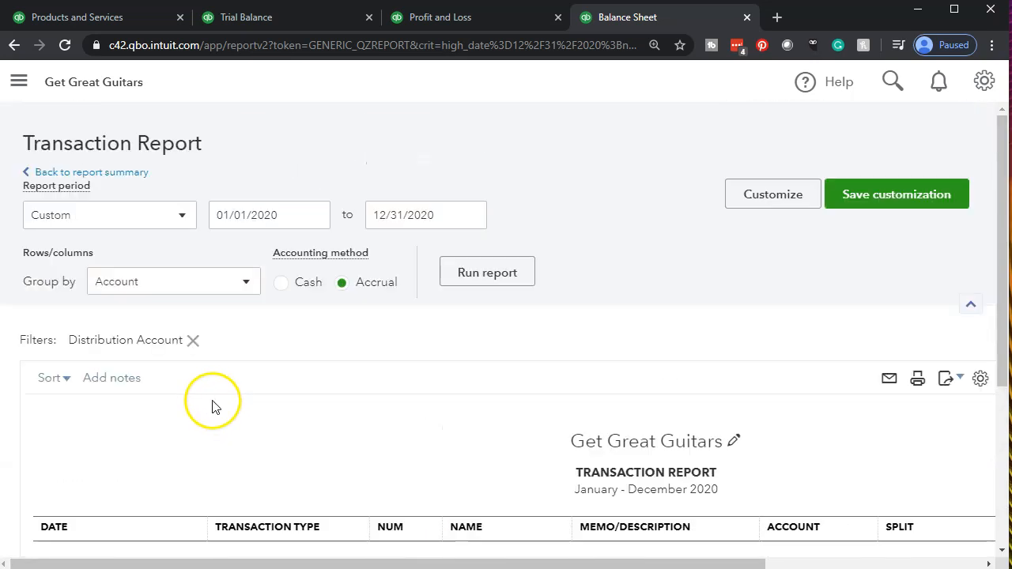
left_click(126, 173)
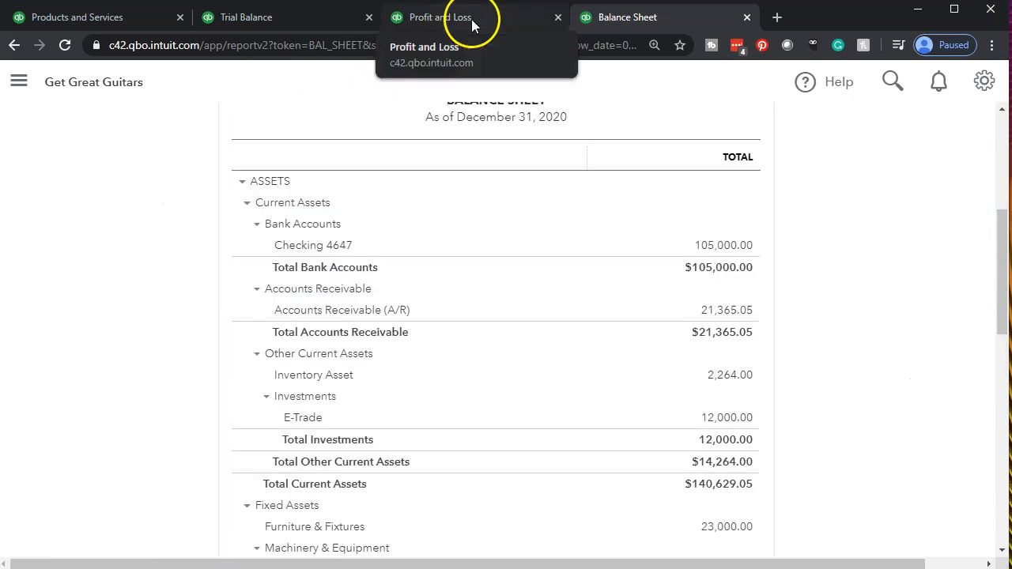
Drill into Cost of Goods Sold from the Profit and Loss report to examine the invoice amounts, and return to the summary.
left_click(471, 19)
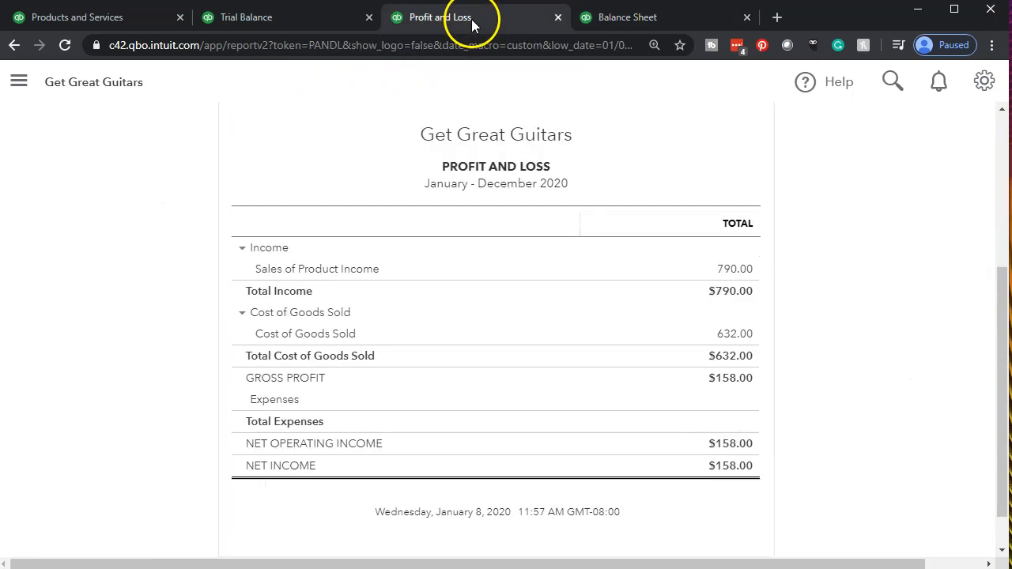
left_click(726, 336)
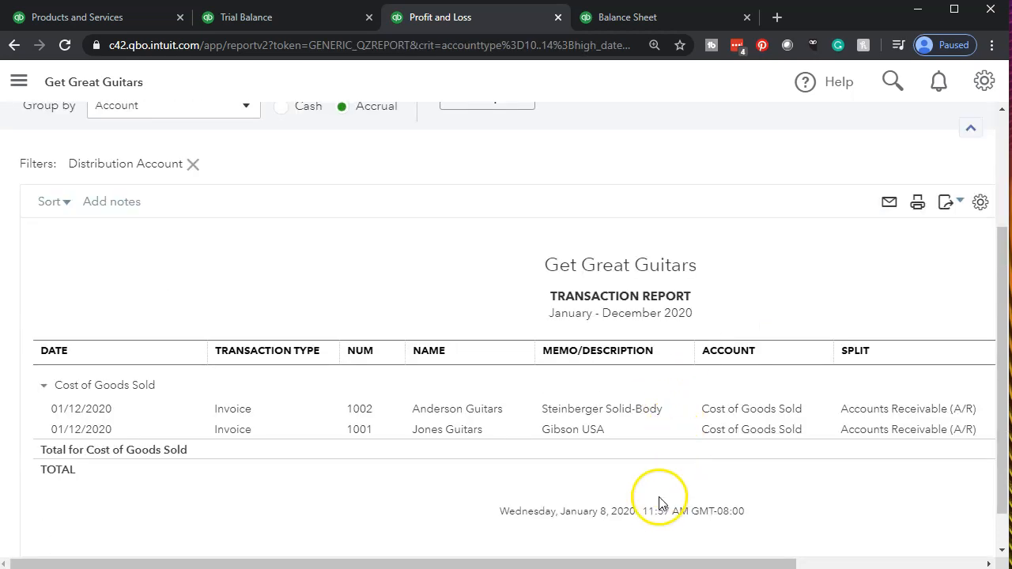
left_click_drag(696, 555, 817, 550)
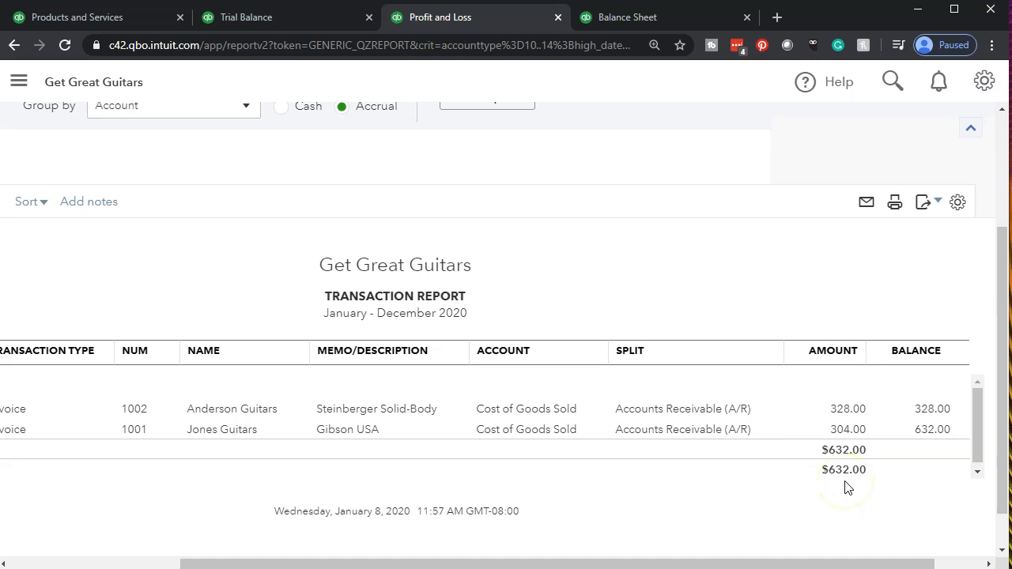
left_click_drag(812, 558, 443, 554)
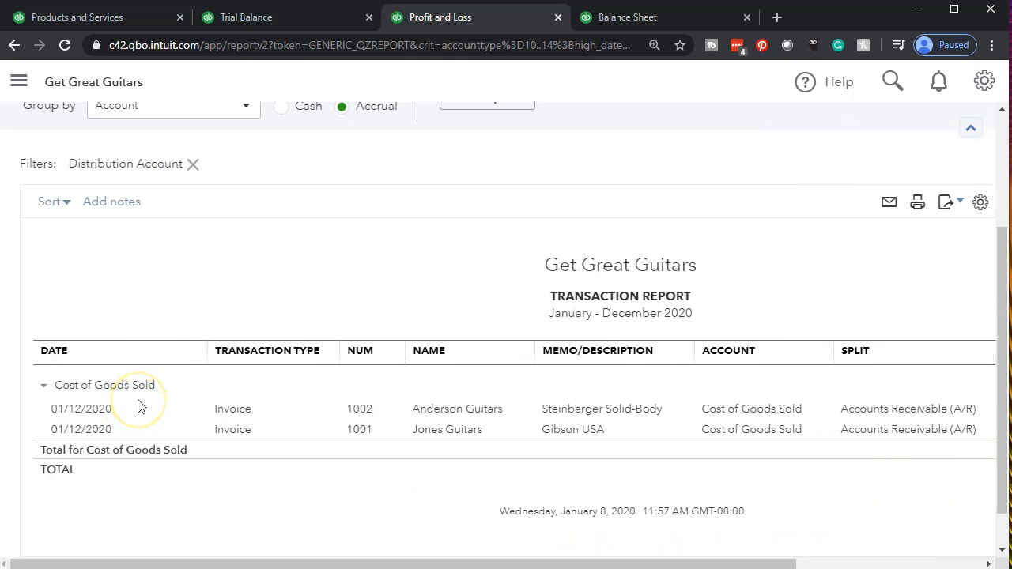
scroll(138, 404, "up", 2)
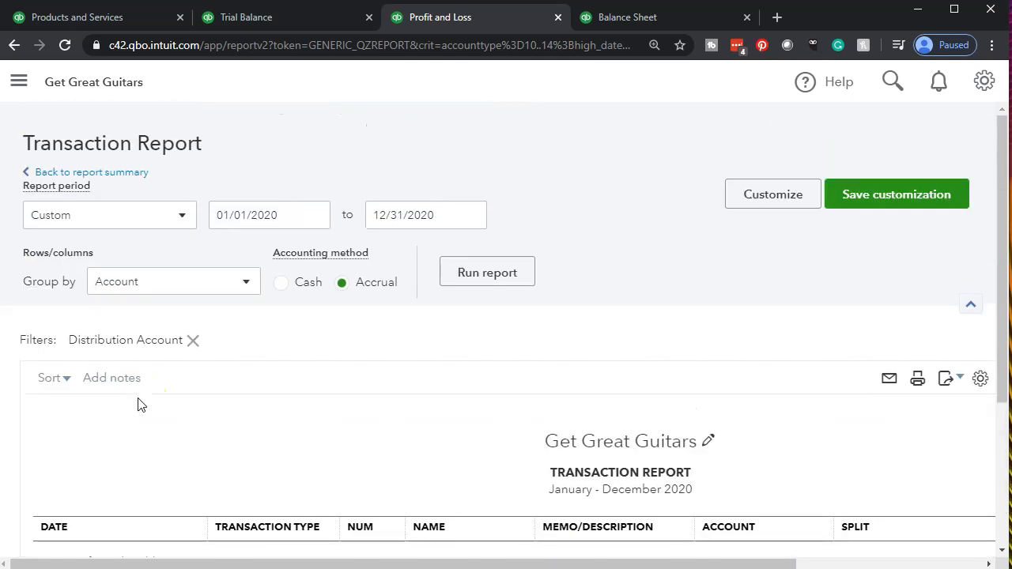
left_click(120, 173)
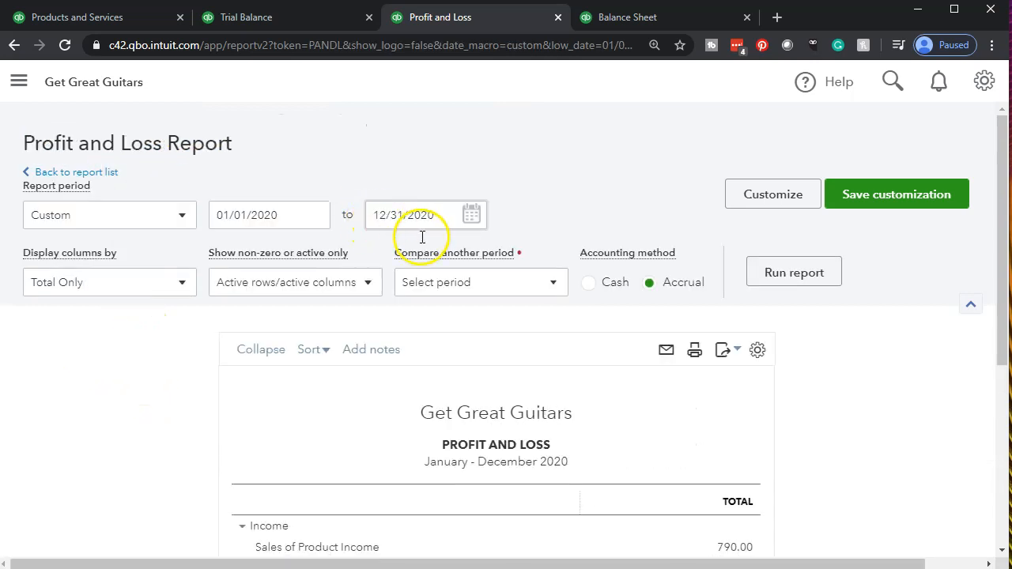
scroll(207, 339, "down", 3)
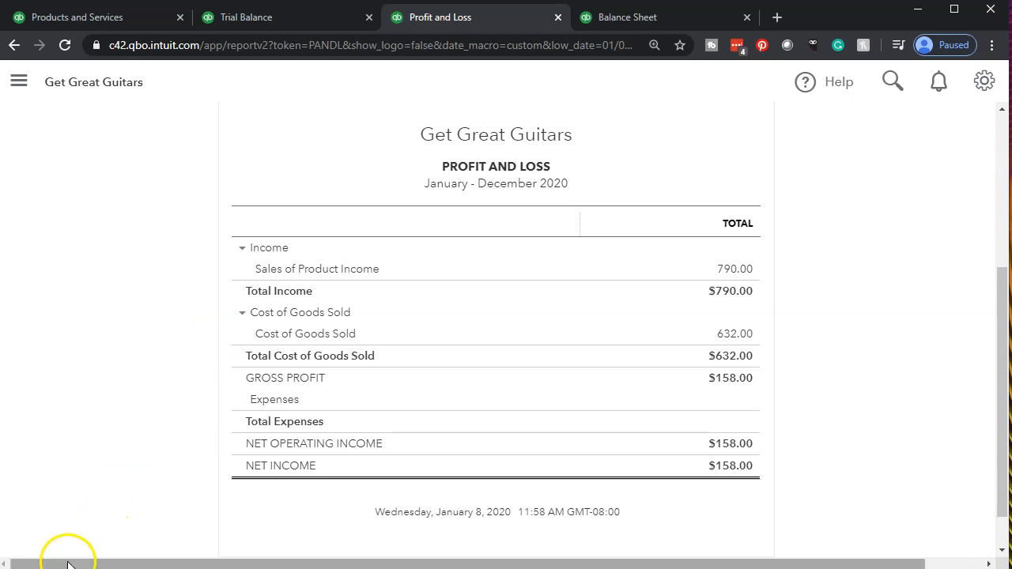
Return to the Balance Sheet and enlarge the page to review Accounts Receivable and Inventory Asset among the current assets.
left_click(654, 16)
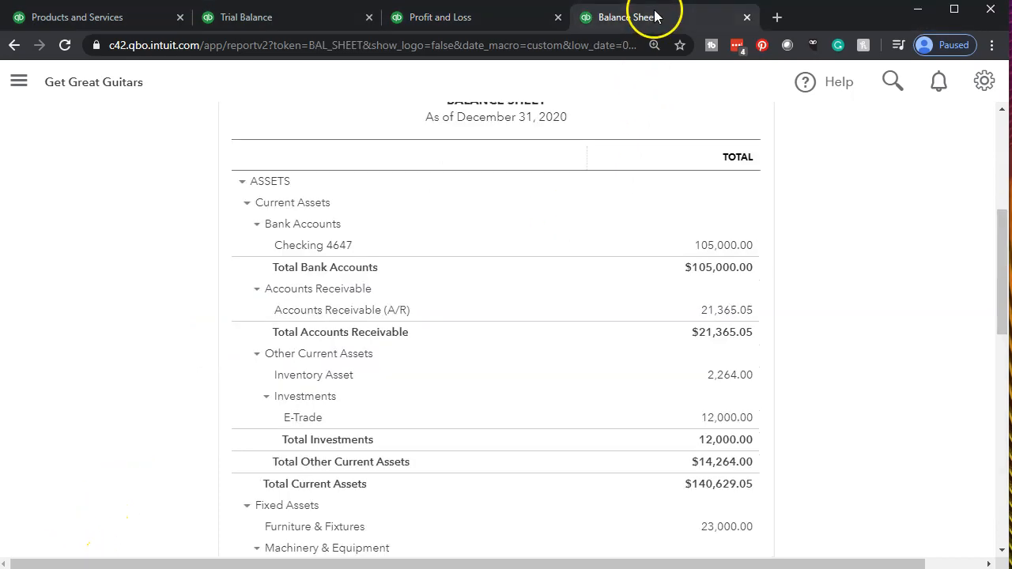
key("ctrl+plus")
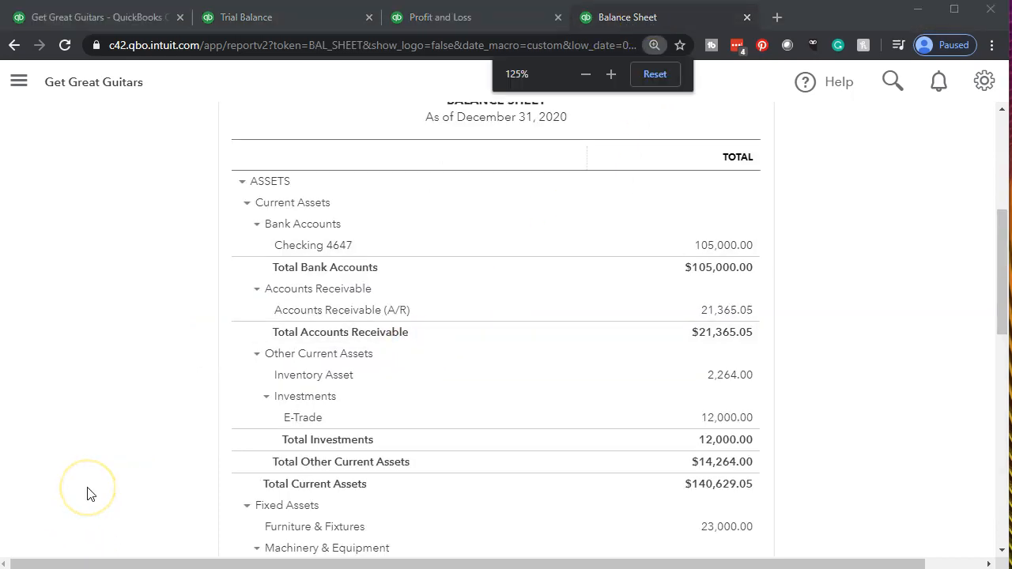
key("ctrl+plus")
key("ctrl+plus")
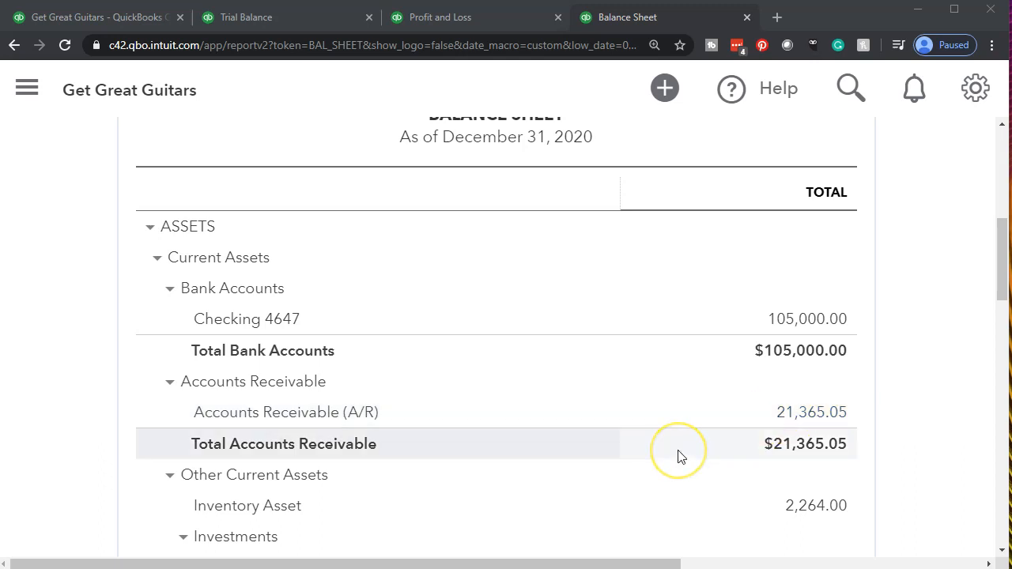
scroll(679, 455, "down", 2)
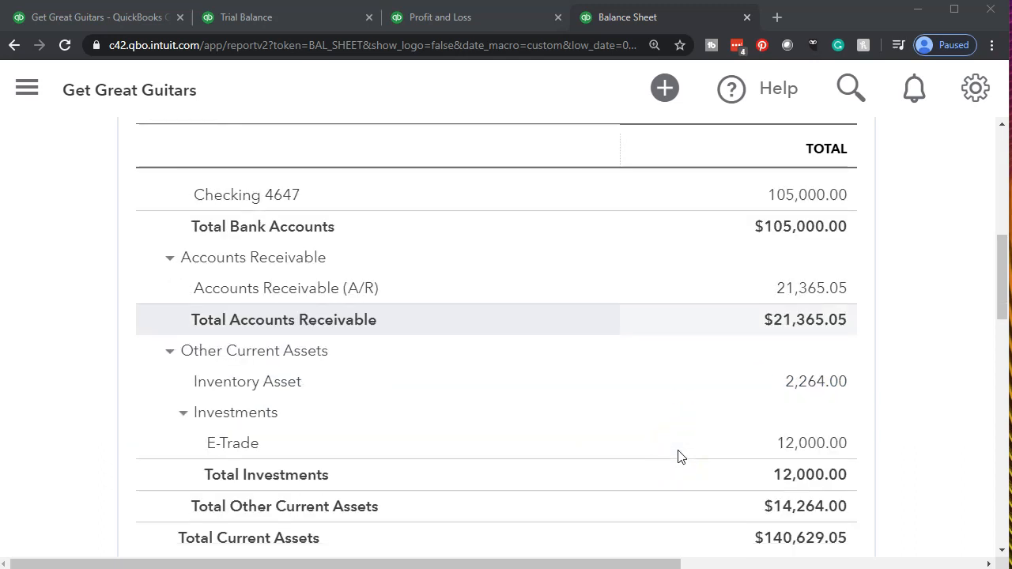
scroll(679, 456, "up", 2)
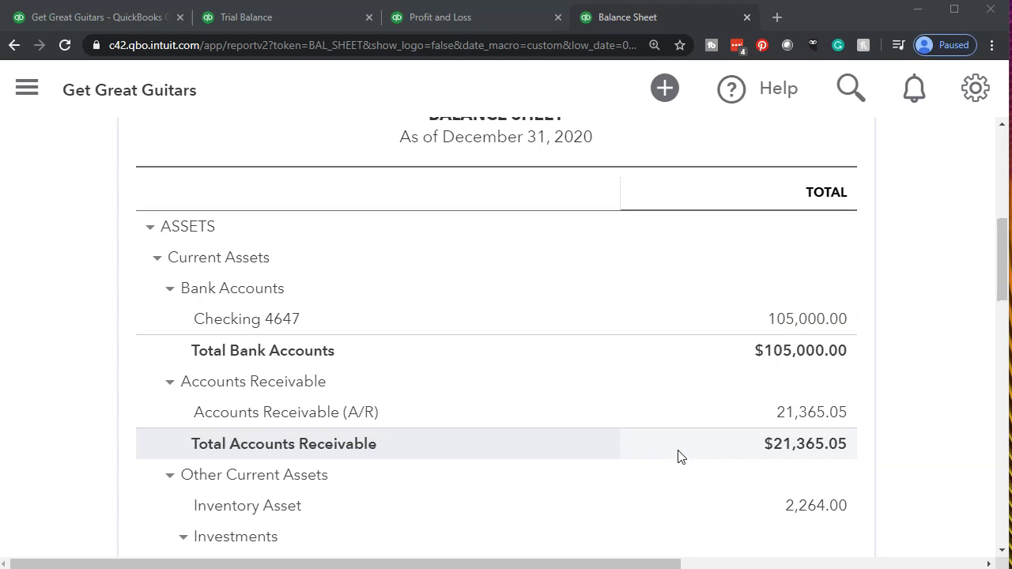
scroll(679, 456, "down", 2)
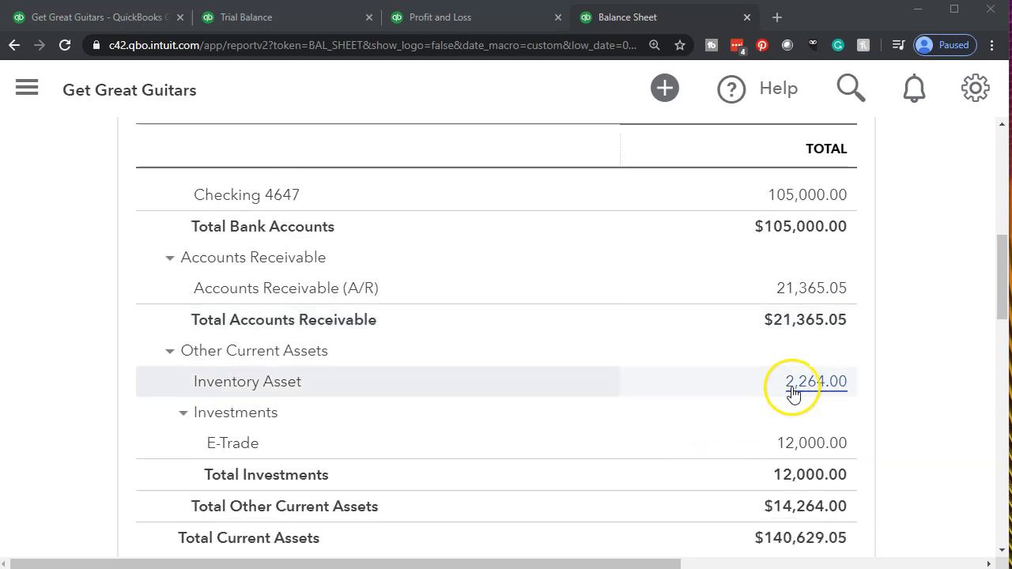